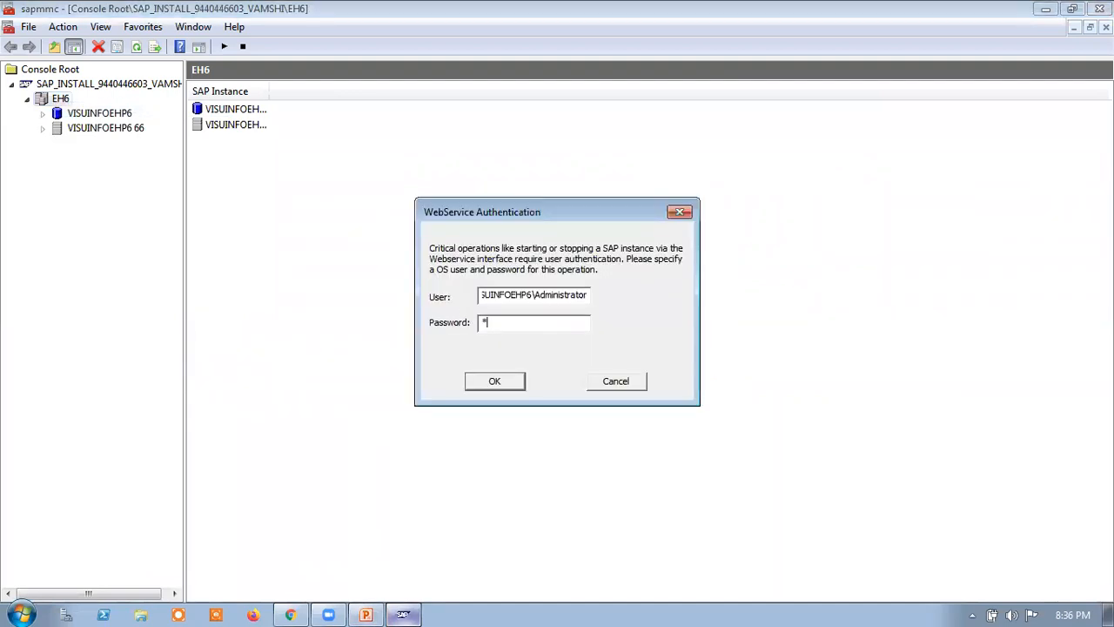
# Authorize the EH6 instance operation with the OS administrator password and refresh the system view
pyautogui.press('Return')
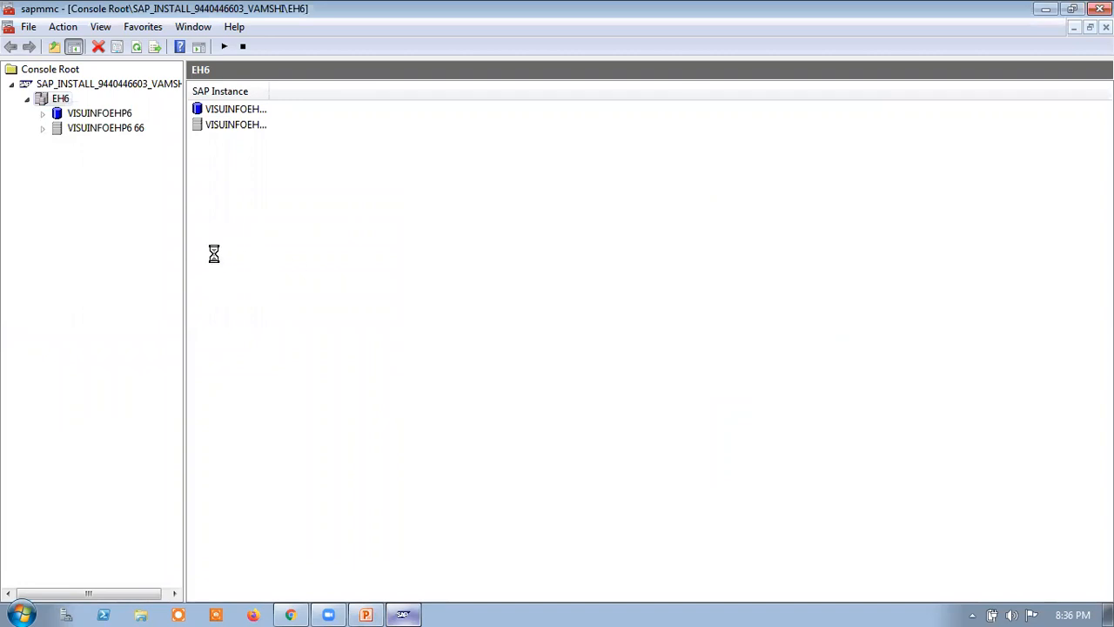
pyautogui.click(137, 47)
pyautogui.click(137, 47)
pyautogui.click(136, 49)
pyautogui.click(136, 48)
# Put the management console aside, switch to SAP Logon and connect to the ECC EHP6 system
pyautogui.click(1045, 9)
pyautogui.click(1042, 8)
pyautogui.doubleClick(93, 43)
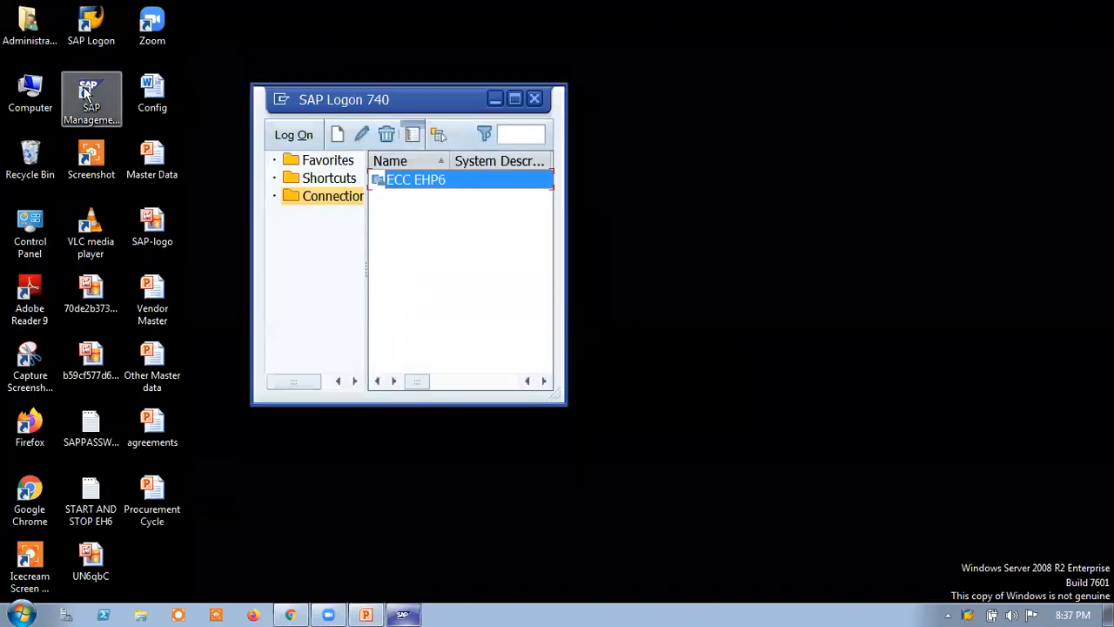
pyautogui.doubleClick(411, 180)
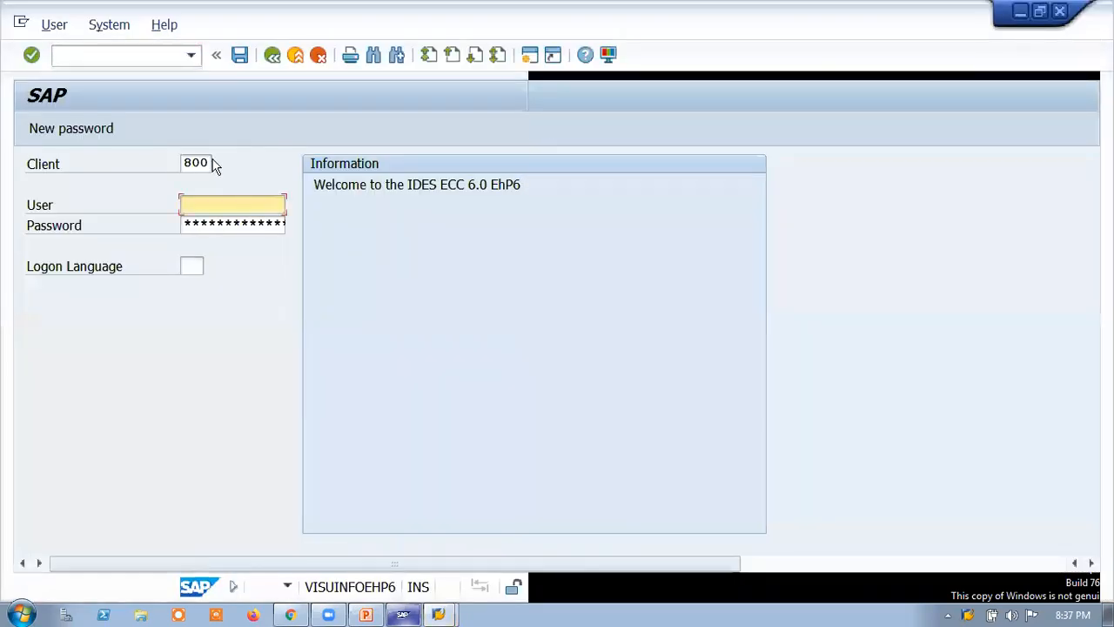
# Log on to client 800 as sapuser with the account password and enter the transaction code MIGO
pyautogui.click(202, 163)
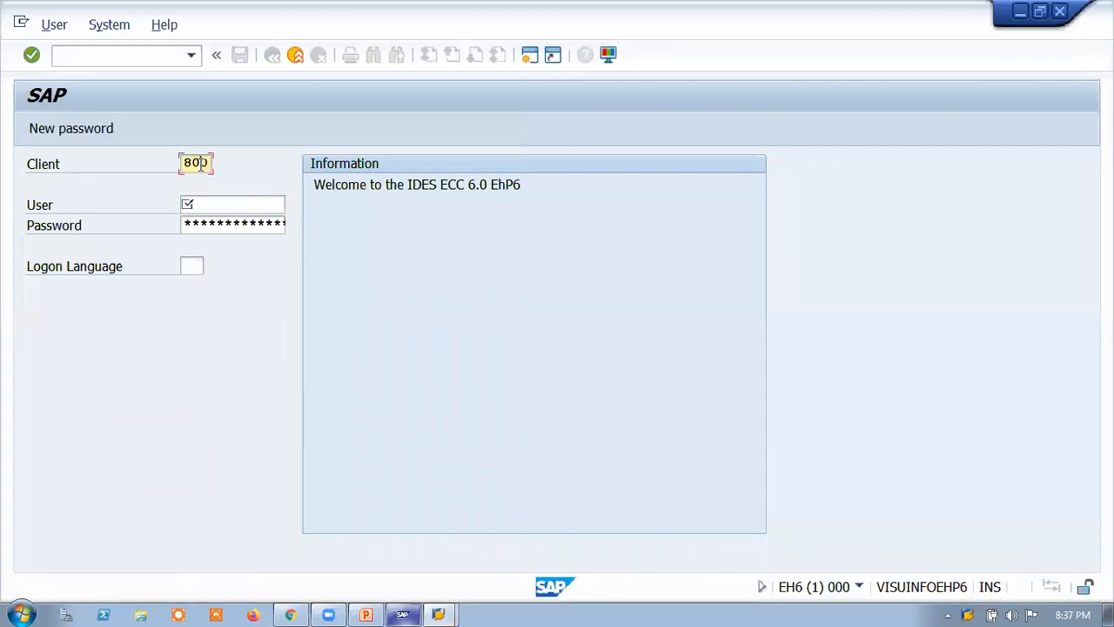
pyautogui.doubleClick(211, 163)
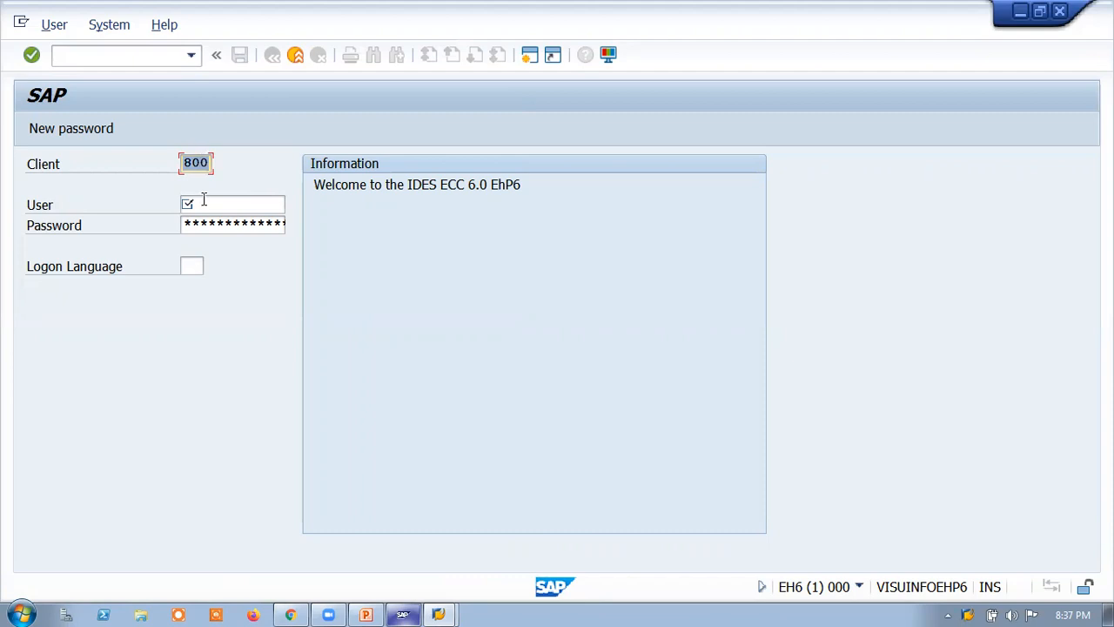
pyautogui.click(210, 203)
pyautogui.write('sa')
pyautogui.click(243, 225)
pyautogui.press('Tab')
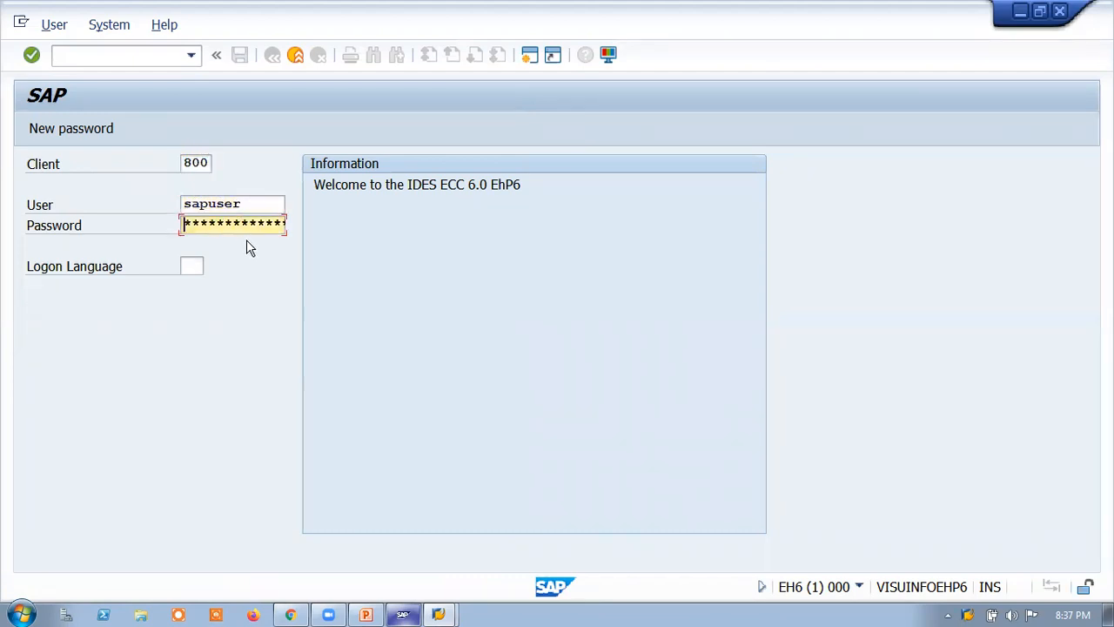
pyautogui.write('******')
pyautogui.press('Return')
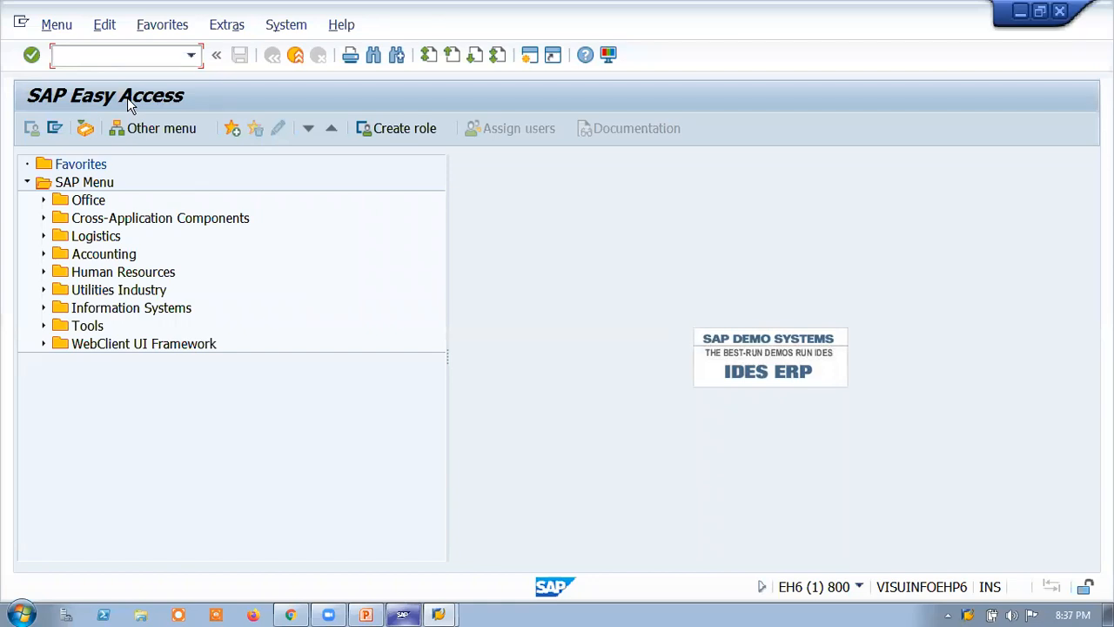
pyautogui.write('MIG')
# Switch to the Procurement Cycle presentation in PowerPoint and go to slide 2, Imp T codes
pyautogui.click(369, 611)
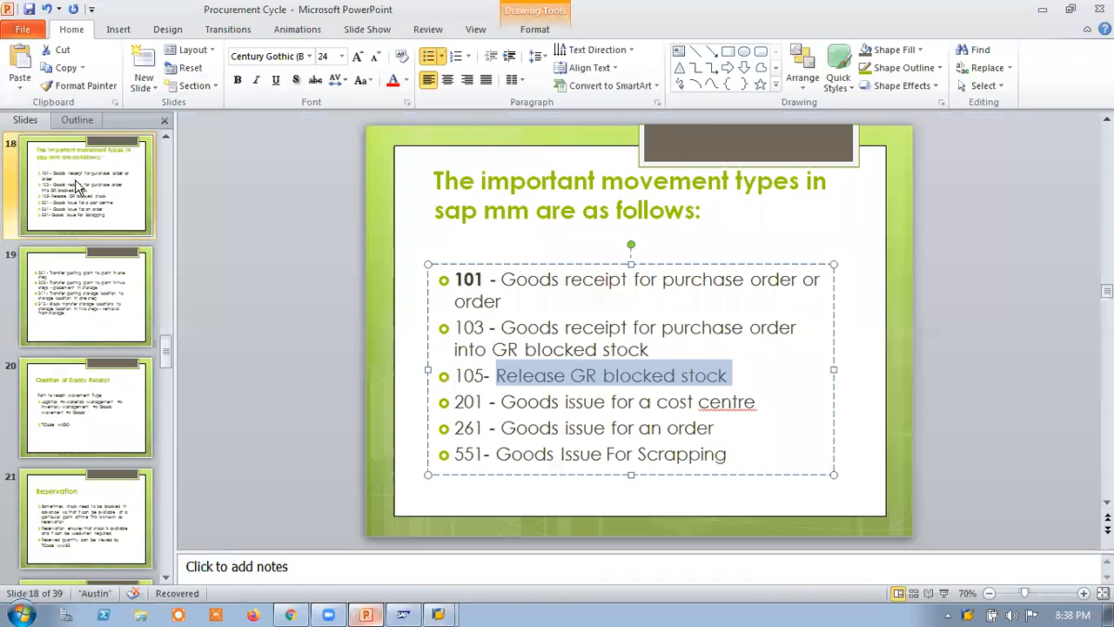
pyautogui.click(77, 187)
pyautogui.press('Up')
pyautogui.press('Up')
pyautogui.press('Up')
pyautogui.press('Up')
pyautogui.press('Up')
pyautogui.press('Up')
pyautogui.press('Up')
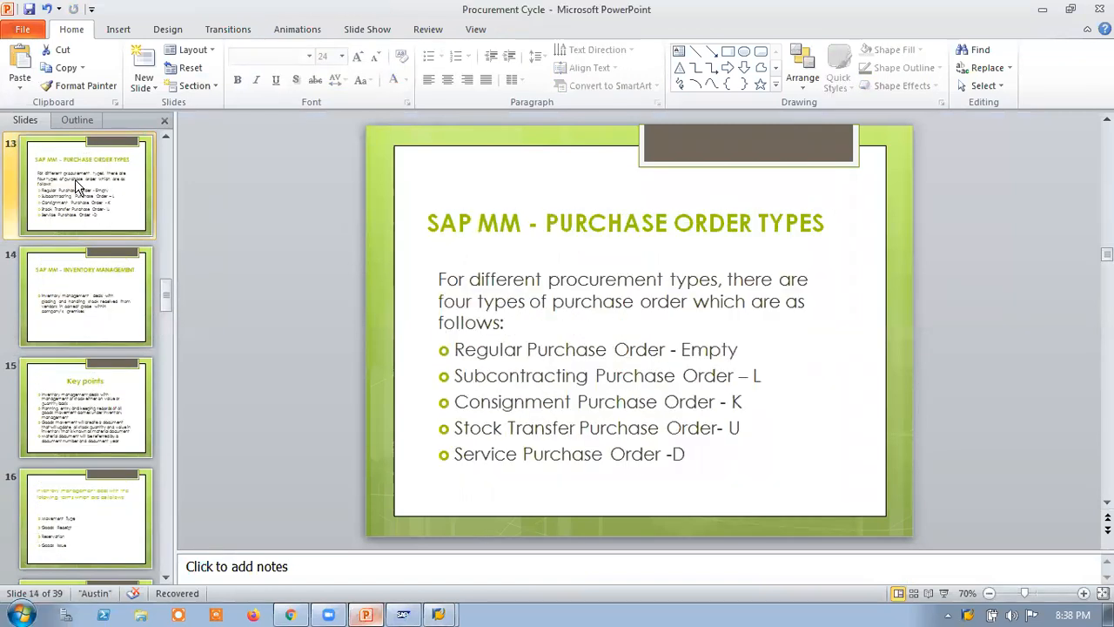
pyautogui.press('Up')
pyautogui.press('Up')
pyautogui.press('Up')
pyautogui.press('Up')
pyautogui.press('Up')
pyautogui.press('Up')
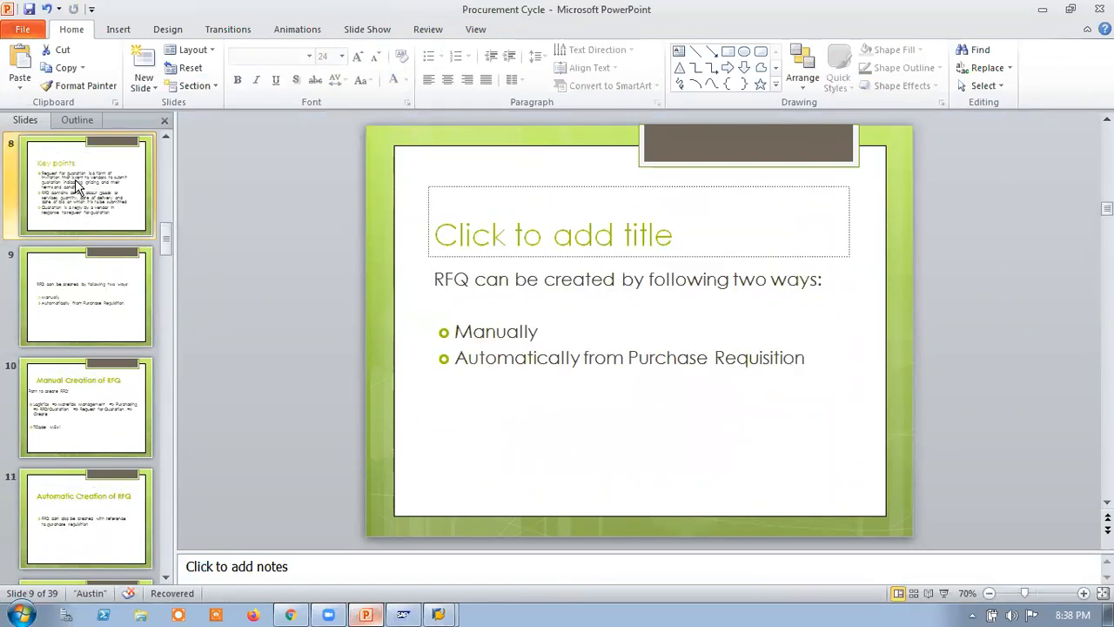
pyautogui.press('Up')
pyautogui.press('Up')
pyautogui.press('Up')
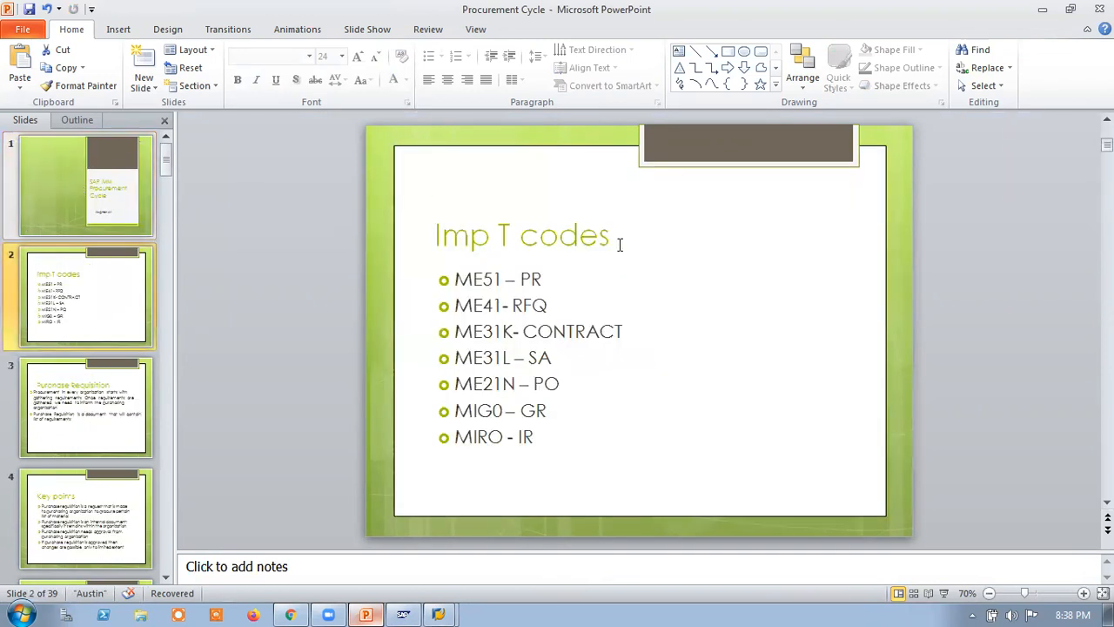
# Correct the goods receipt transaction code to MIGO, with the letter O, in the Imp T codes list
pyautogui.click(544, 279)
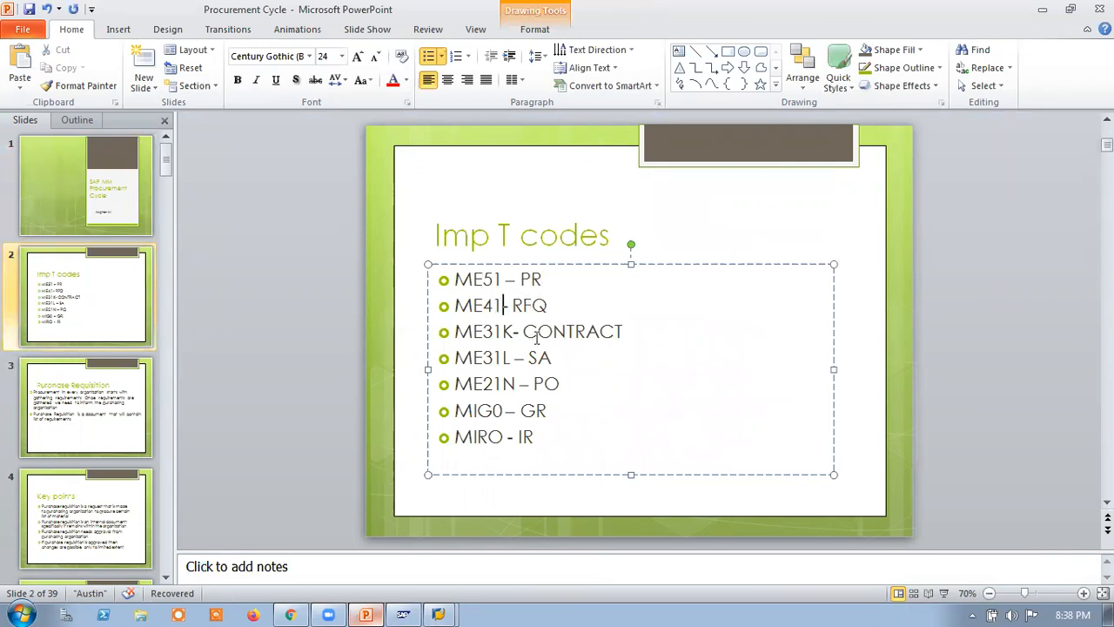
pyautogui.click(559, 355)
pyautogui.press('BackSpace')
pyautogui.write('O')
pyautogui.click(506, 412)
pyautogui.write('0')
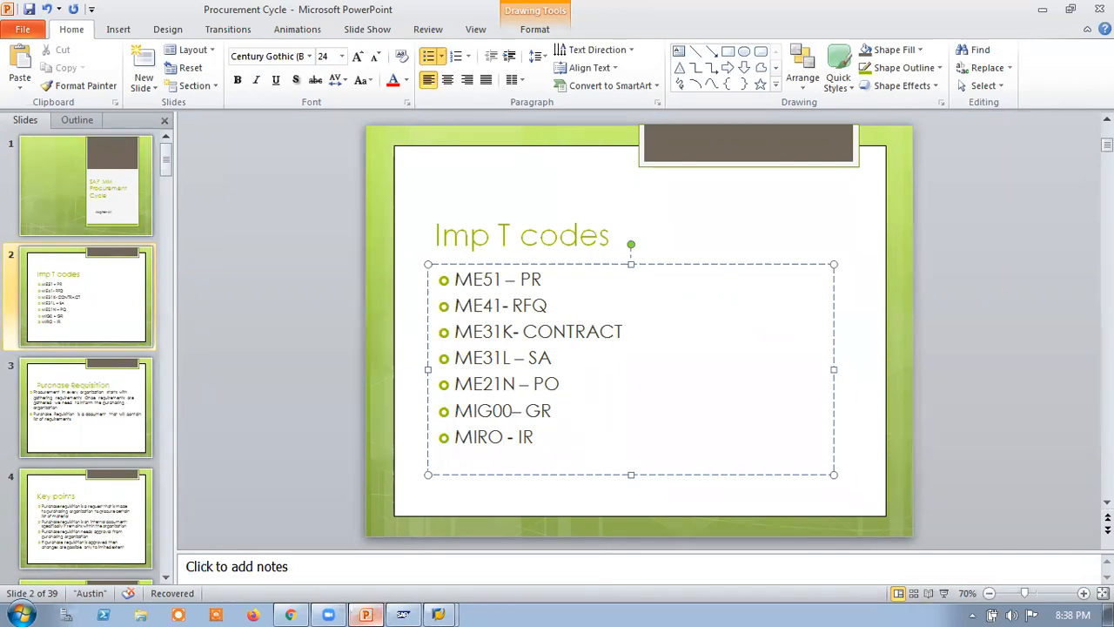
pyautogui.press('BackSpace')
pyautogui.press('BackSpace')
pyautogui.write('O')
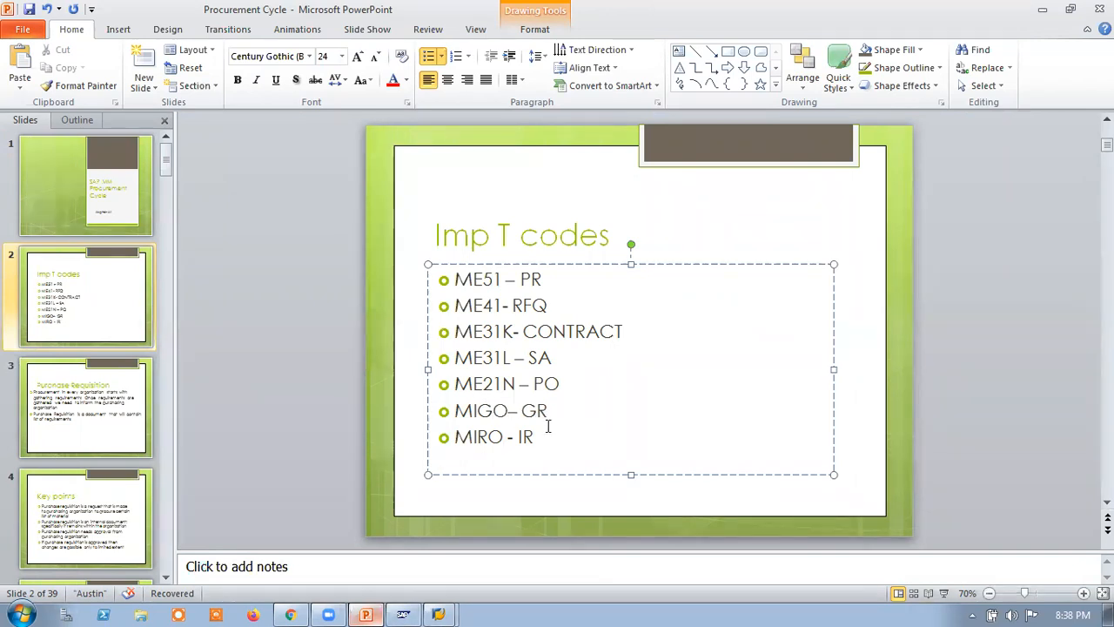
pyautogui.click(601, 512)
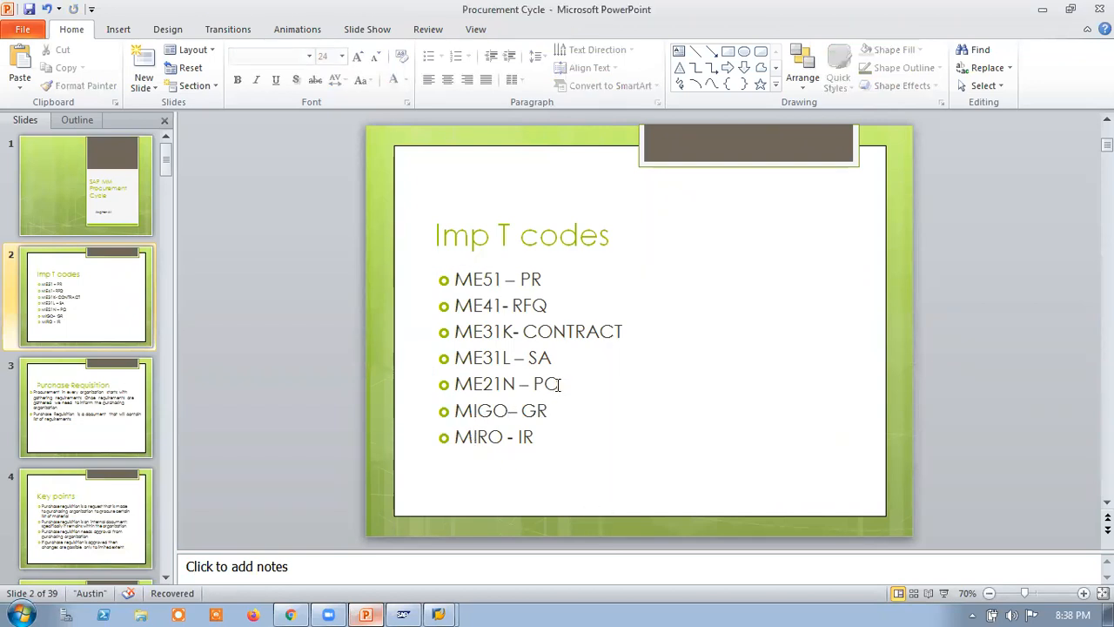
# Highlight the ME21N purchase order and MIGO goods receipt entries in the transaction code list for review
pyautogui.moveTo(559, 384); pyautogui.dragTo(460, 387)
pyautogui.moveTo(558, 409); pyautogui.dragTo(457, 416)
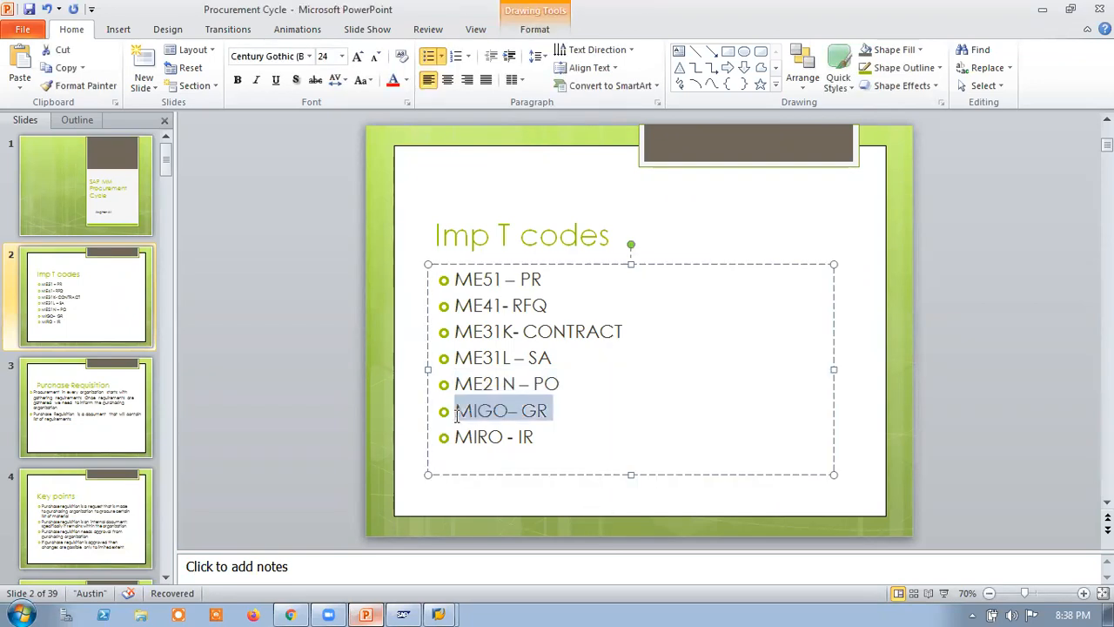
pyautogui.click(555, 512)
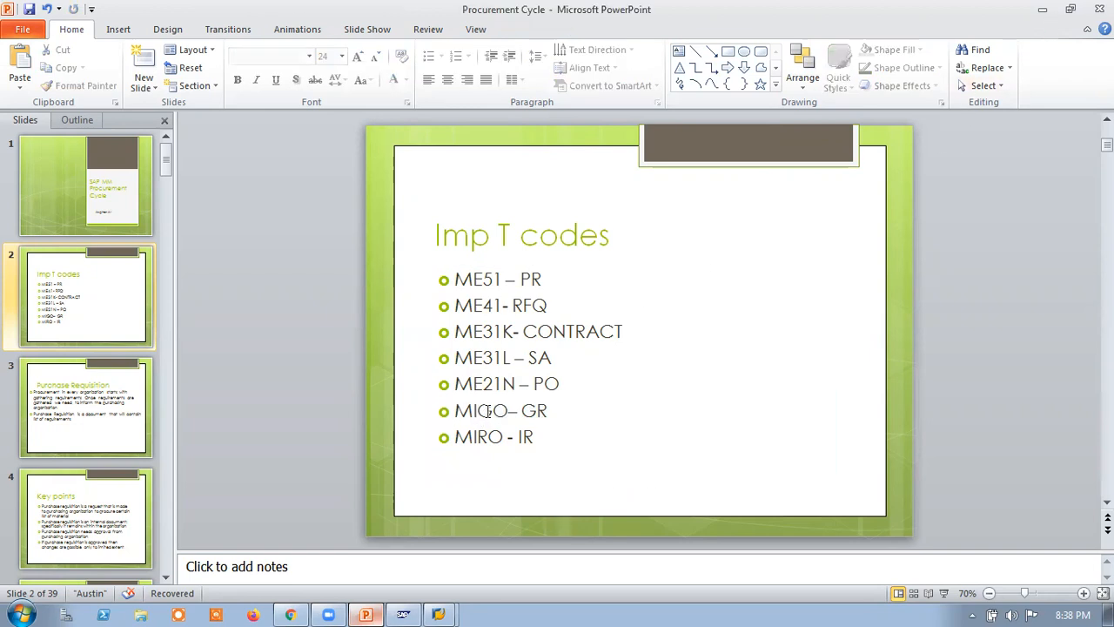
pyautogui.click(488, 411)
# Switch back to SAP Easy Access and run transaction MIGO
pyautogui.click(1042, 10)
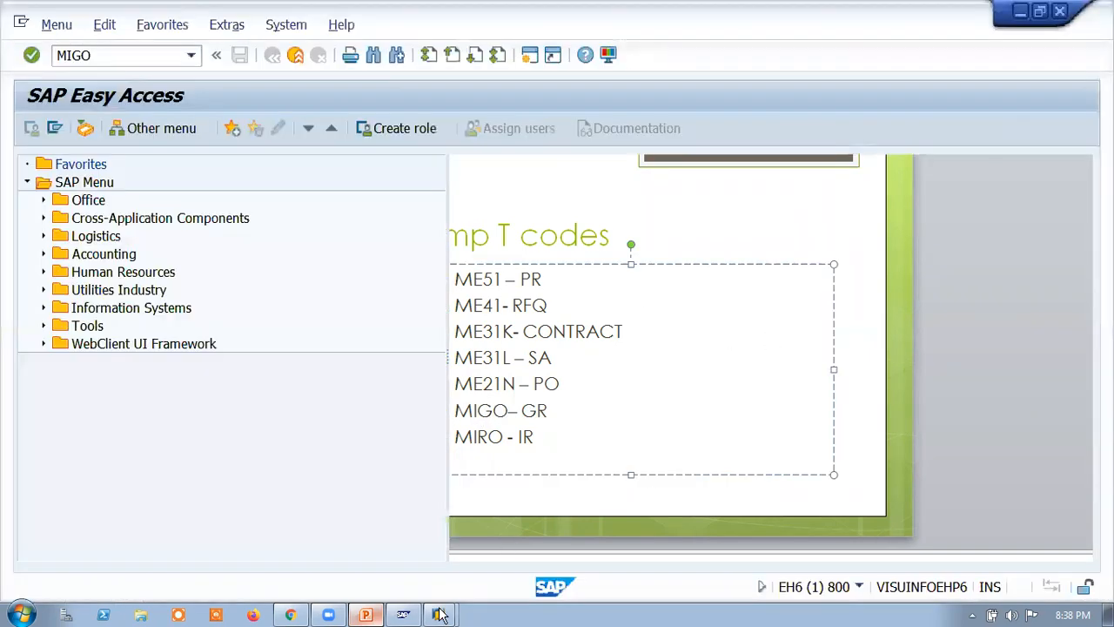
pyautogui.moveTo(122, 58); pyautogui.dragTo(37, 54)
pyautogui.press('Return')
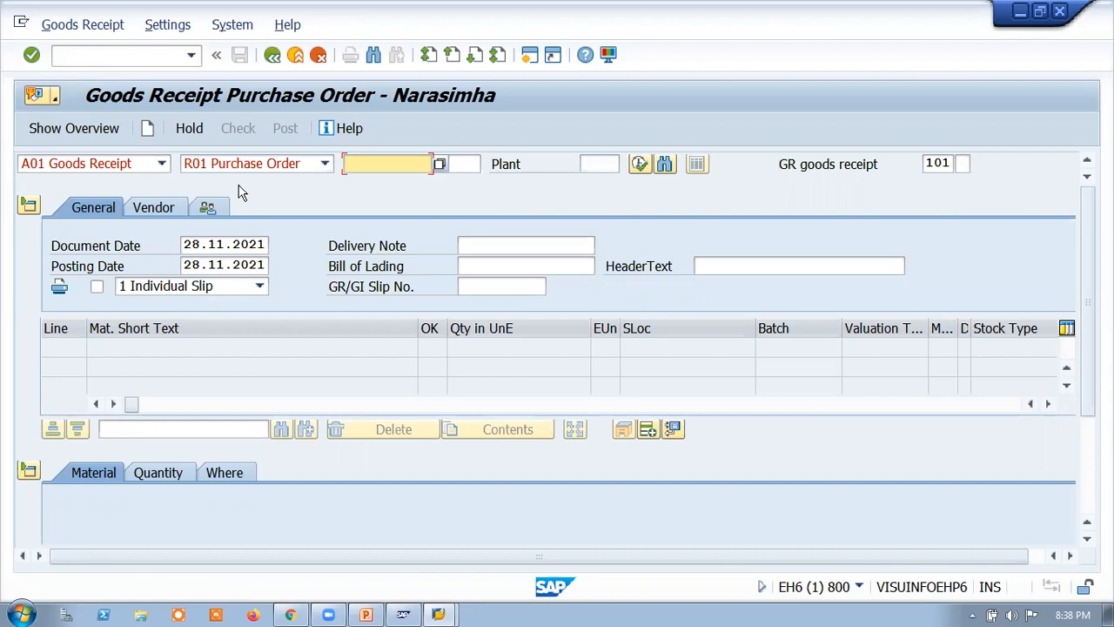
# Choose A01 Goods Receipt with reference to R01 Purchase Order and load the item by its purchase order number
pyautogui.click(99, 163)
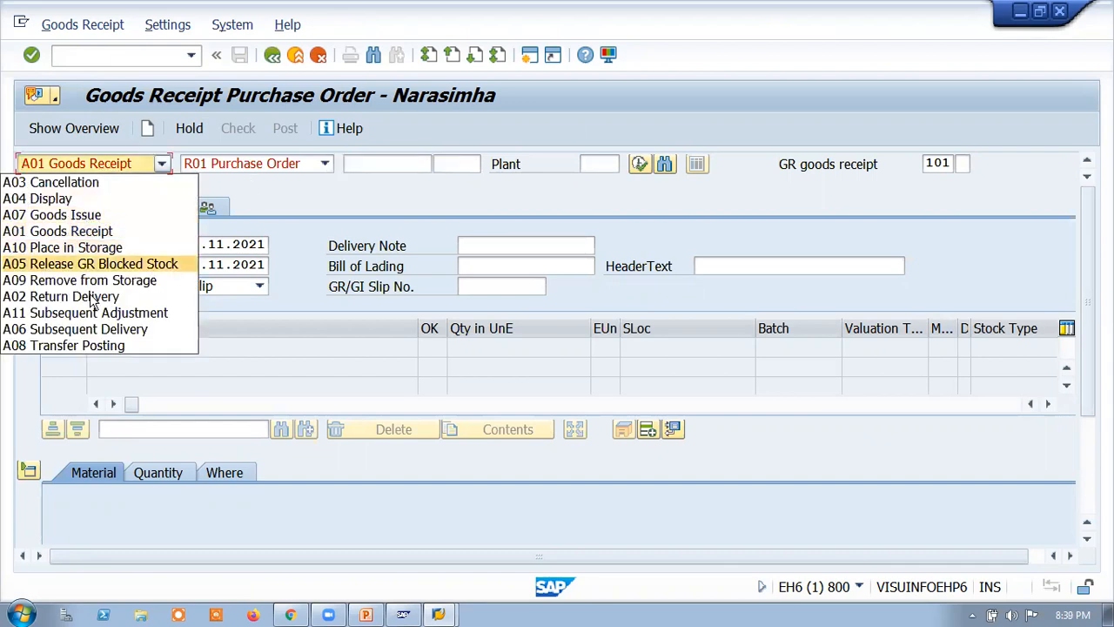
pyautogui.click(84, 232)
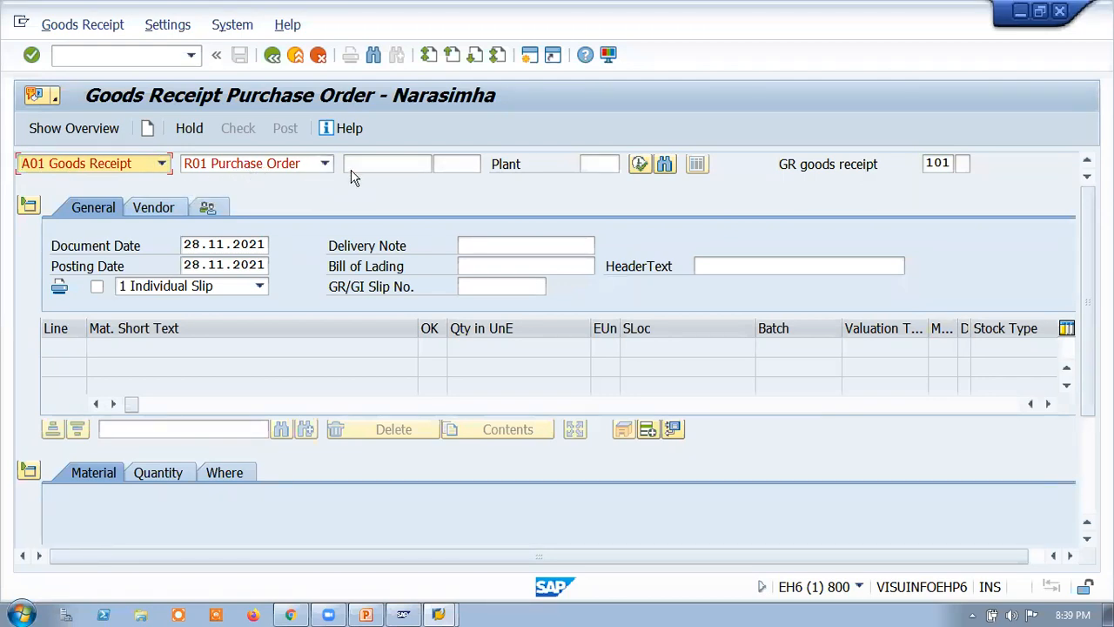
pyautogui.click(385, 166)
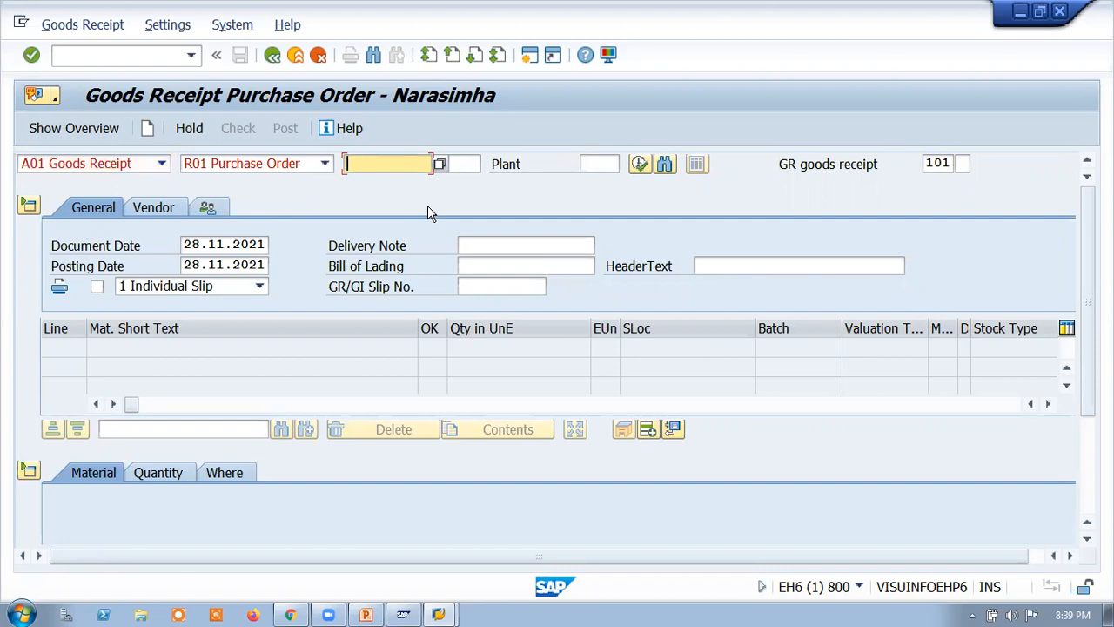
pyautogui.click(387, 179)
pyautogui.press('Return')
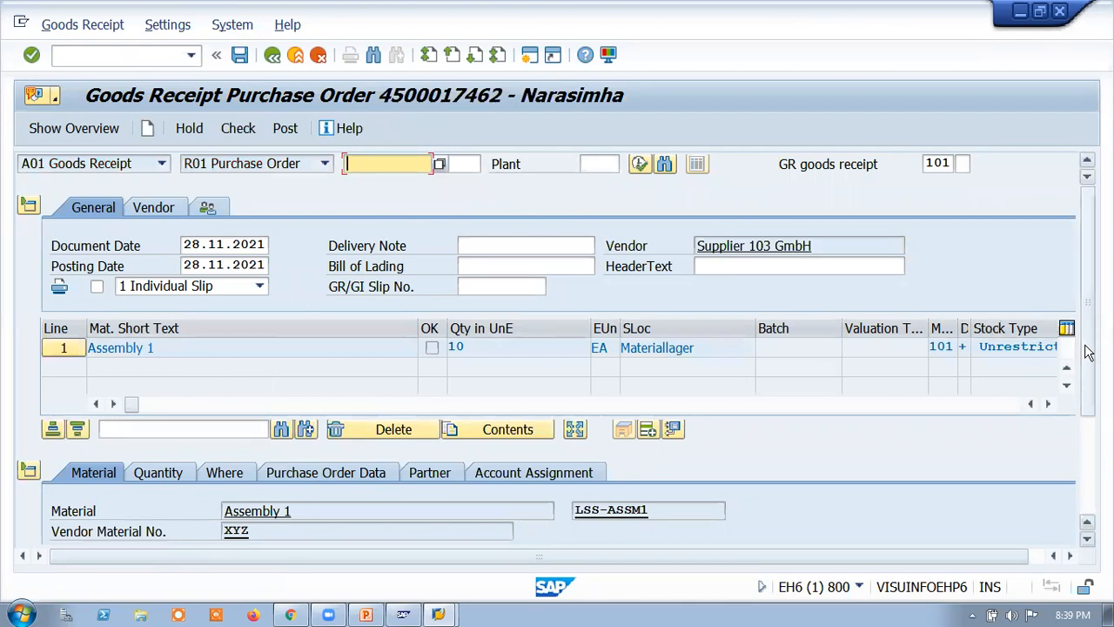
# Mark the Assembly 1 line as Item OK in its item details
pyautogui.scroll(-3, 1087, 348)
pyautogui.moveTo(1084, 454); pyautogui.dragTo(1083, 465)
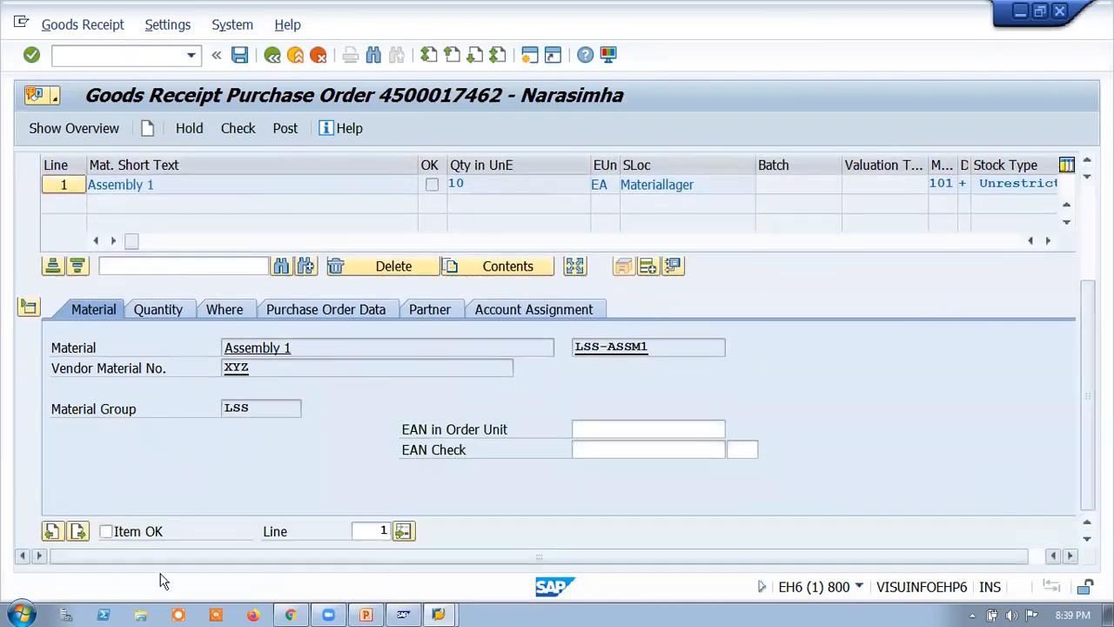
pyautogui.click(105, 532)
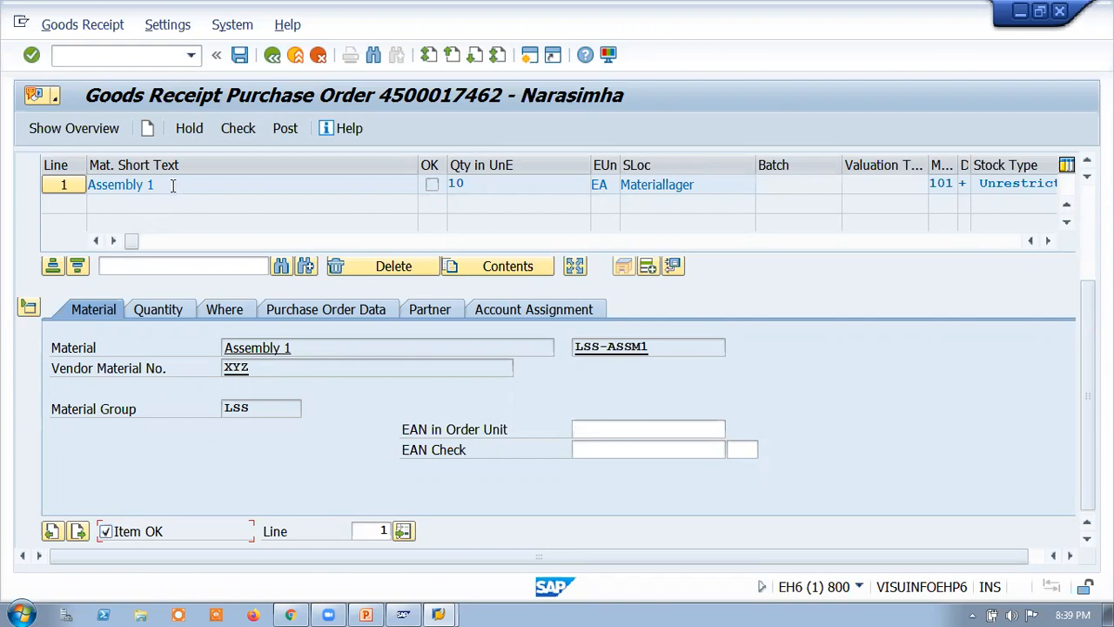
# Review the Assembly 1 line's material, quantity, storage location and movement type, including the header's goods receipt movement type
pyautogui.moveTo(172, 186); pyautogui.dragTo(85, 185)
pyautogui.moveTo(481, 186); pyautogui.dragTo(446, 186)
pyautogui.moveTo(696, 185); pyautogui.dragTo(623, 190)
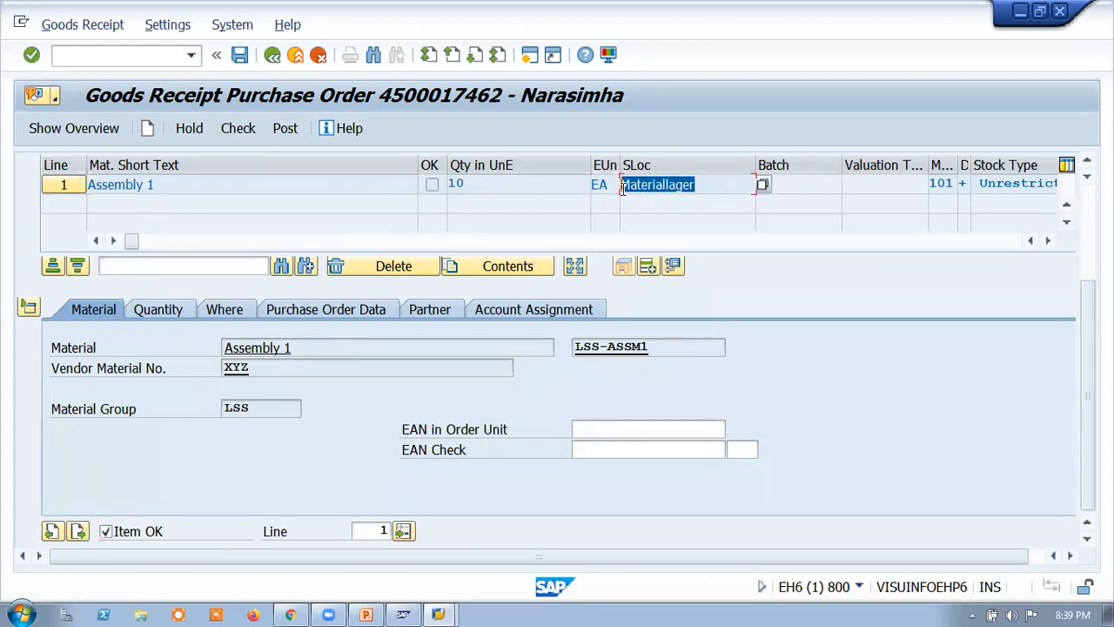
pyautogui.click(950, 184)
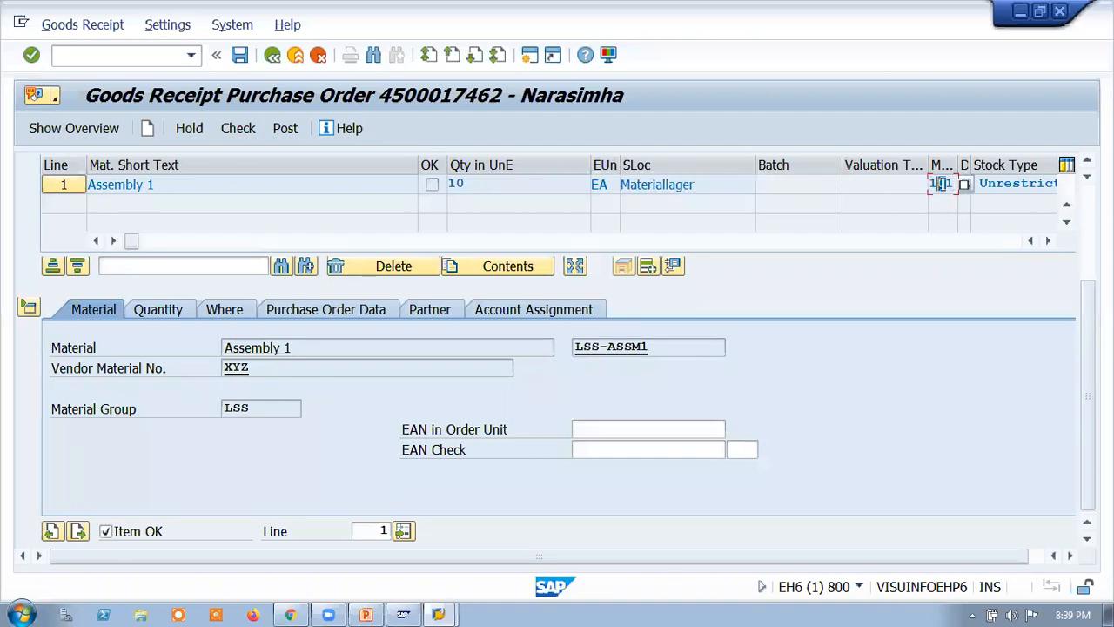
pyautogui.scroll(3, 939, 261)
pyautogui.click(927, 163)
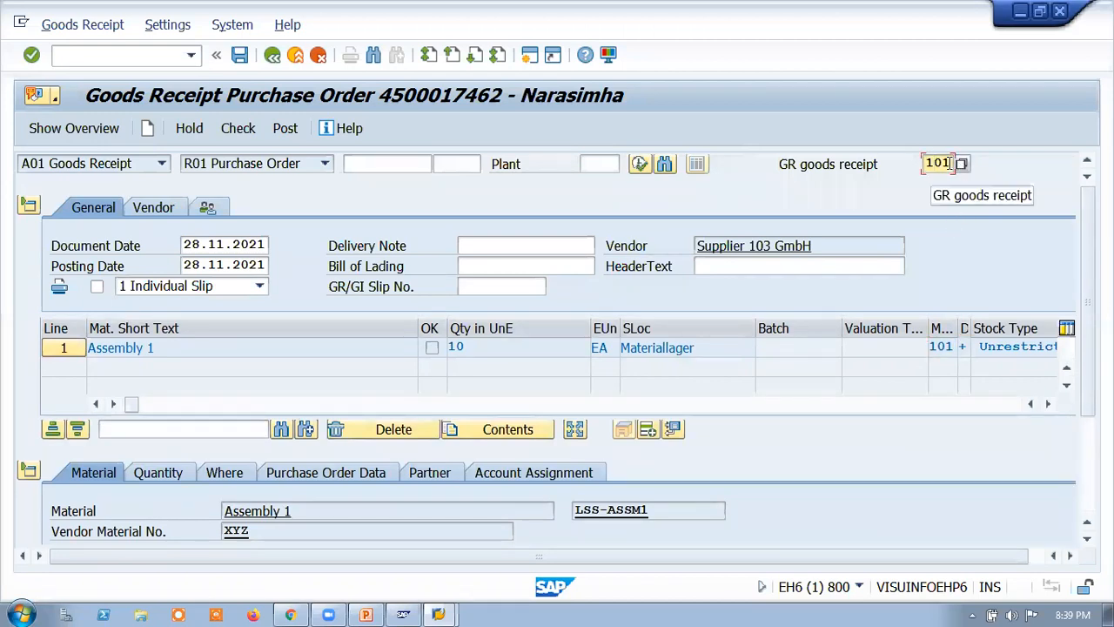
# Switch to the PowerPoint presentation and show slide 18, the important movement types, as a slide show
pyautogui.click(365, 615)
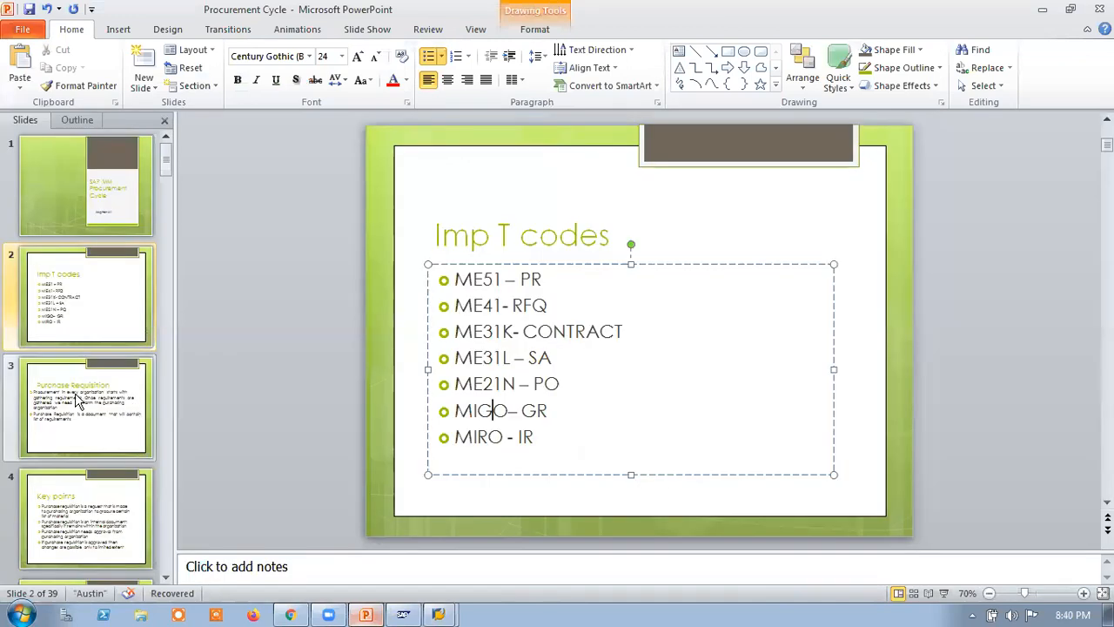
pyautogui.click(87, 399)
pyautogui.scroll(-8, 101, 383)
pyautogui.scroll(-3, 103, 374)
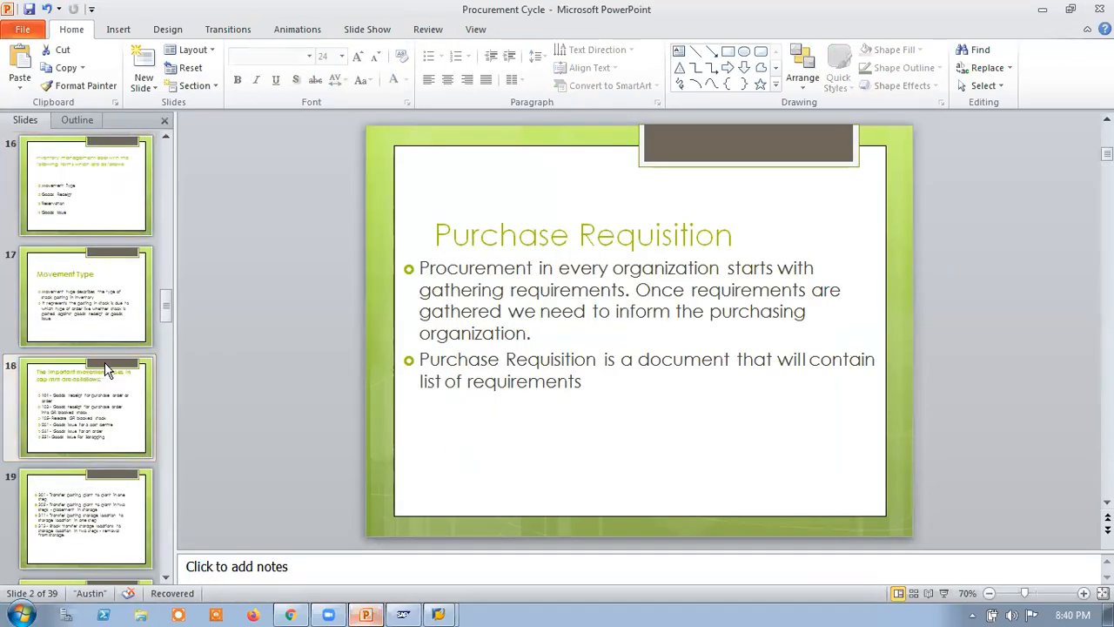
pyautogui.click(90, 306)
pyautogui.click(77, 411)
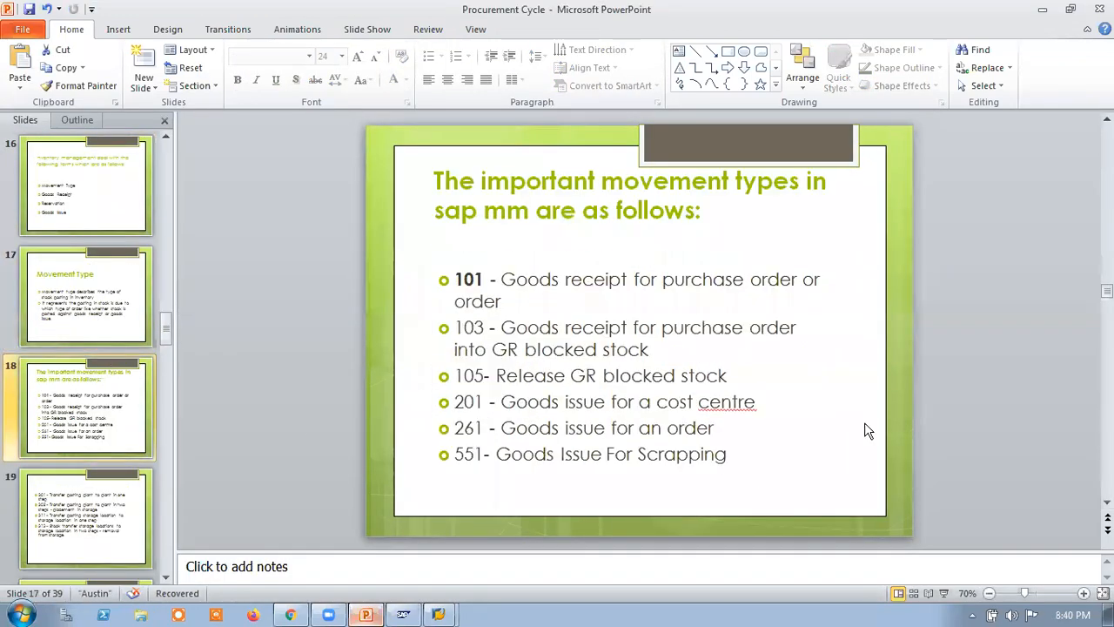
pyautogui.click(943, 595)
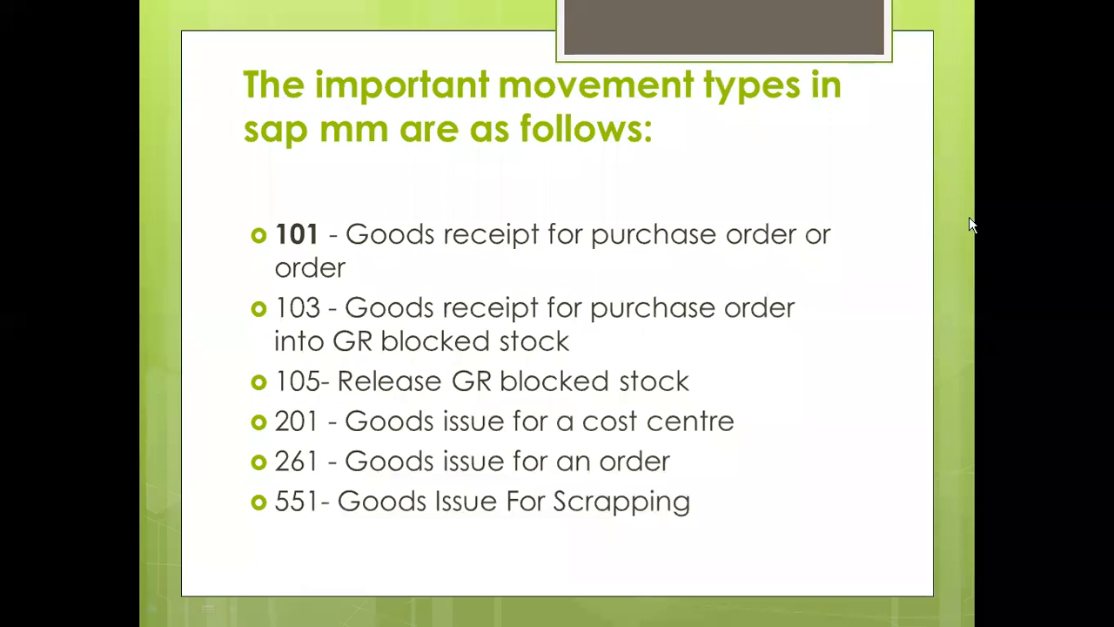
# Leave the slide show and switch back to the SAP goods receipt for the purchase order
pyautogui.press('super')
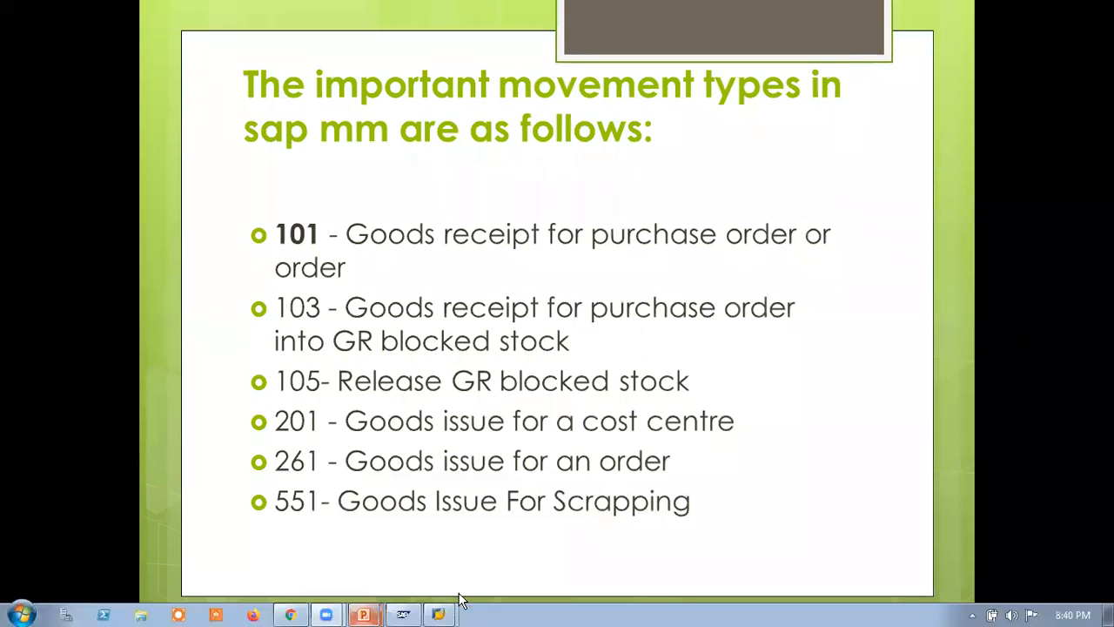
pyautogui.moveTo(364, 614)
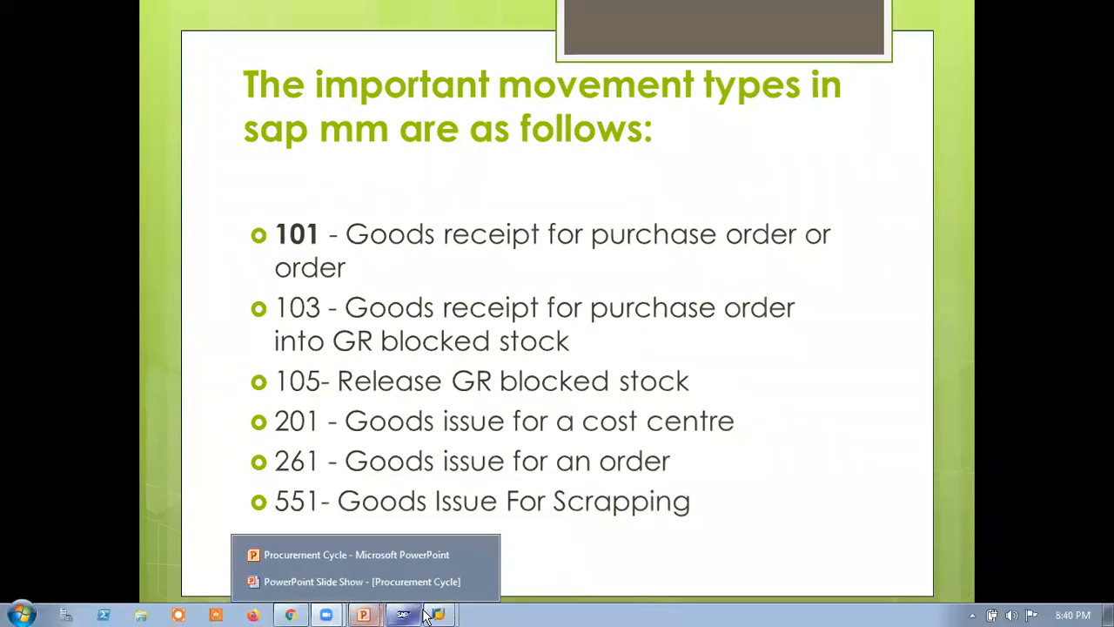
pyautogui.click(418, 582)
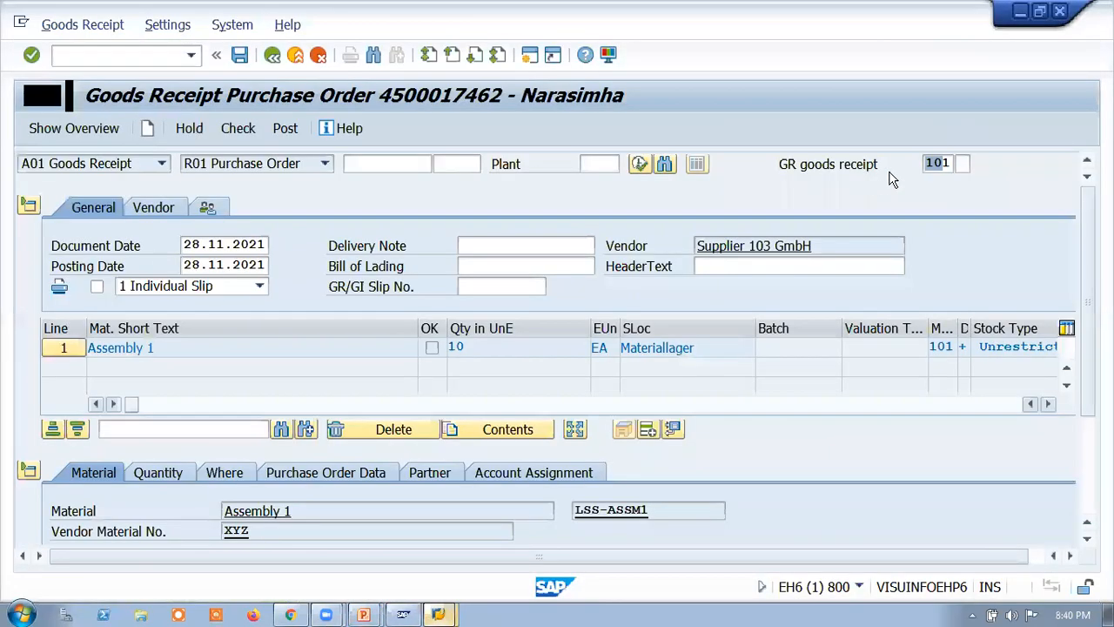
# Open the possible movement types for the header's goods receipt field, enlarge the list, and examine its entries, particularly 101 and 102
pyautogui.click(964, 164)
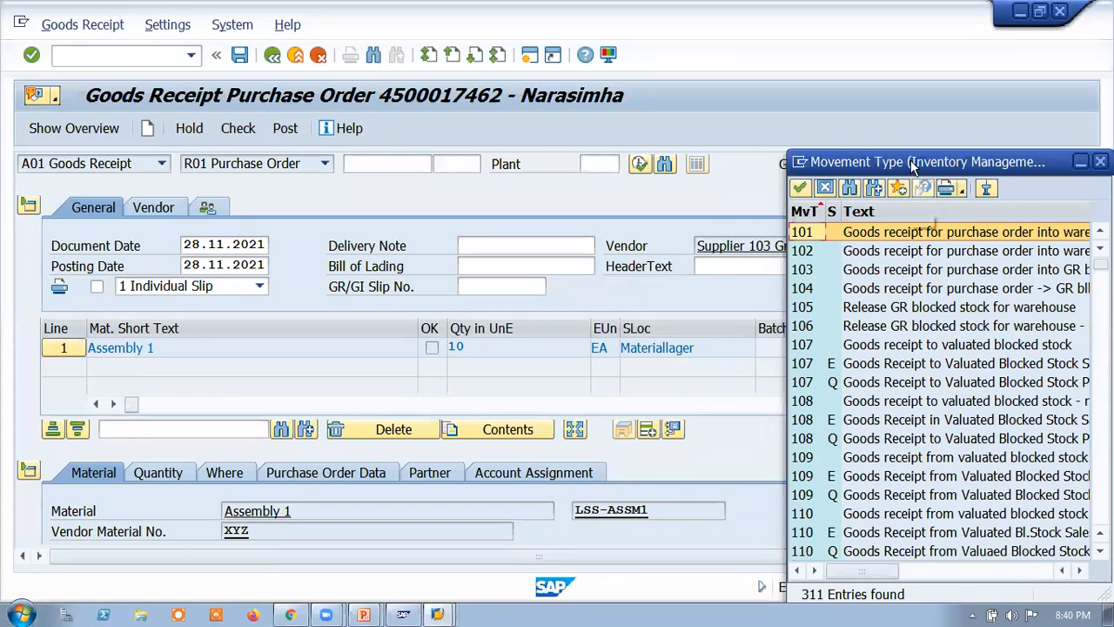
pyautogui.moveTo(910, 163); pyautogui.dragTo(757, 159)
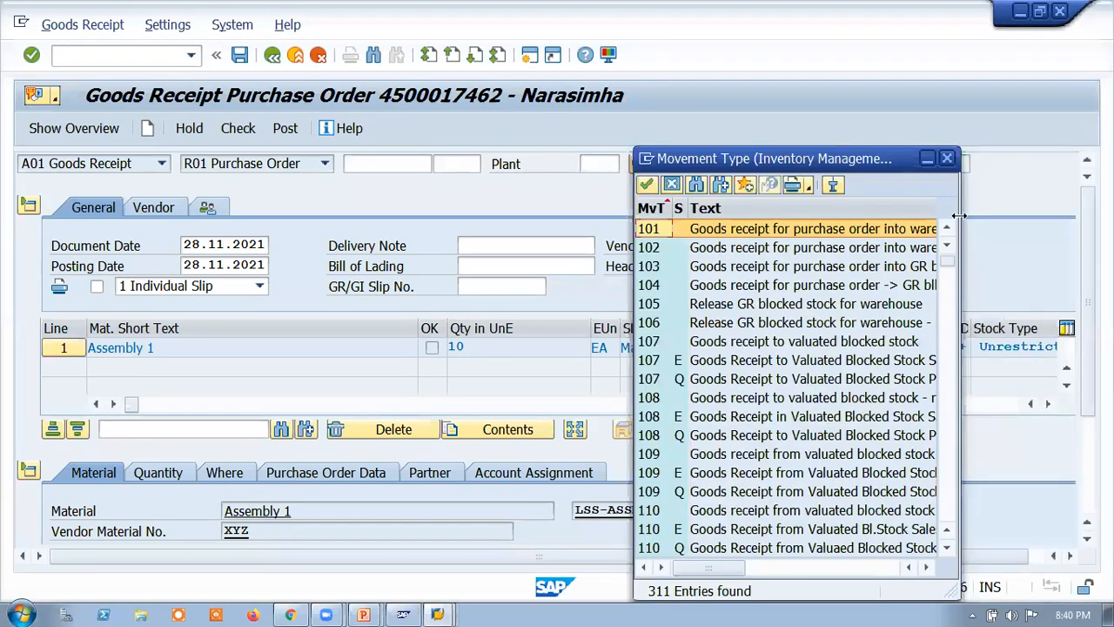
pyautogui.moveTo(959, 215); pyautogui.dragTo(1054, 215)
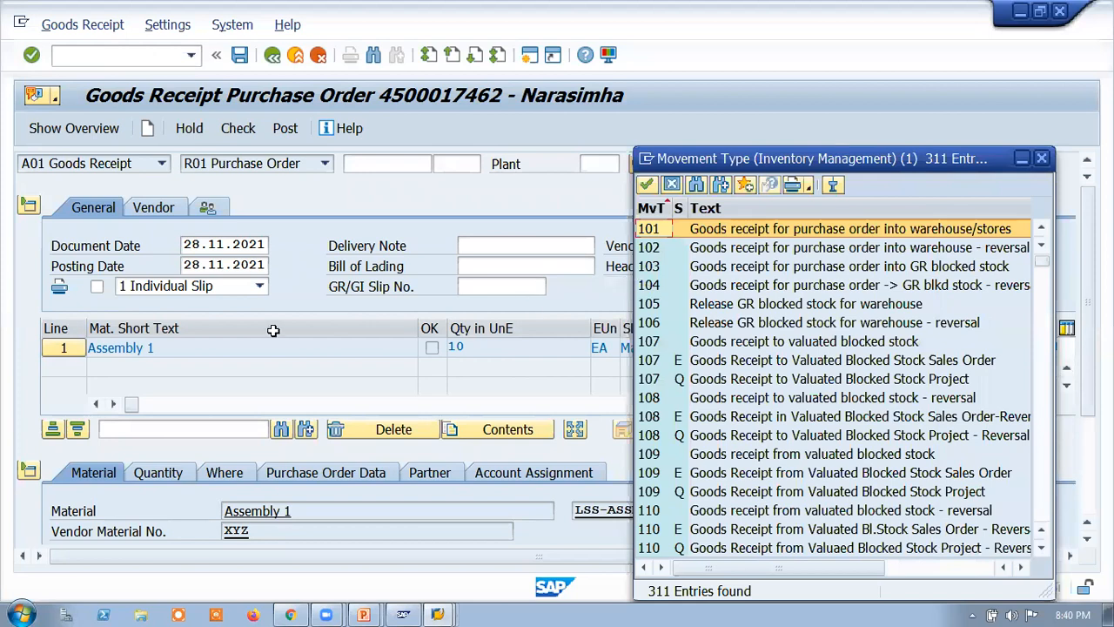
pyautogui.moveTo(631, 275); pyautogui.dragTo(520, 275)
pyautogui.scroll(-20, 661, 470)
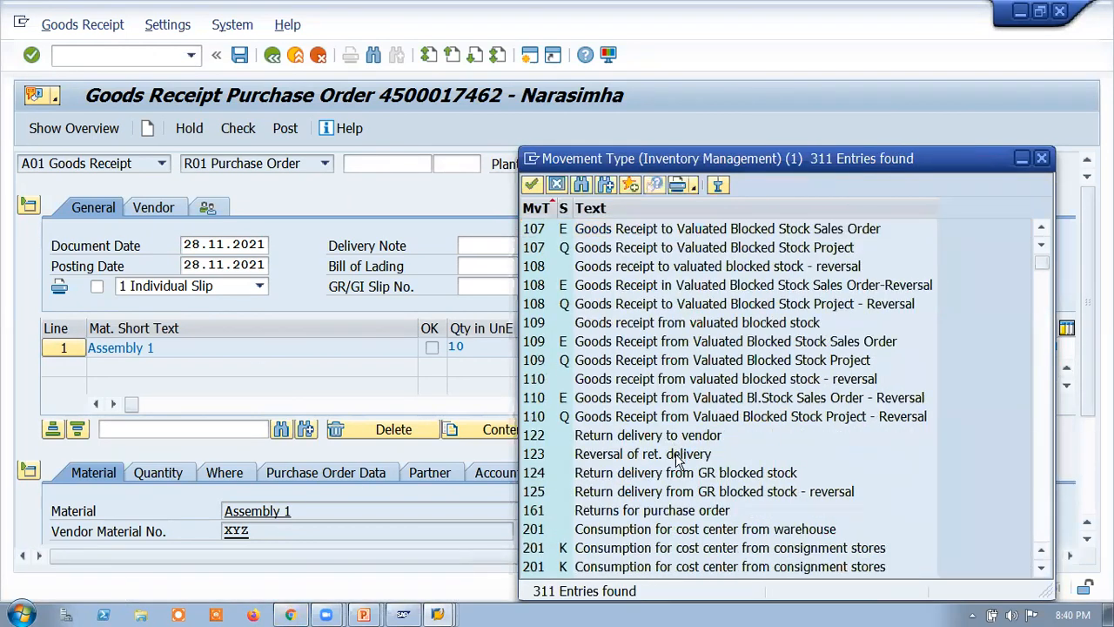
pyautogui.scroll(-10, 668, 482)
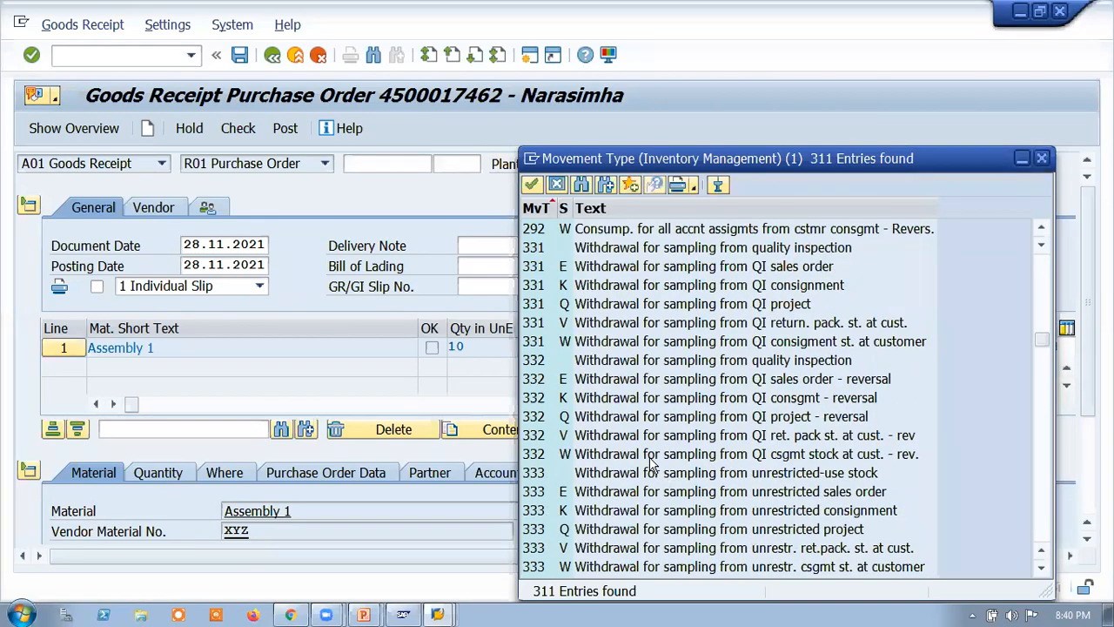
pyautogui.scroll(10, 648, 460)
pyautogui.scroll(20, 642, 454)
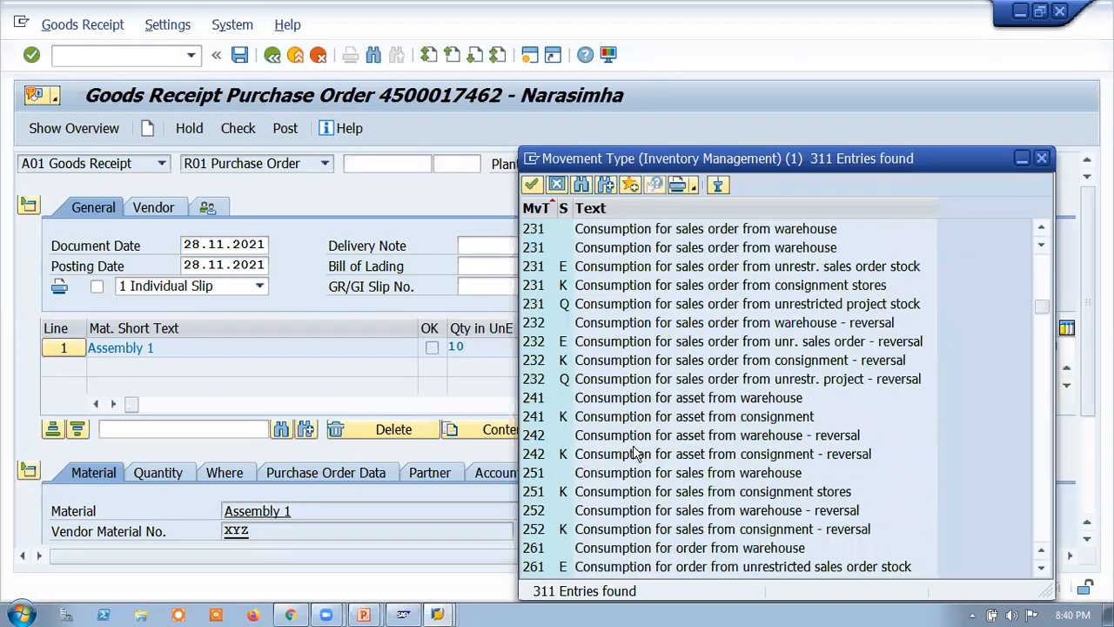
pyautogui.click(596, 231)
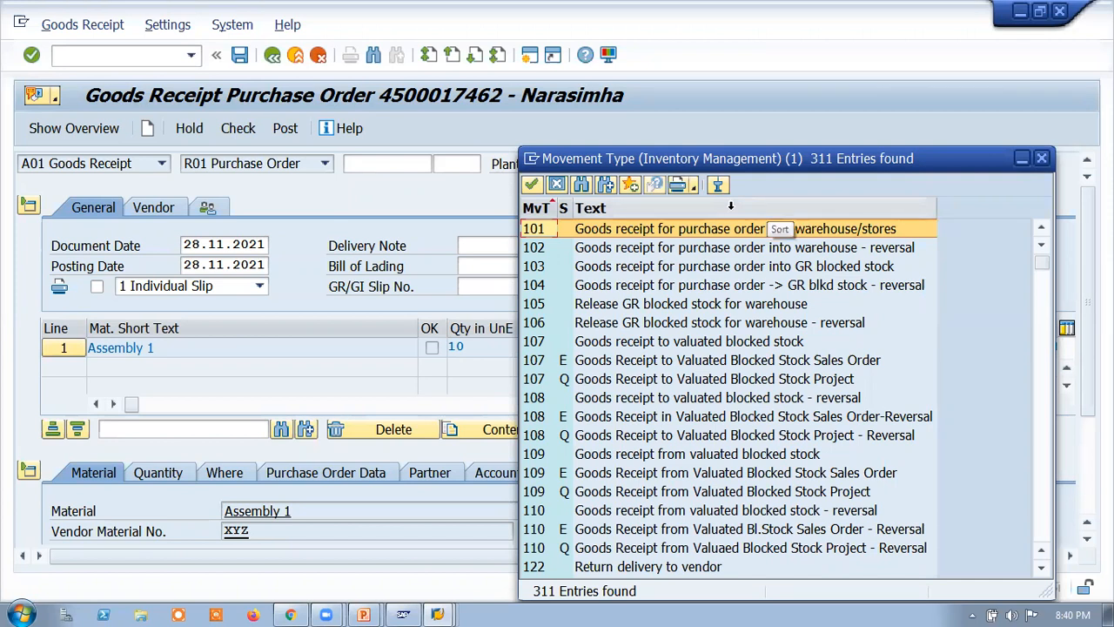
pyautogui.click(683, 251)
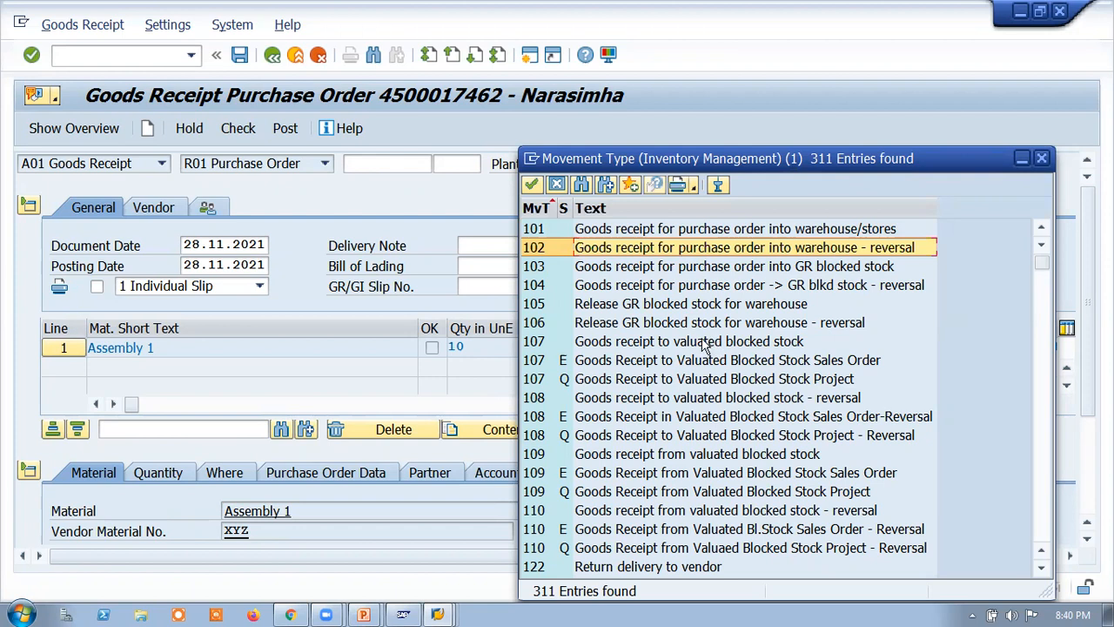
# Switch to the PowerPoint presentation, leave the slide show, and add the bullet "102- Cancel GR" below movement type 101 on slide 18
pyautogui.moveTo(364, 614)
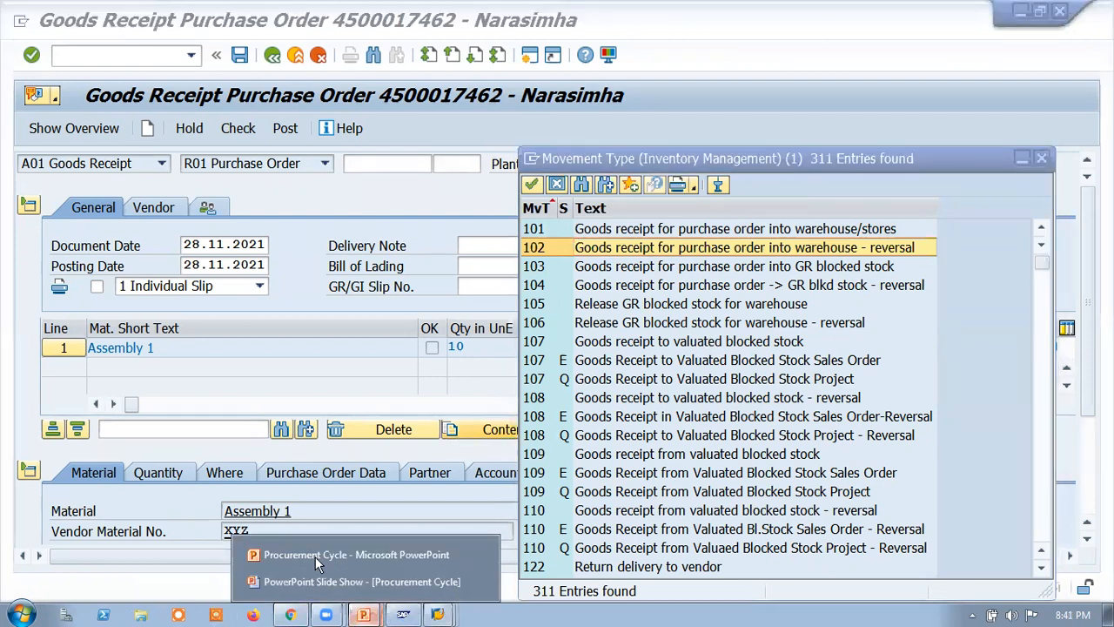
pyautogui.click(295, 581)
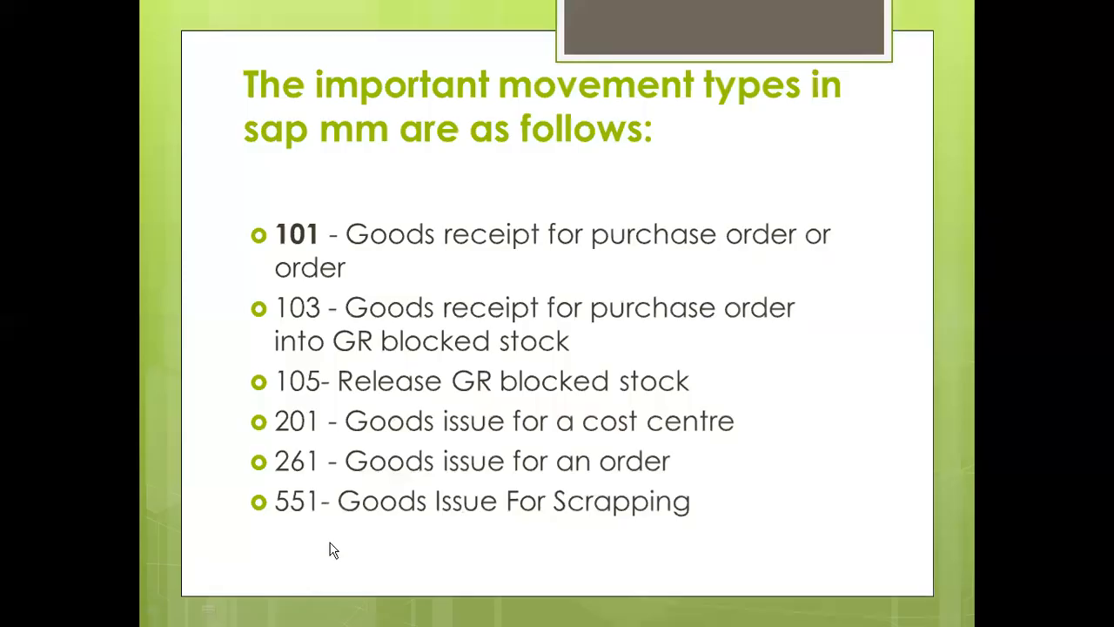
pyautogui.press('Escape')
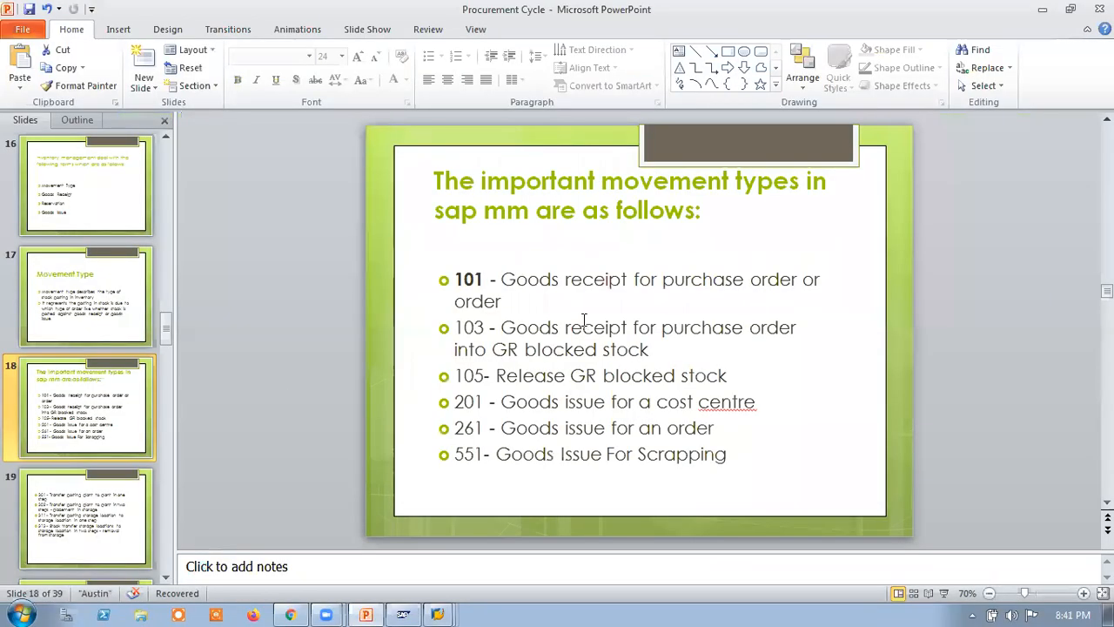
pyautogui.click(504, 302)
pyautogui.press('Return')
pyautogui.write('102-')
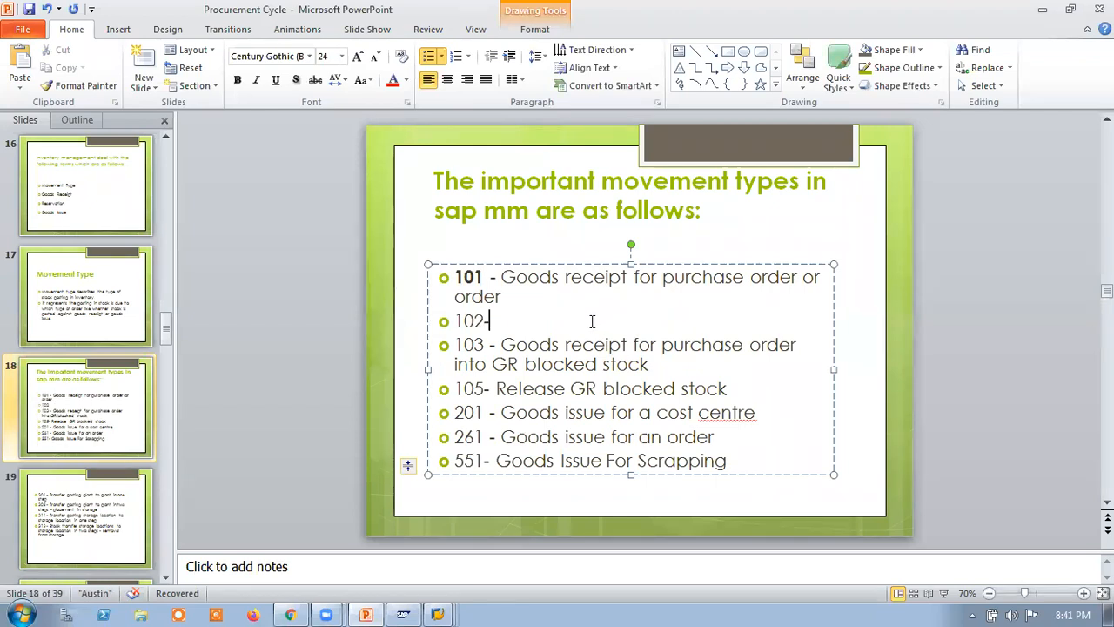
pyautogui.write(' Cancel GR')
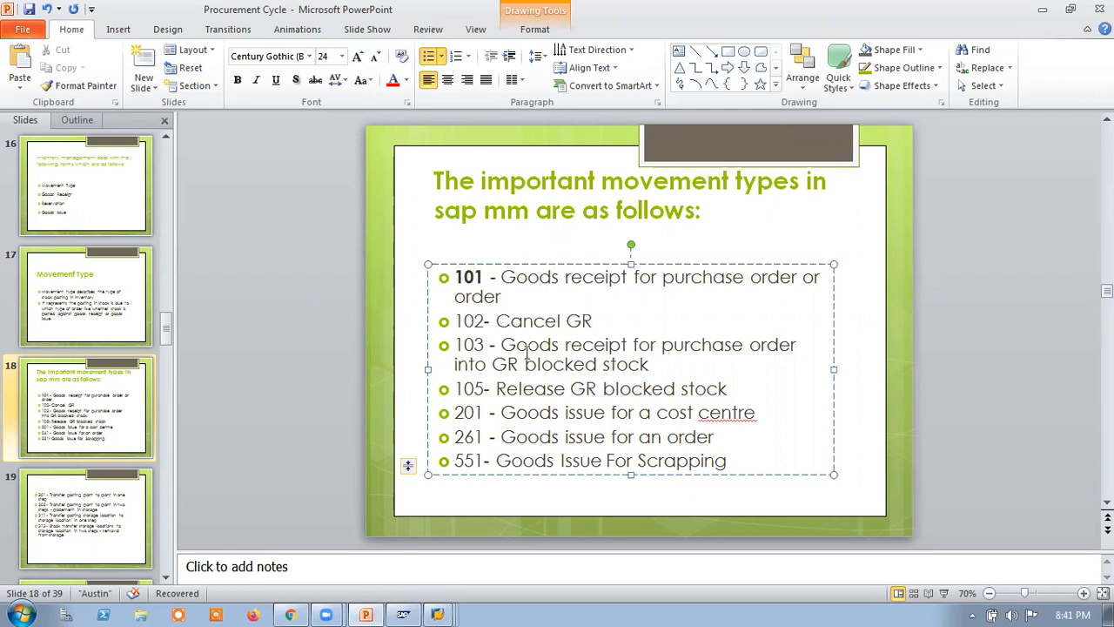
pyautogui.moveTo(453, 320); pyautogui.dragTo(485, 322)
pyautogui.click(754, 467)
# Back in the SAP goods receipt, set the header movement type to 103 and fill in the purchase order number
pyautogui.moveTo(431, 611)
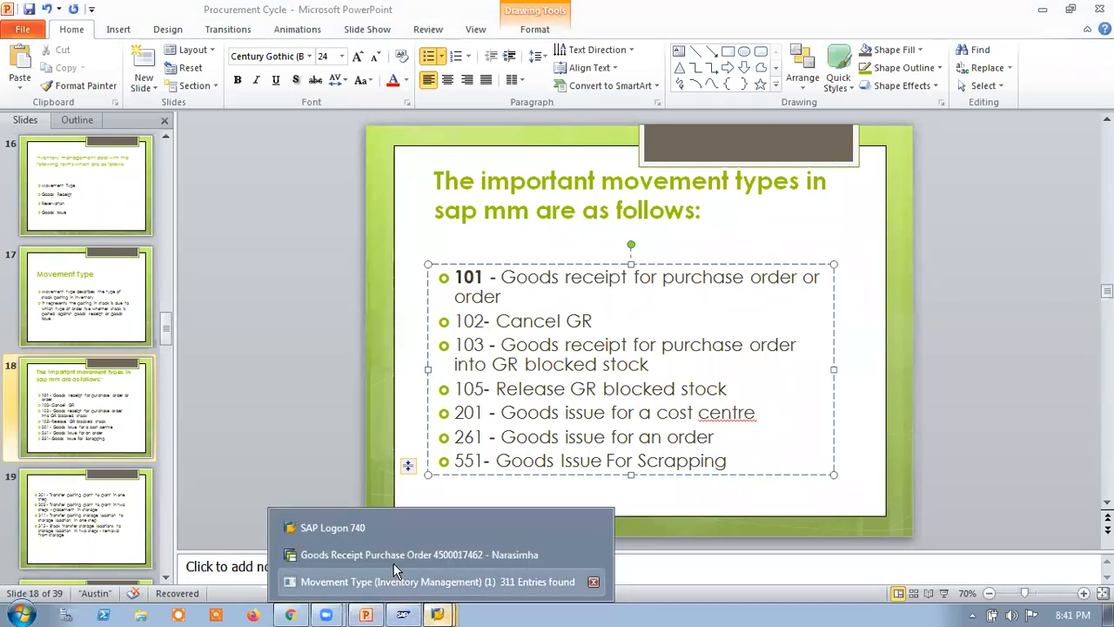
pyautogui.click(394, 582)
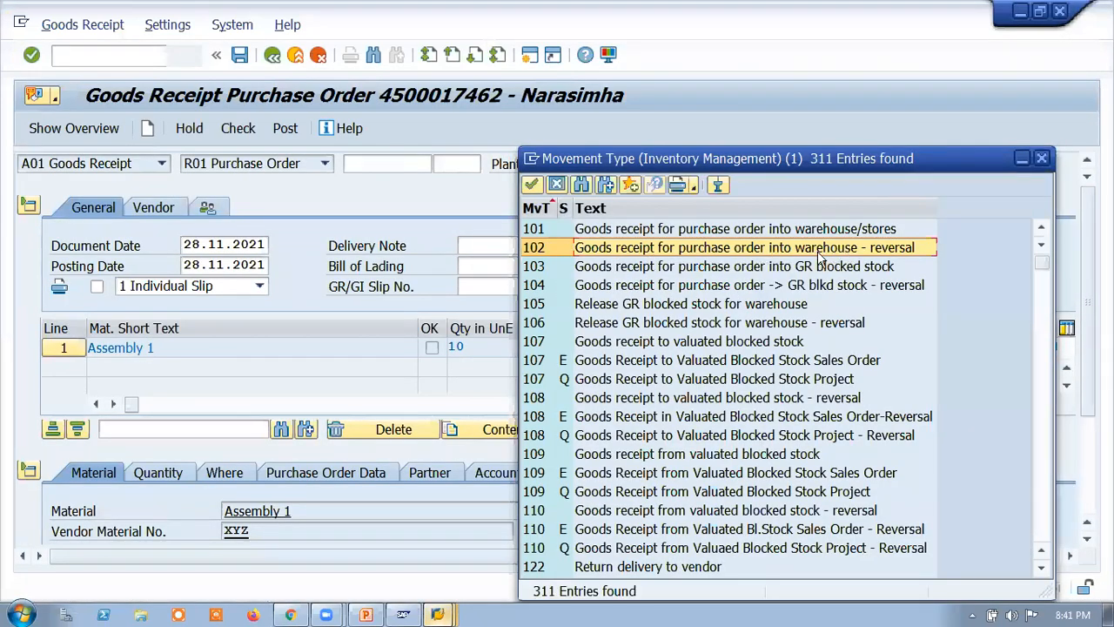
pyautogui.click(613, 270)
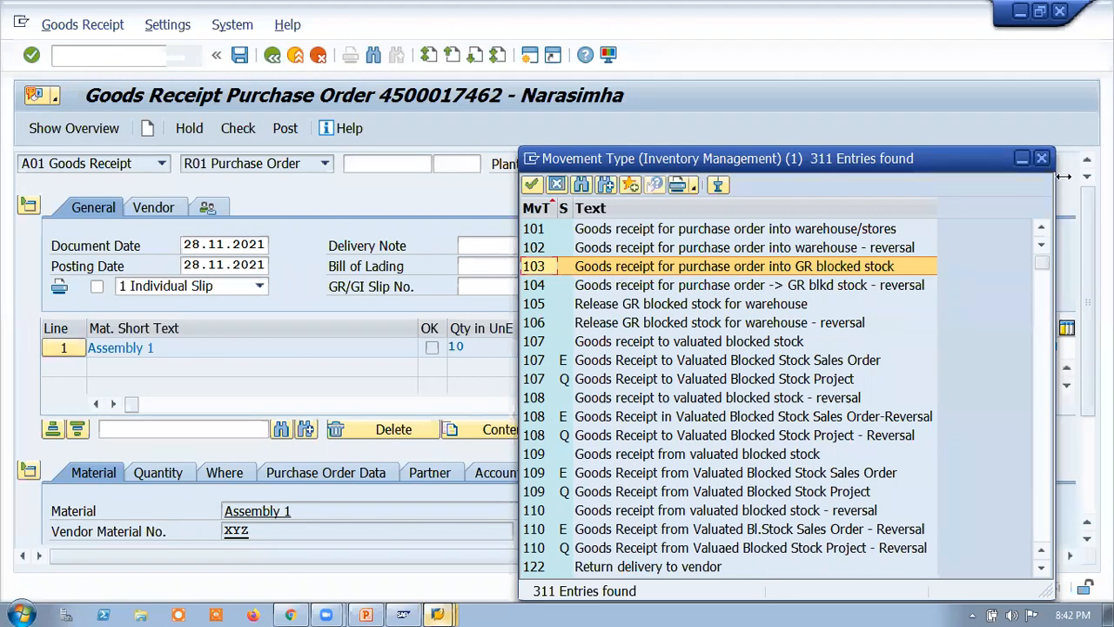
pyautogui.doubleClick(539, 270)
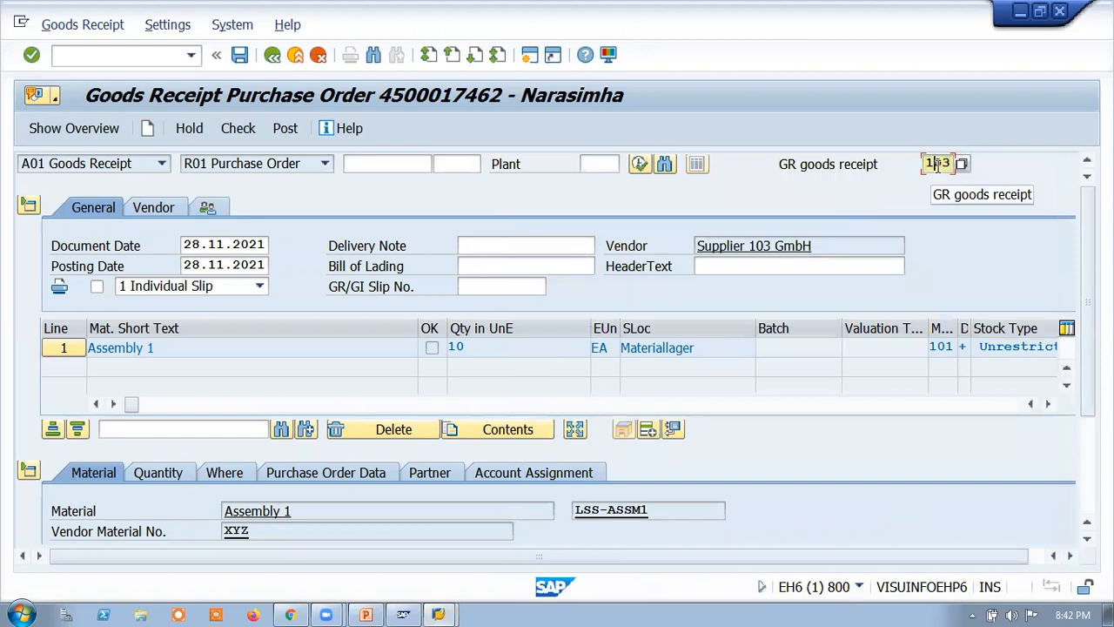
pyautogui.click(361, 163)
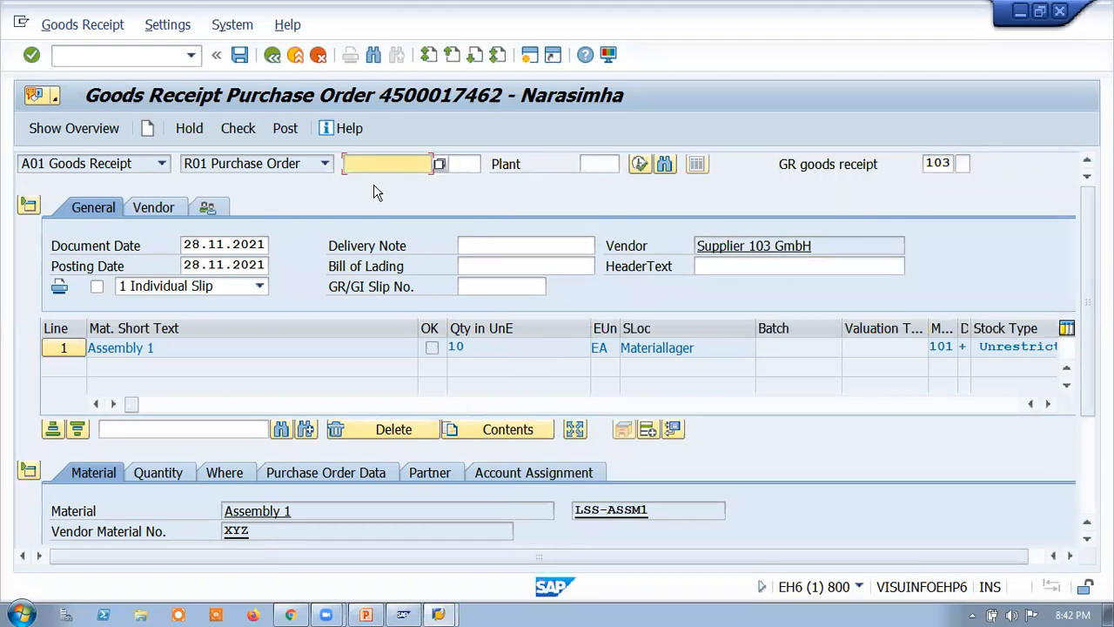
pyautogui.click(383, 180)
# Review the Assembly 1 line's material, vendor material number, material group and purchase order data
pyautogui.scroll(-3, 235, 489)
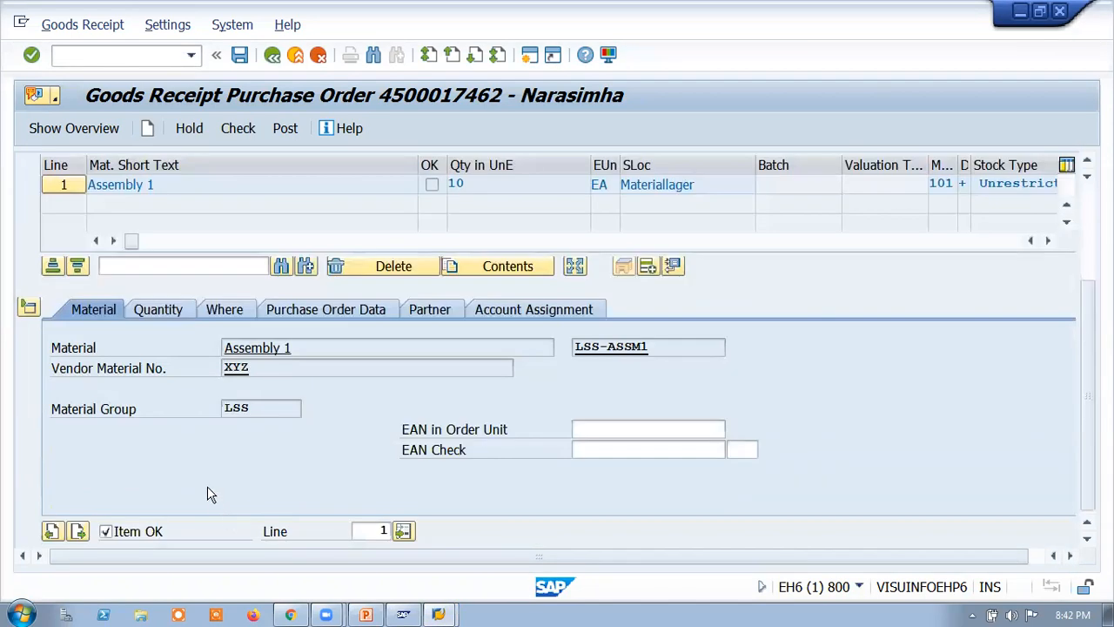
pyautogui.moveTo(256, 367); pyautogui.dragTo(224, 367)
pyautogui.moveTo(302, 350); pyautogui.dragTo(210, 362)
pyautogui.moveTo(252, 412); pyautogui.dragTo(219, 415)
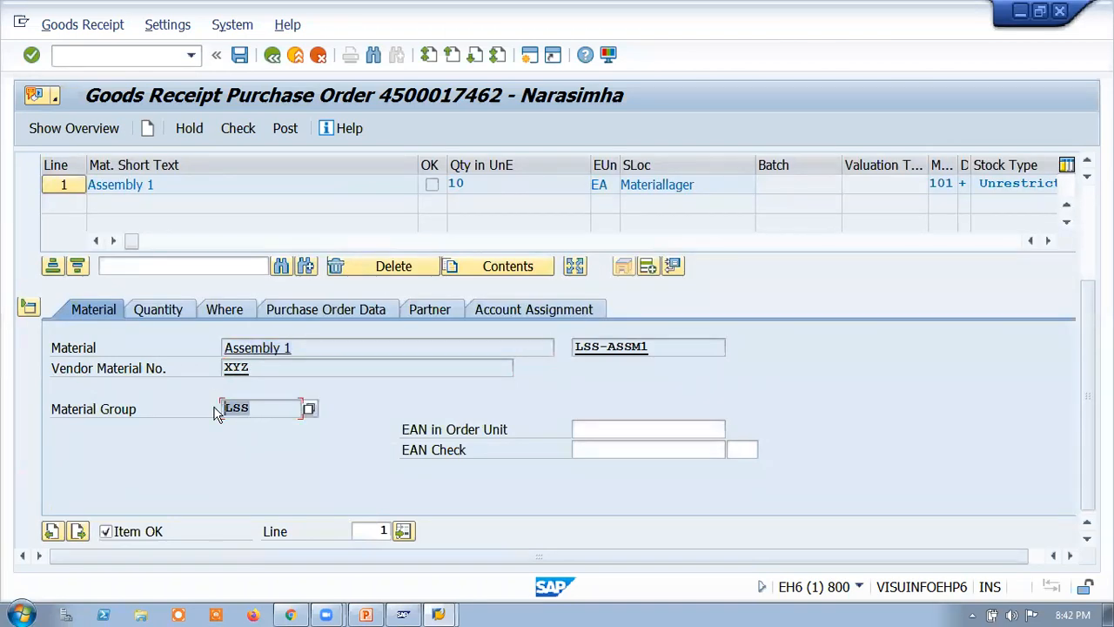
pyautogui.click(340, 308)
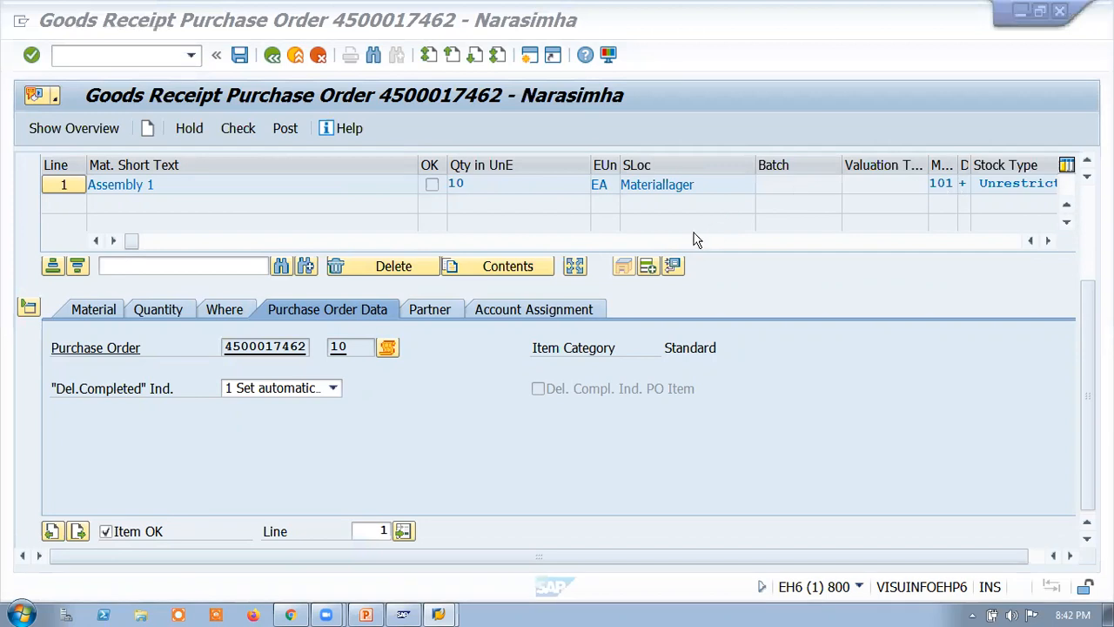
# Browse the header's possible movement types again, through the goods receipt, consumption and sampling entries, and close the list without choosing one
pyautogui.moveTo(1088, 340); pyautogui.dragTo(1077, 256)
pyautogui.click(949, 163)
pyautogui.click(961, 164)
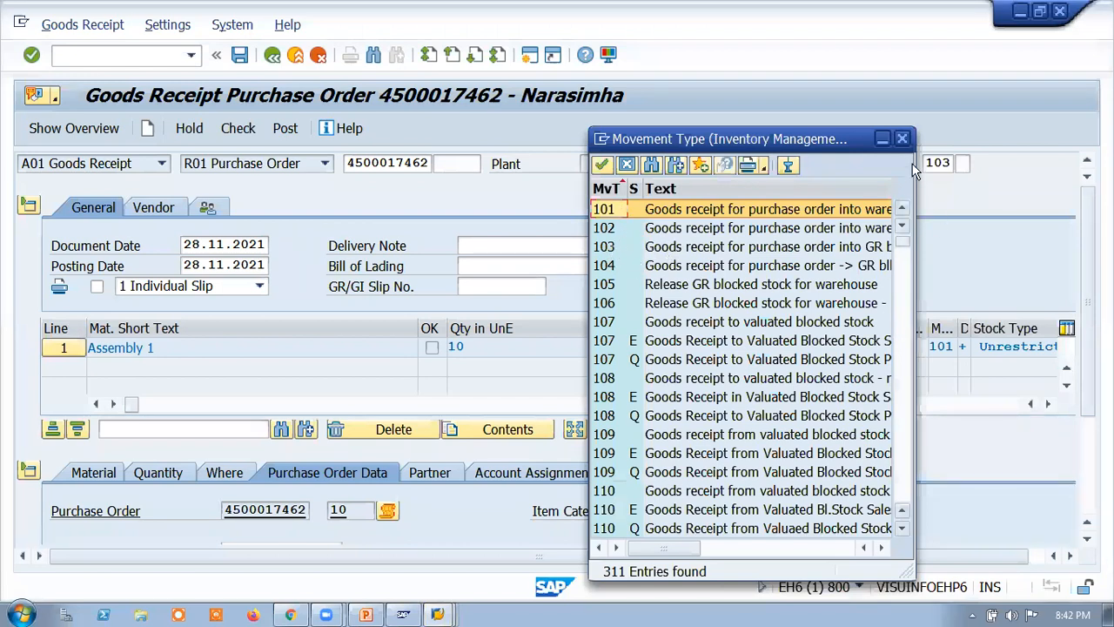
pyautogui.scroll(-4, 687, 392)
pyautogui.scroll(-5, 688, 396)
pyautogui.scroll(-10, 736, 444)
pyautogui.scroll(-6, 735, 444)
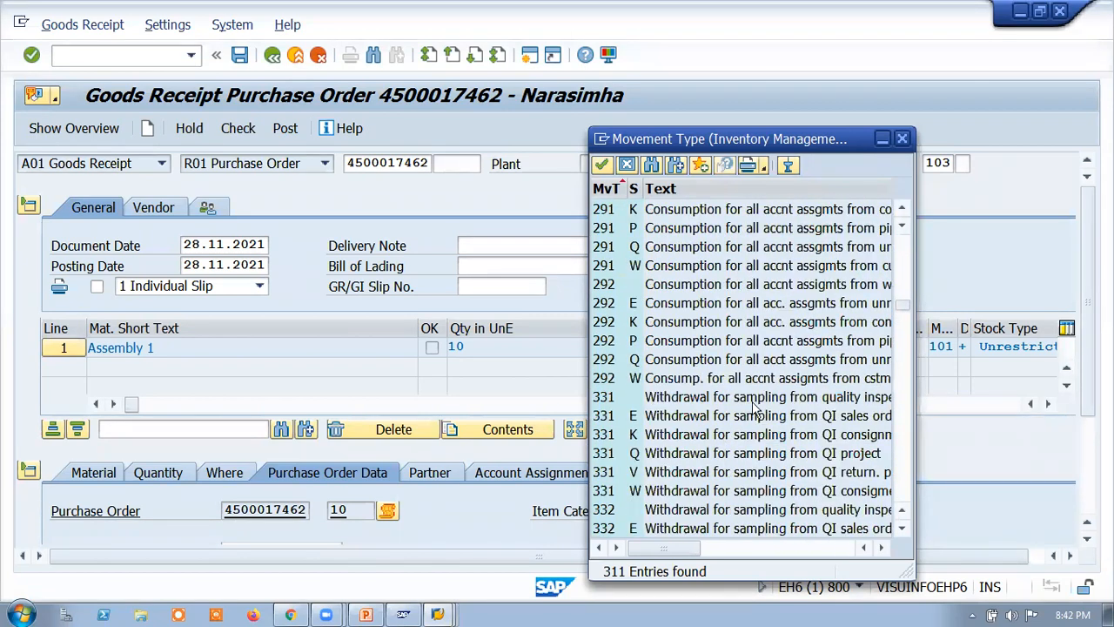
pyautogui.scroll(-6, 736, 444)
pyautogui.click(905, 141)
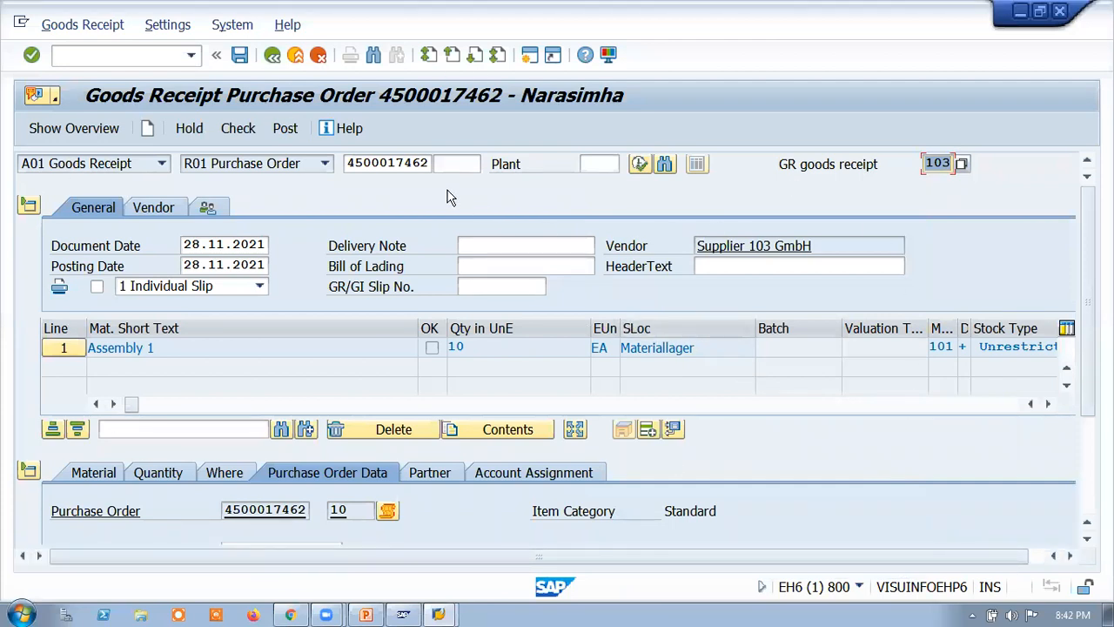
# Review the available goods movement actions while keeping A01 Goods Receipt, and check the header's movement type list without changing the entry
pyautogui.click(421, 161)
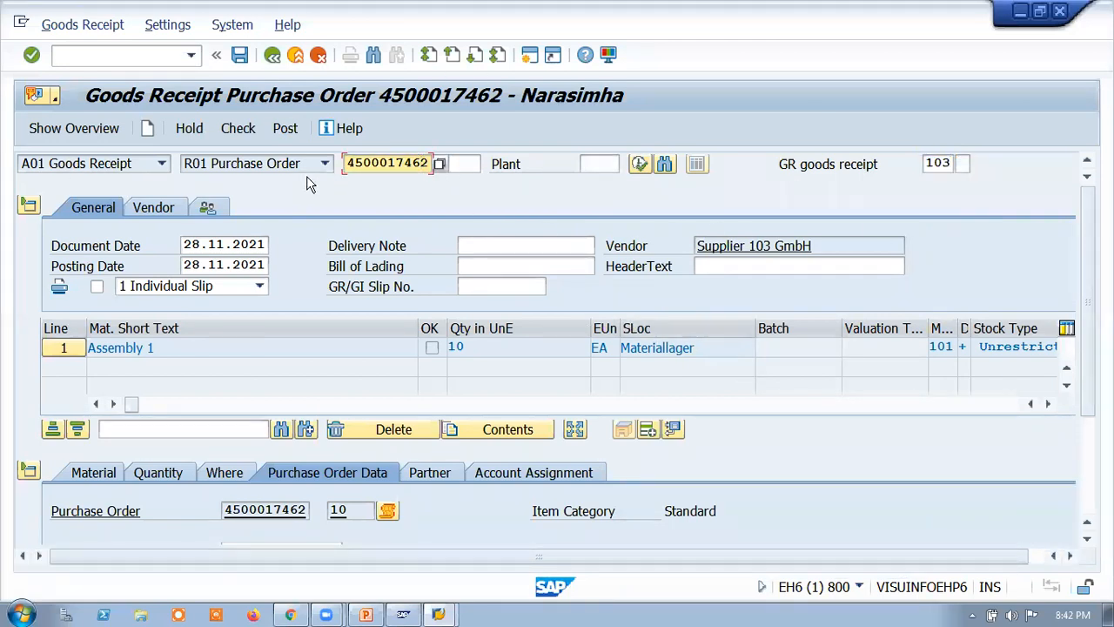
pyautogui.click(162, 163)
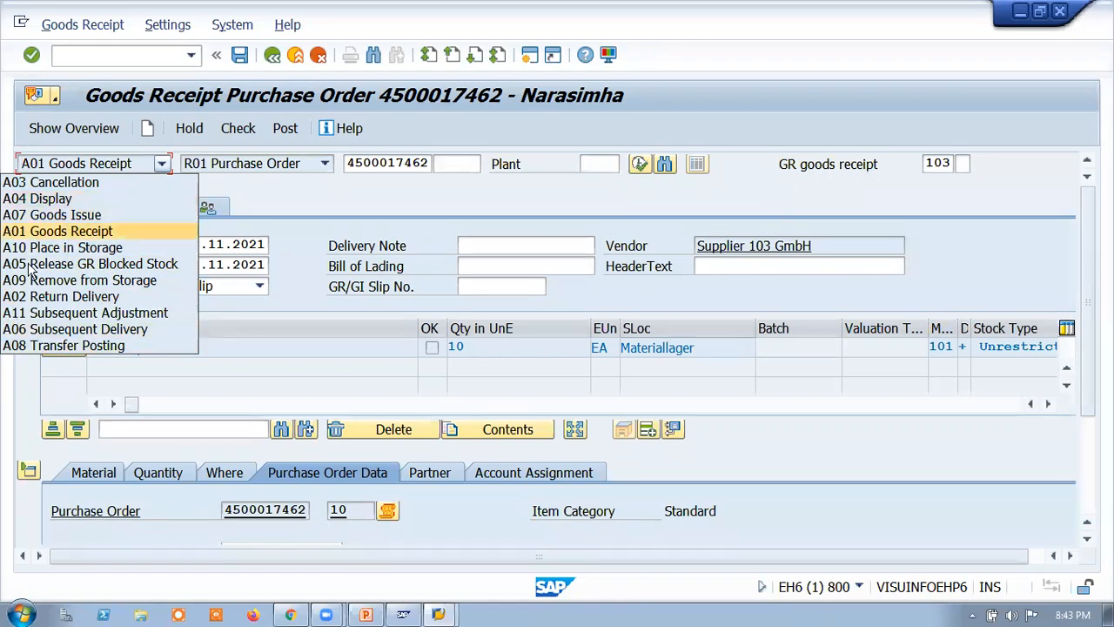
pyautogui.click(320, 245)
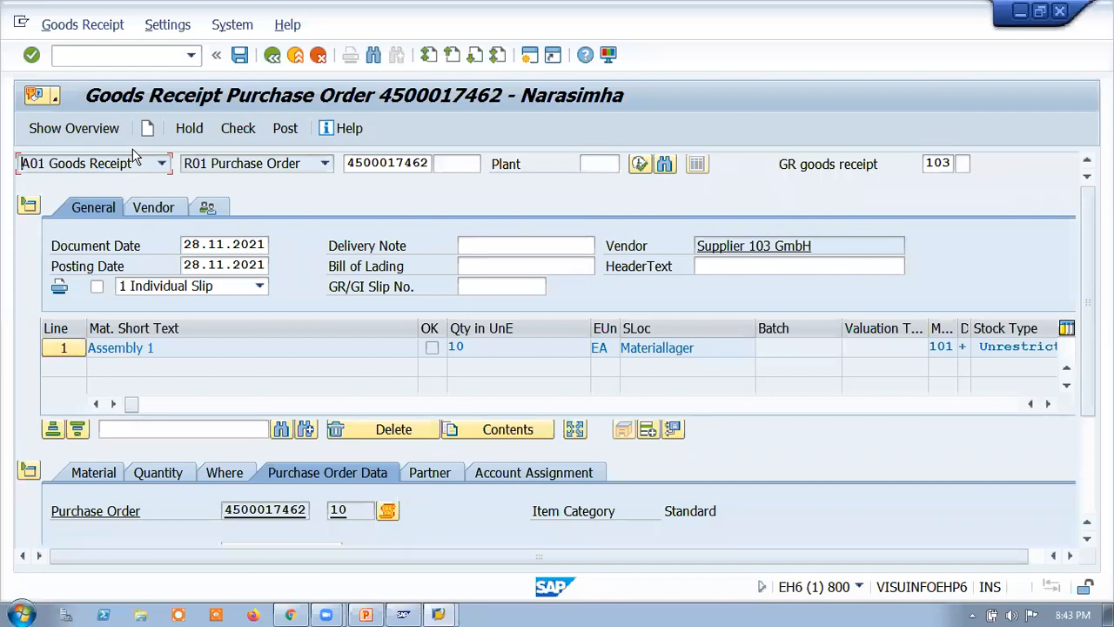
pyautogui.click(161, 164)
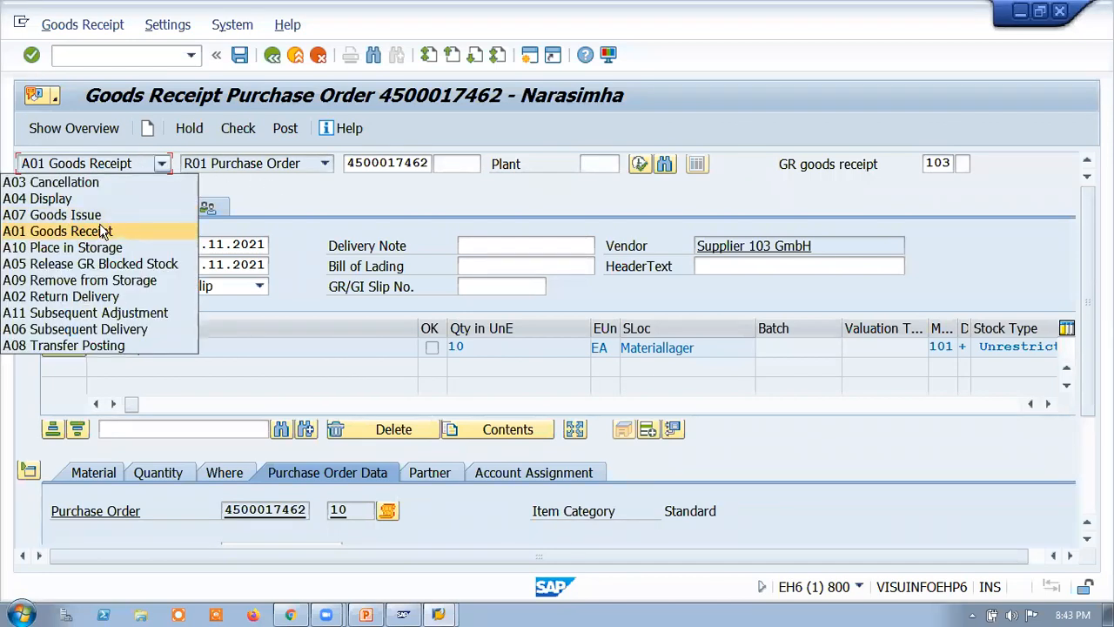
pyautogui.click(142, 230)
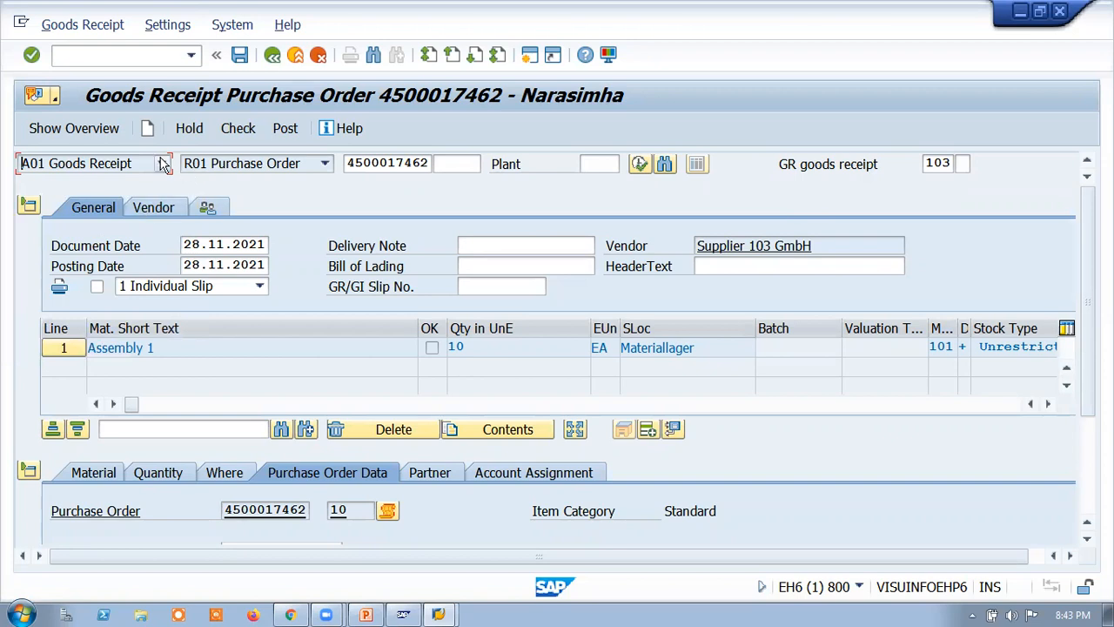
pyautogui.click(161, 163)
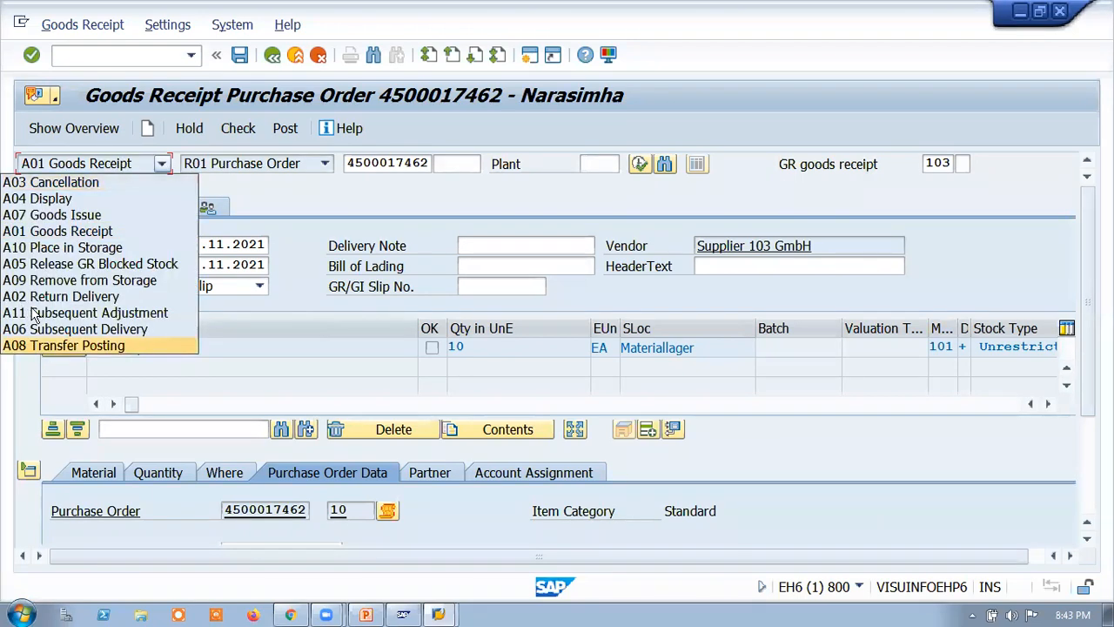
pyautogui.click(407, 202)
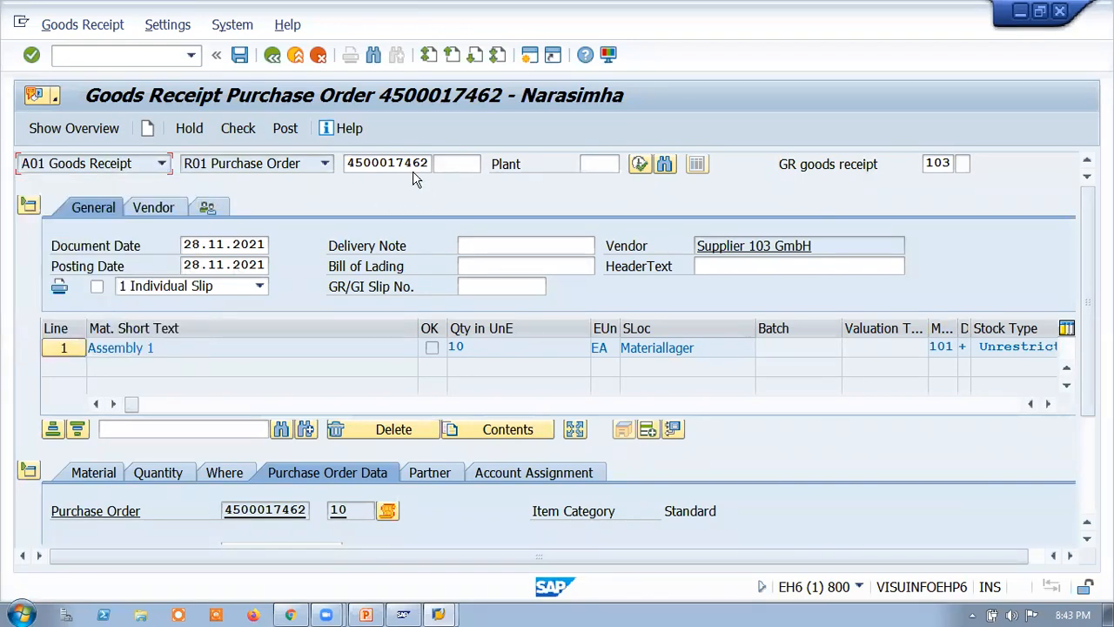
pyautogui.click(957, 167)
pyautogui.click(964, 165)
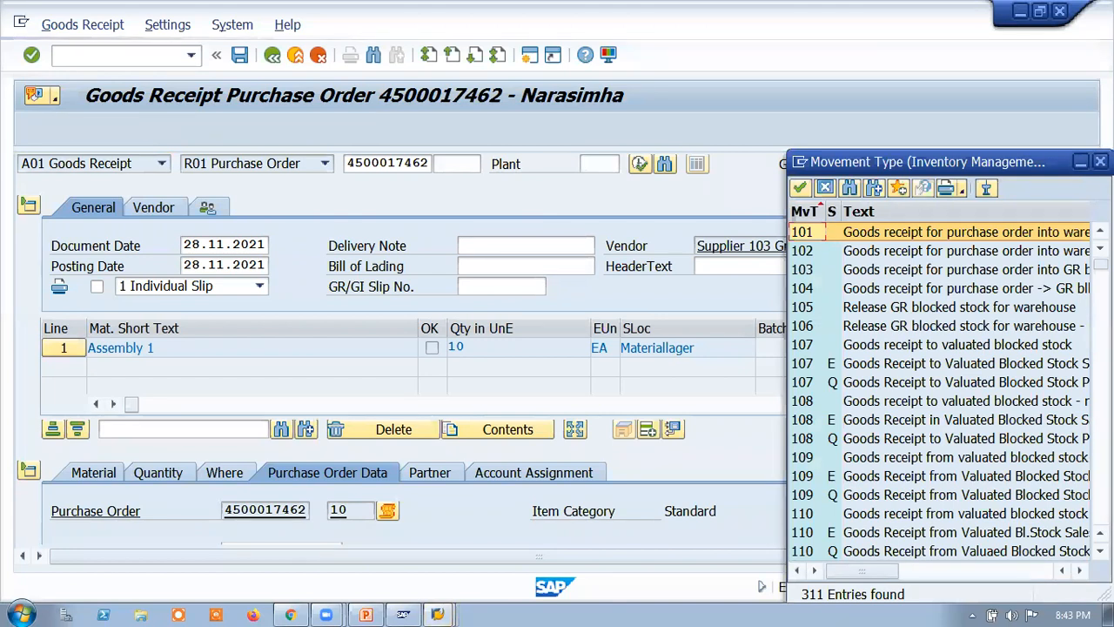
pyautogui.press('Escape')
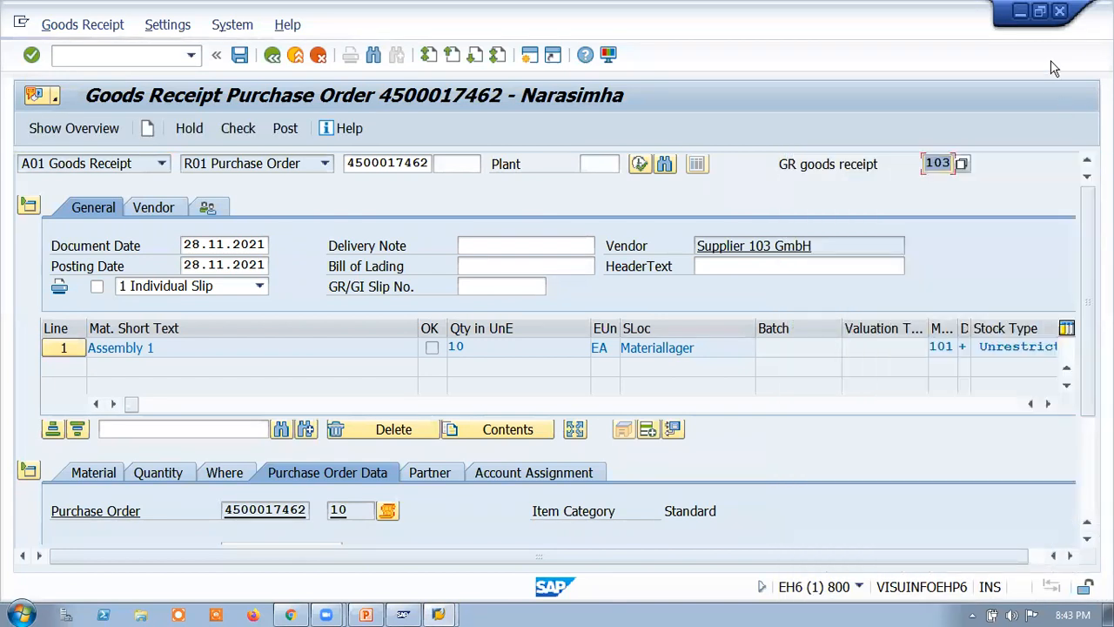
# Minimize the SAP session, return to the PowerPoint presentation, and show the movement types slide as a slide show
pyautogui.click(1020, 11)
pyautogui.click(513, 343)
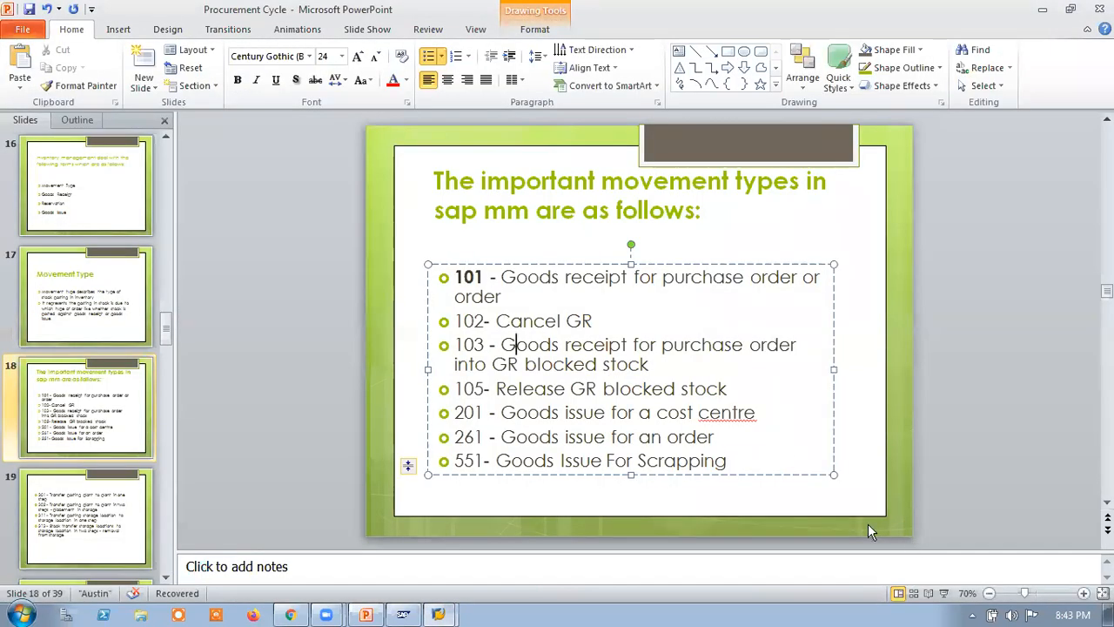
pyautogui.click(938, 593)
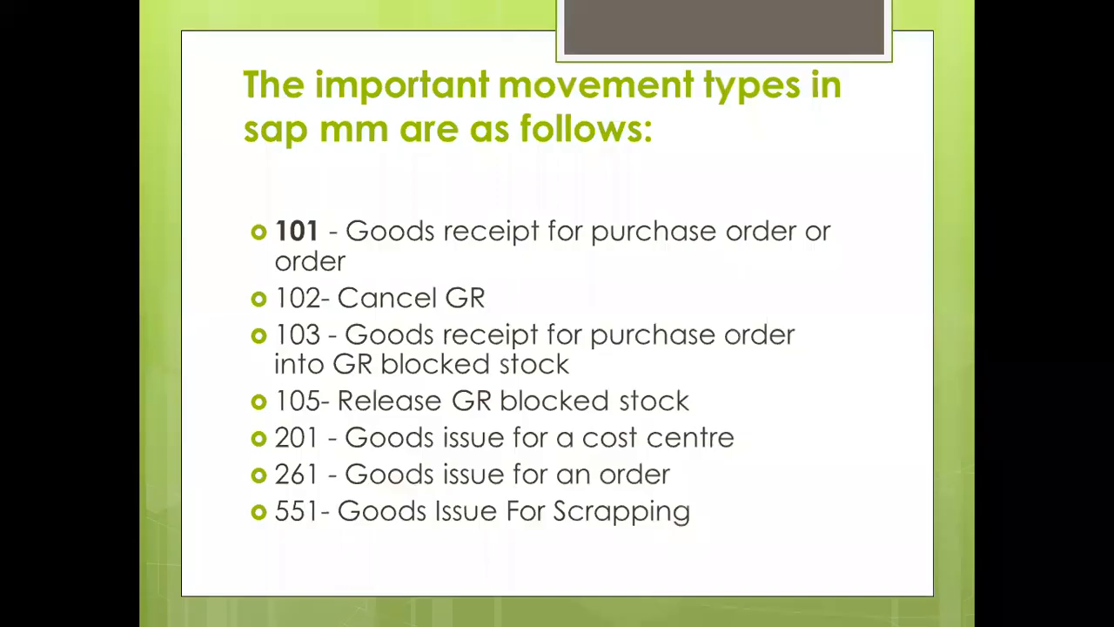
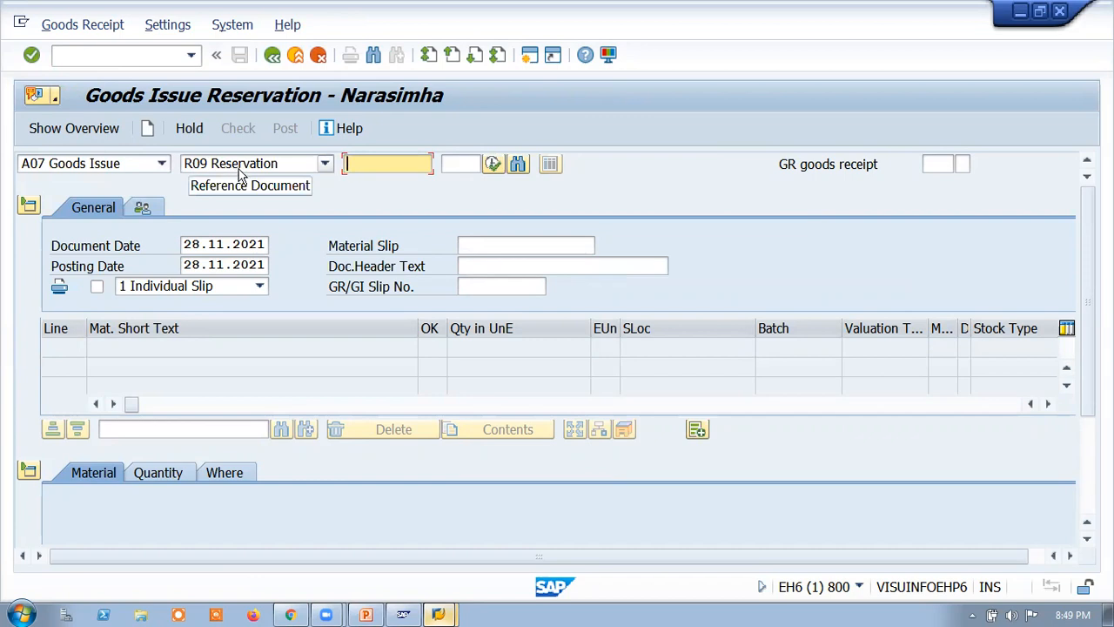
# Switch the goods issue's reference document through R02 Material Document and R08 Order to R10 Other
pyautogui.click(241, 165)
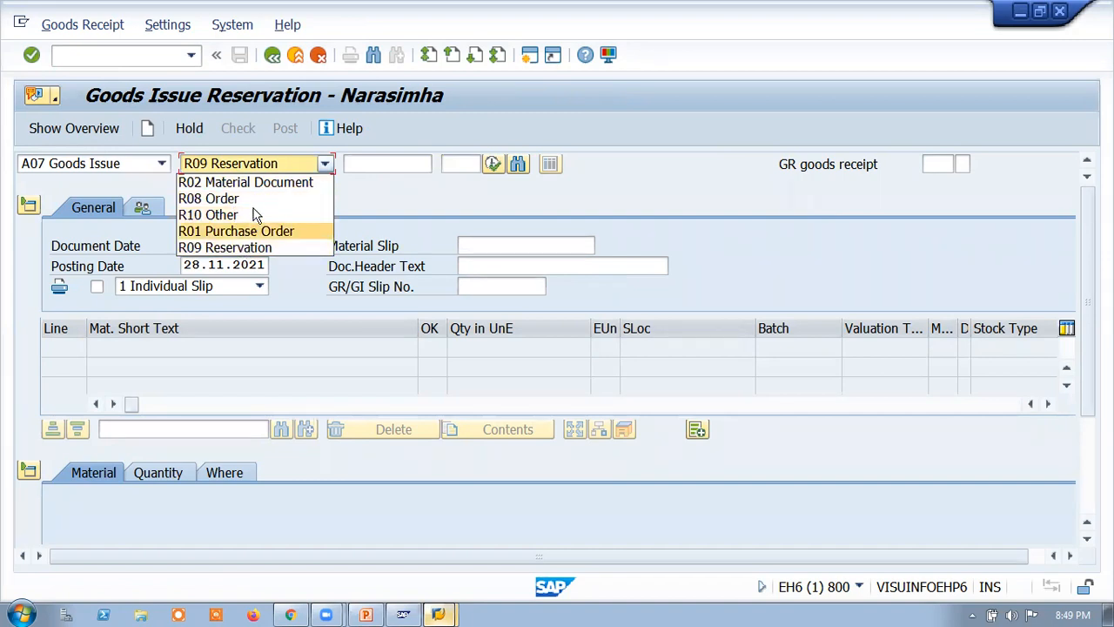
pyautogui.click(263, 184)
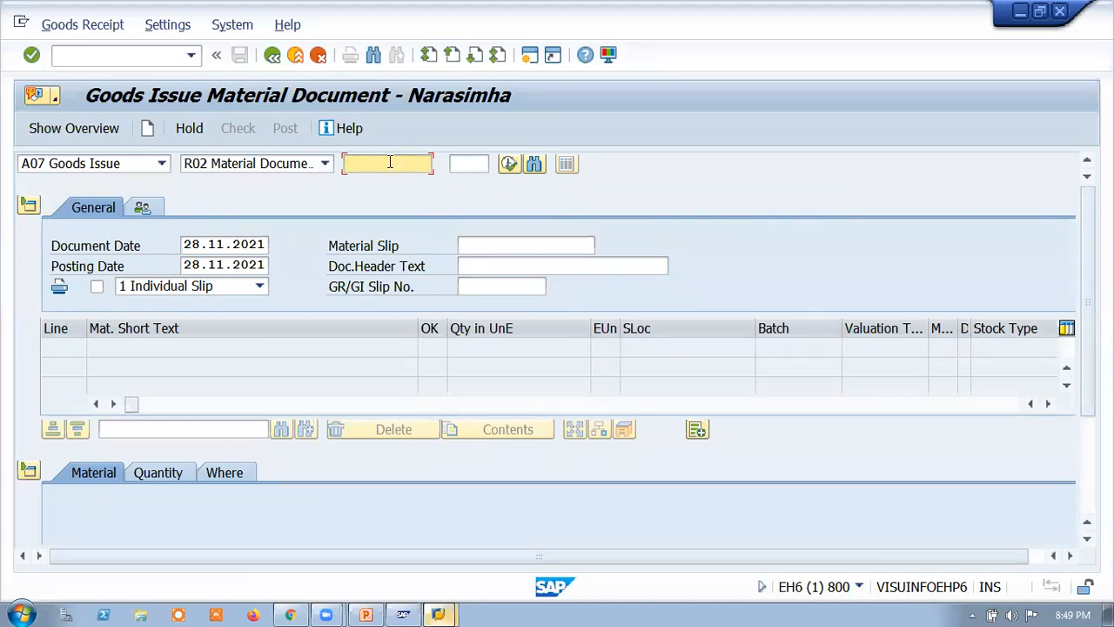
pyautogui.press('BackSpace')
pyautogui.click(268, 167)
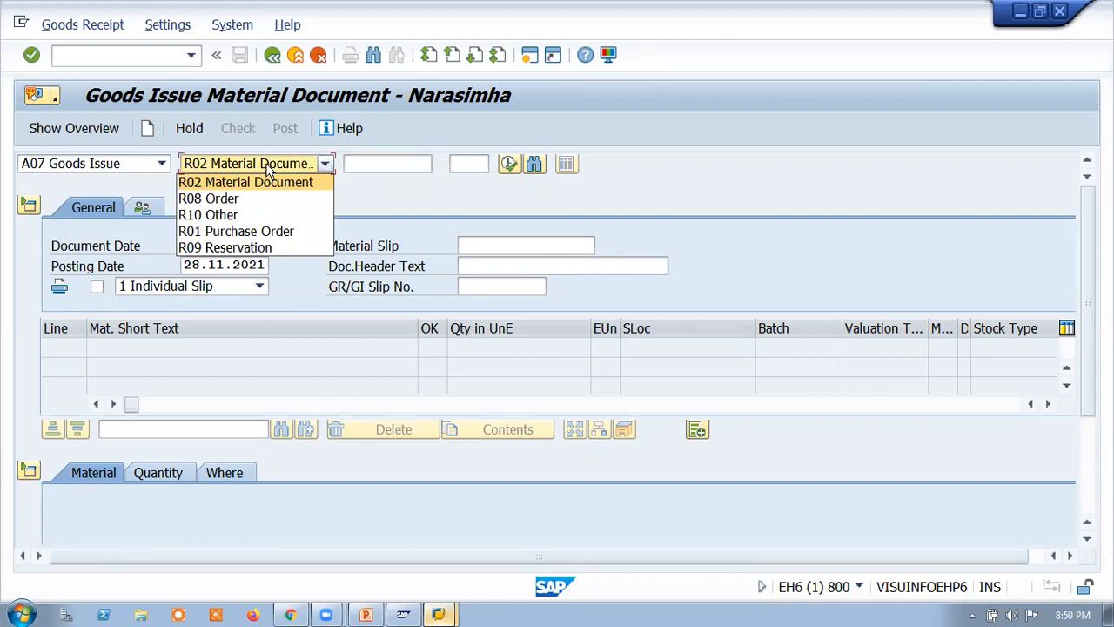
pyautogui.click(219, 200)
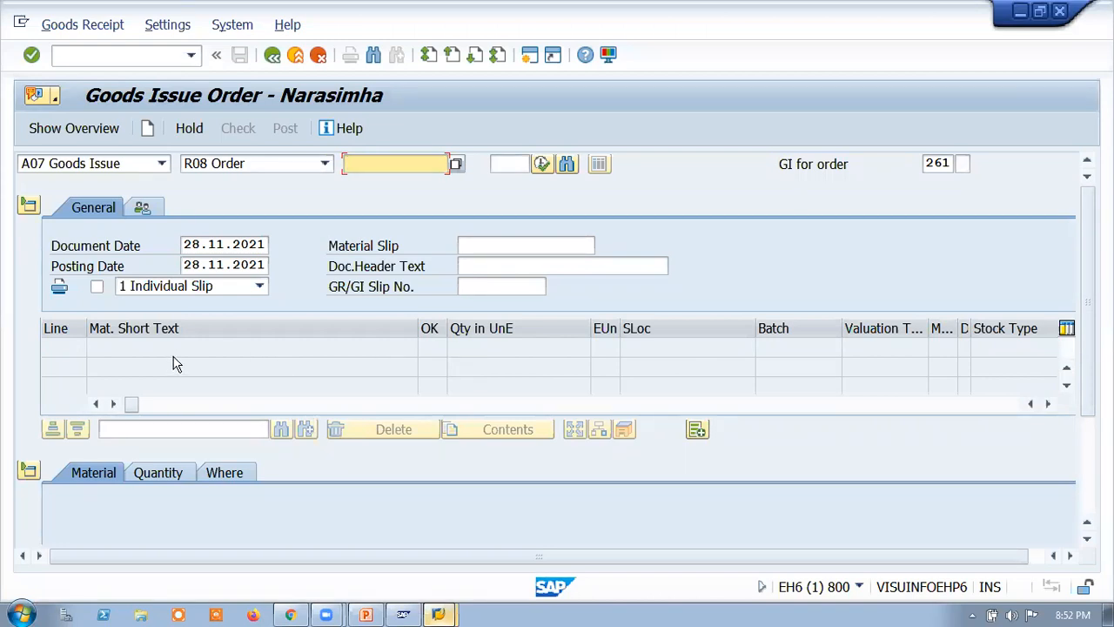
pyautogui.click(267, 158)
pyautogui.click(261, 215)
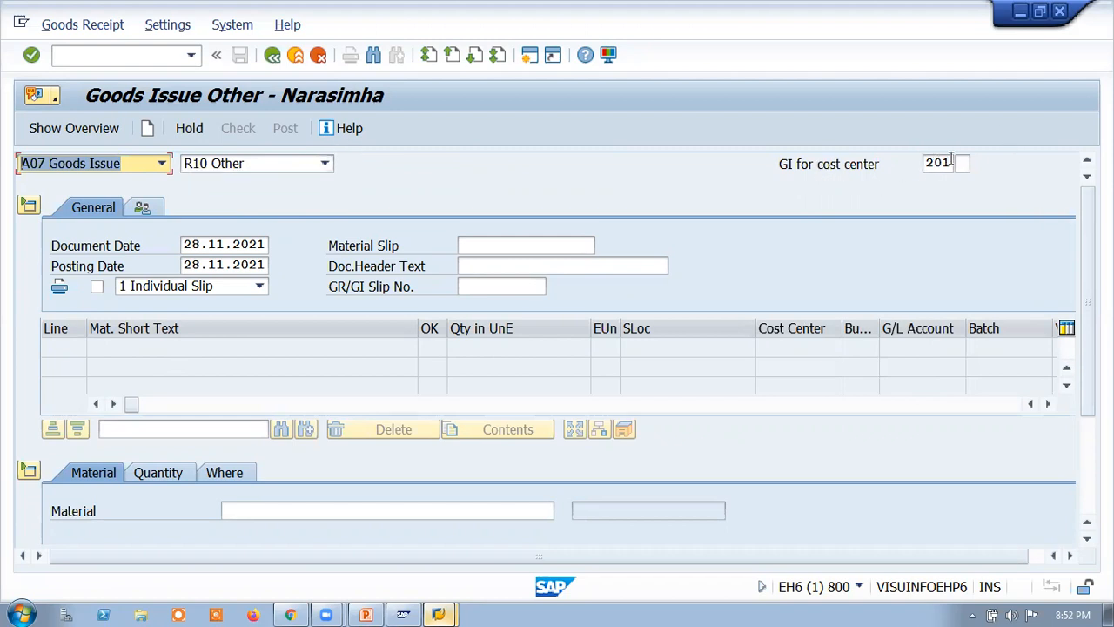
# Browse the possible movement types for the goods issue, from goods receipt through consumption entries, and close the list without choosing one
pyautogui.click(925, 163)
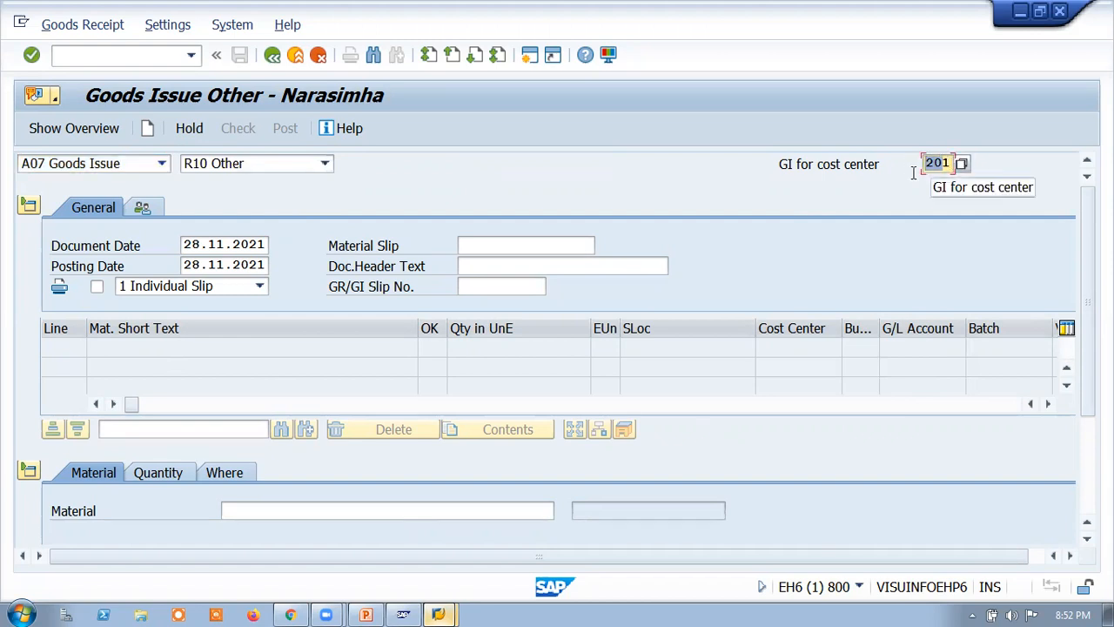
pyautogui.click(962, 164)
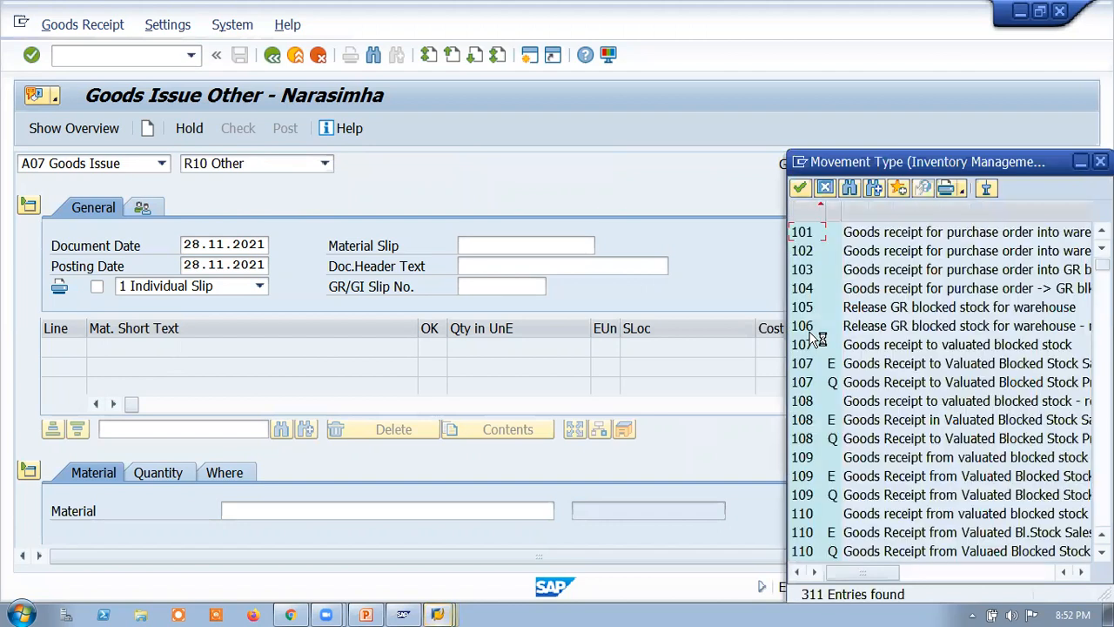
pyautogui.scroll(-15, 816, 335)
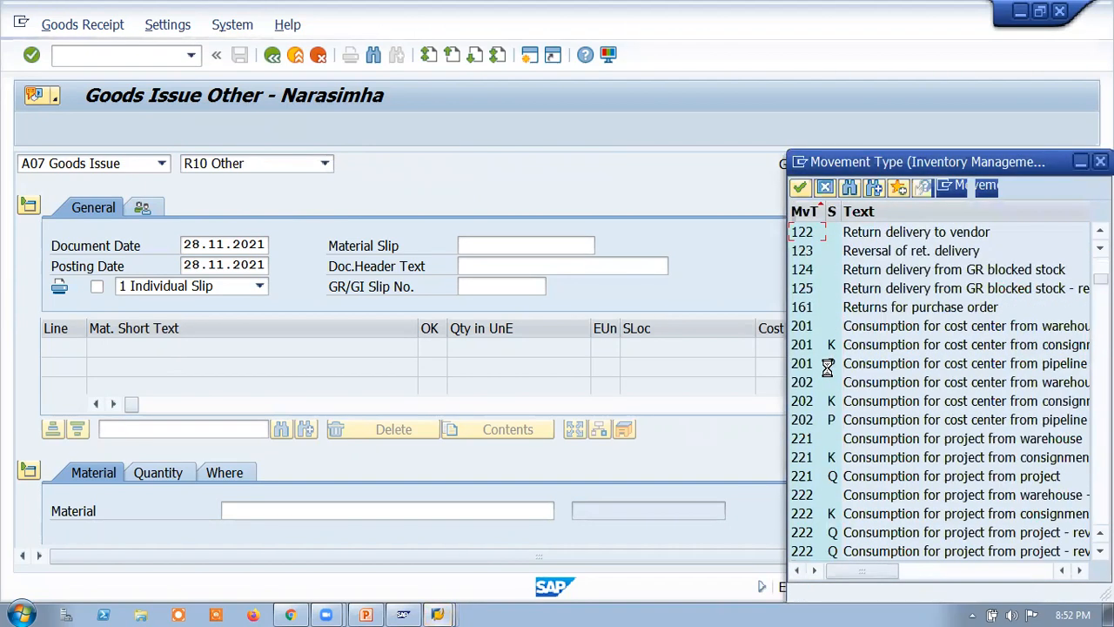
pyautogui.scroll(-1, 870, 331)
pyautogui.scroll(6, 896, 340)
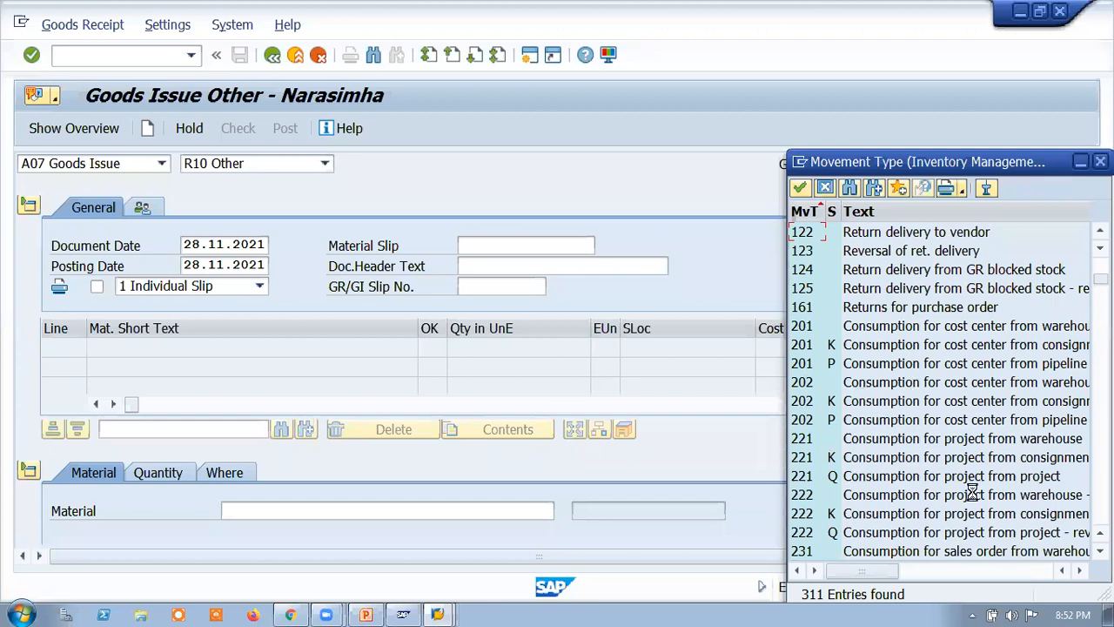
pyautogui.click(1100, 162)
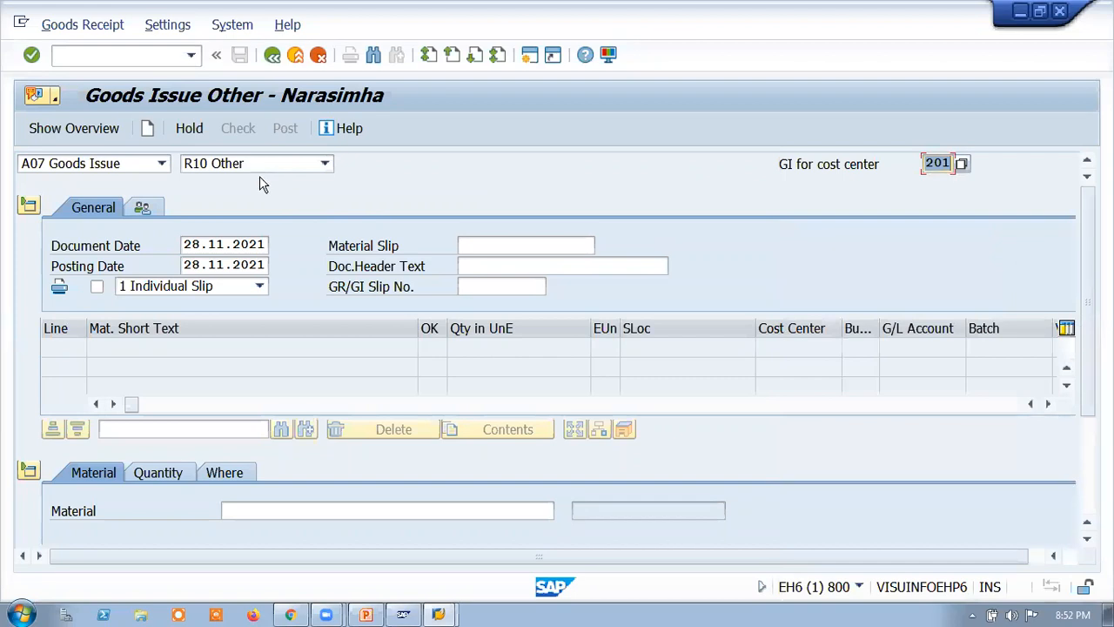
# Switch to the Procurement Cycle presentation in PowerPoint, review the inventory management terms slide, and return to the SAP session
pyautogui.click(243, 163)
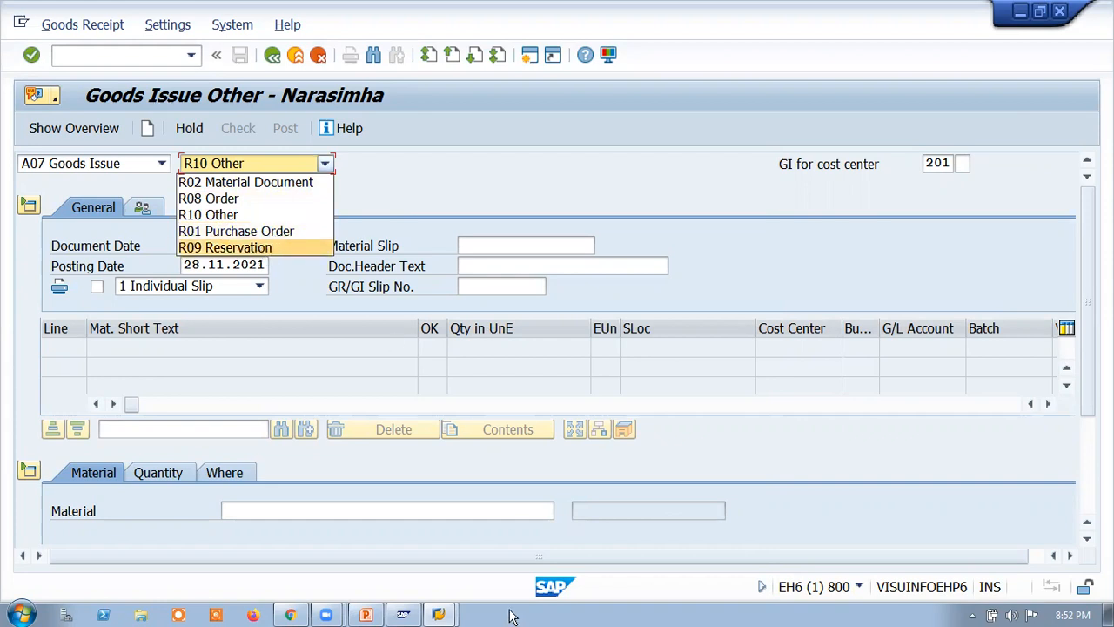
pyautogui.moveTo(439, 613)
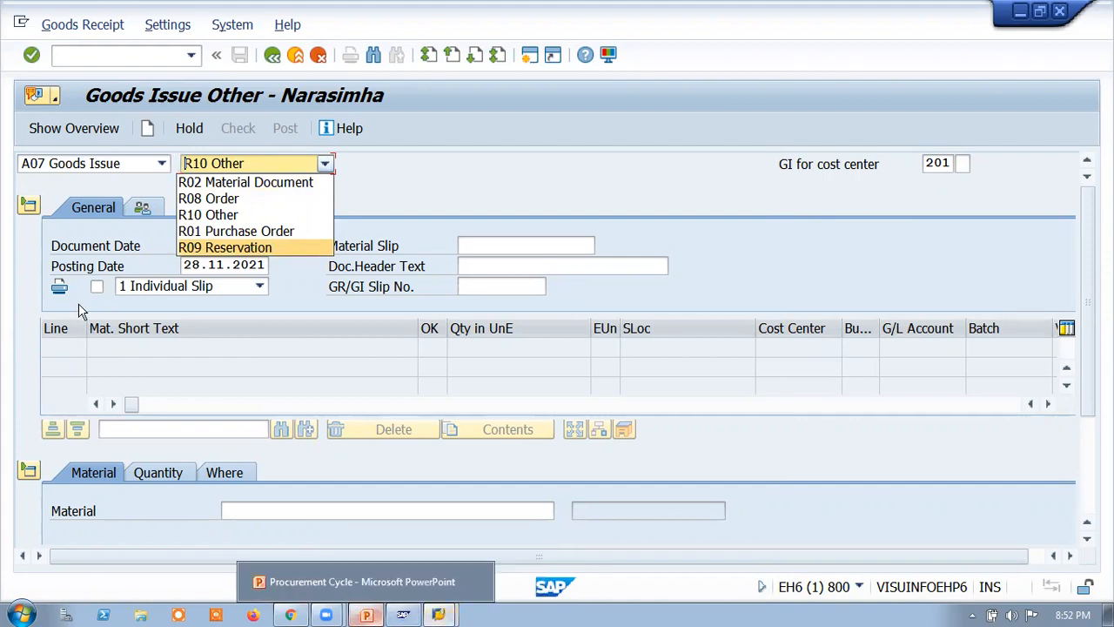
pyautogui.click(366, 614)
pyautogui.scroll(2, 636, 348)
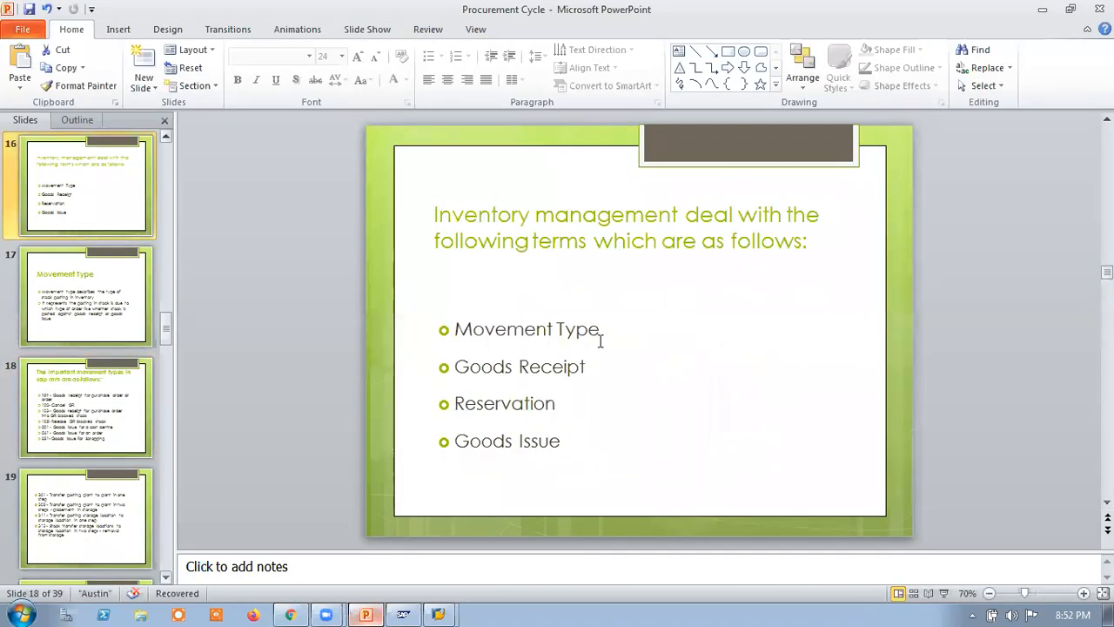
pyautogui.click(562, 403)
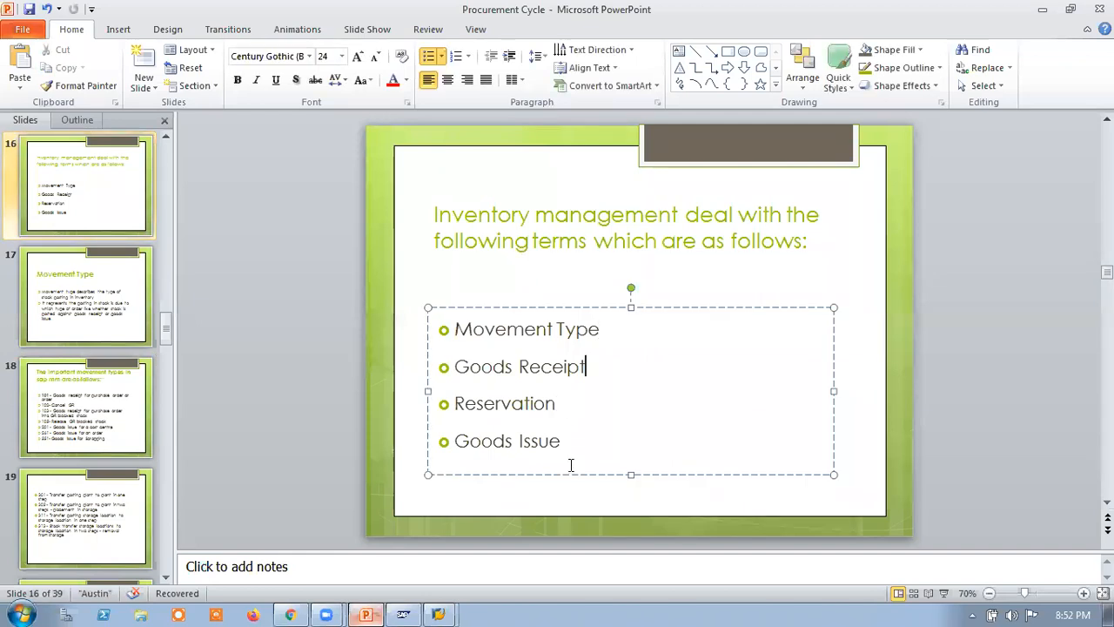
pyautogui.click(564, 442)
pyautogui.click(369, 615)
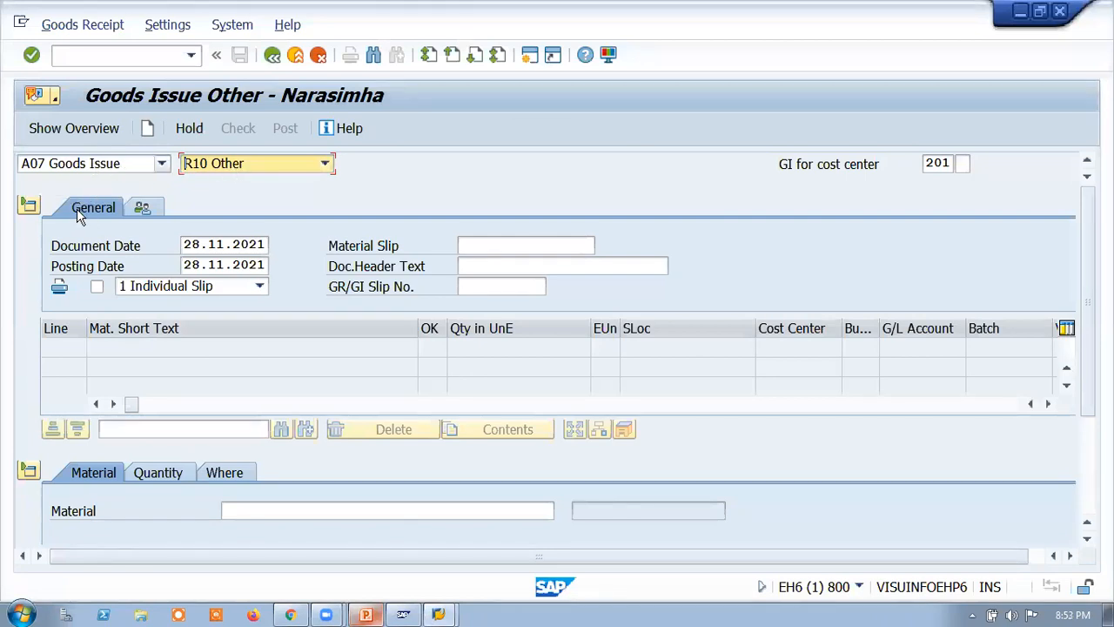
# Change the MIGO action to A01 Goods Receipt and review the other available actions without choosing one
pyautogui.click(95, 163)
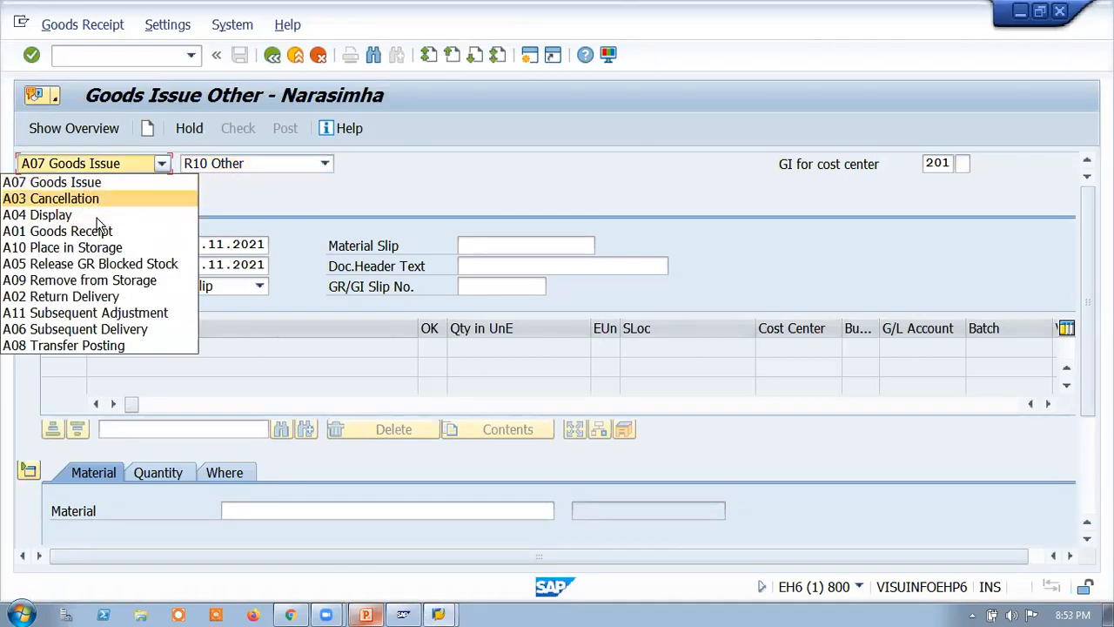
pyautogui.press('Return')
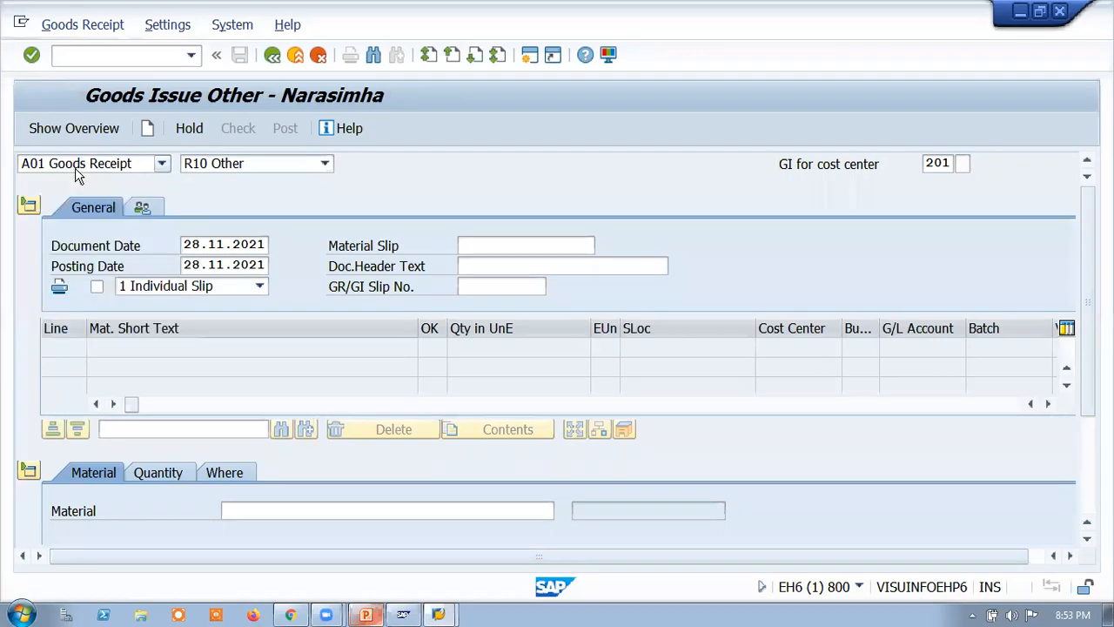
pyautogui.click(80, 164)
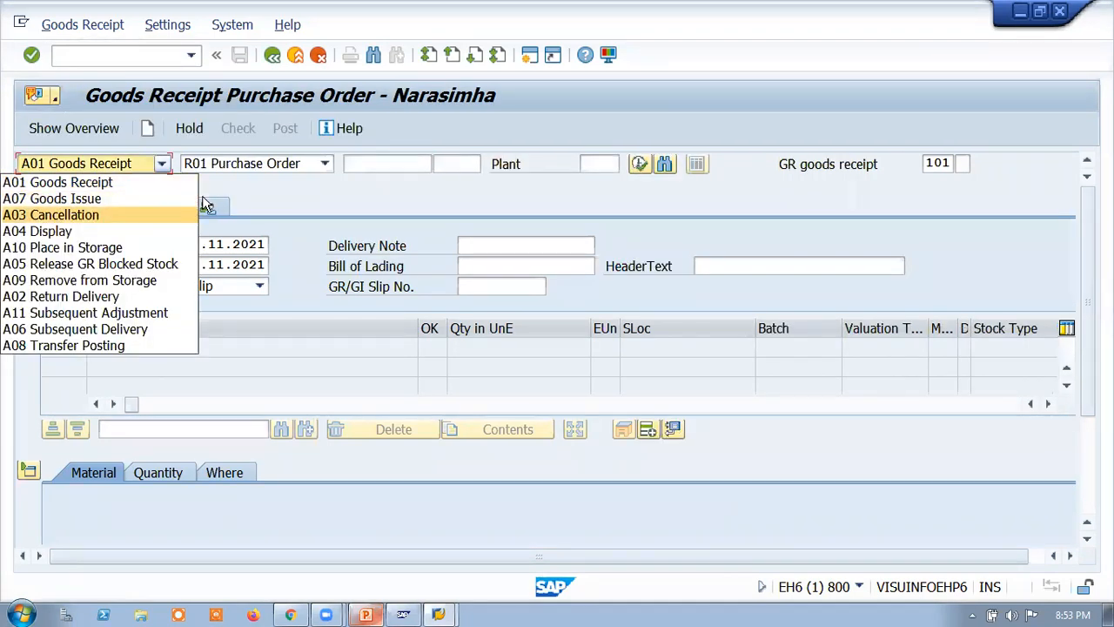
pyautogui.click(268, 193)
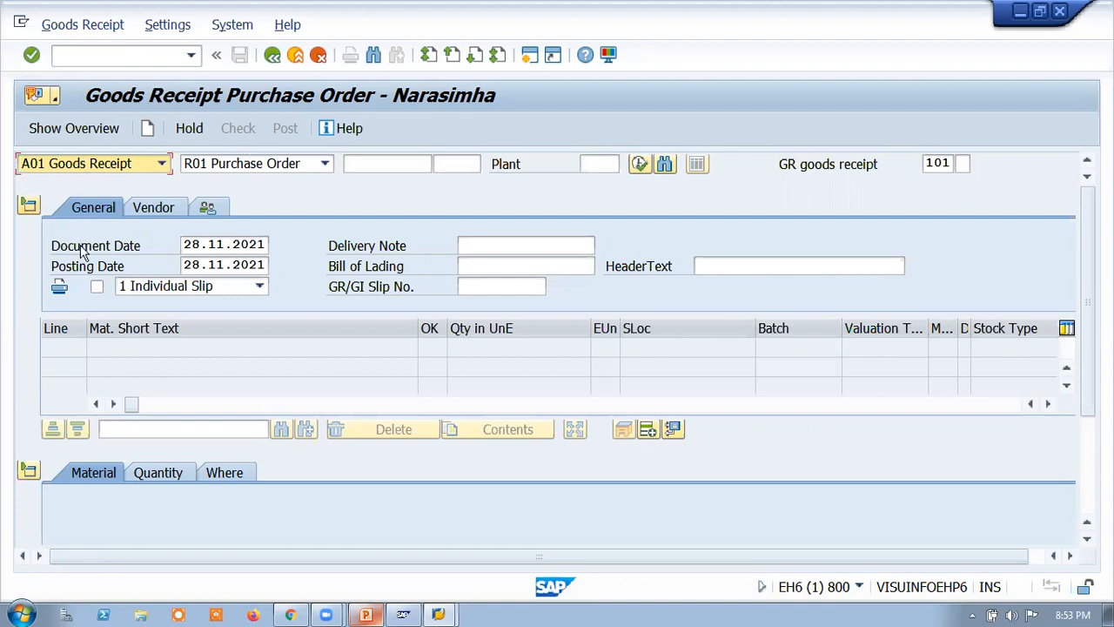
# Leave the goods receipt screen, reopen the MIGO transaction, and review its available goods movement actions
pyautogui.click(162, 163)
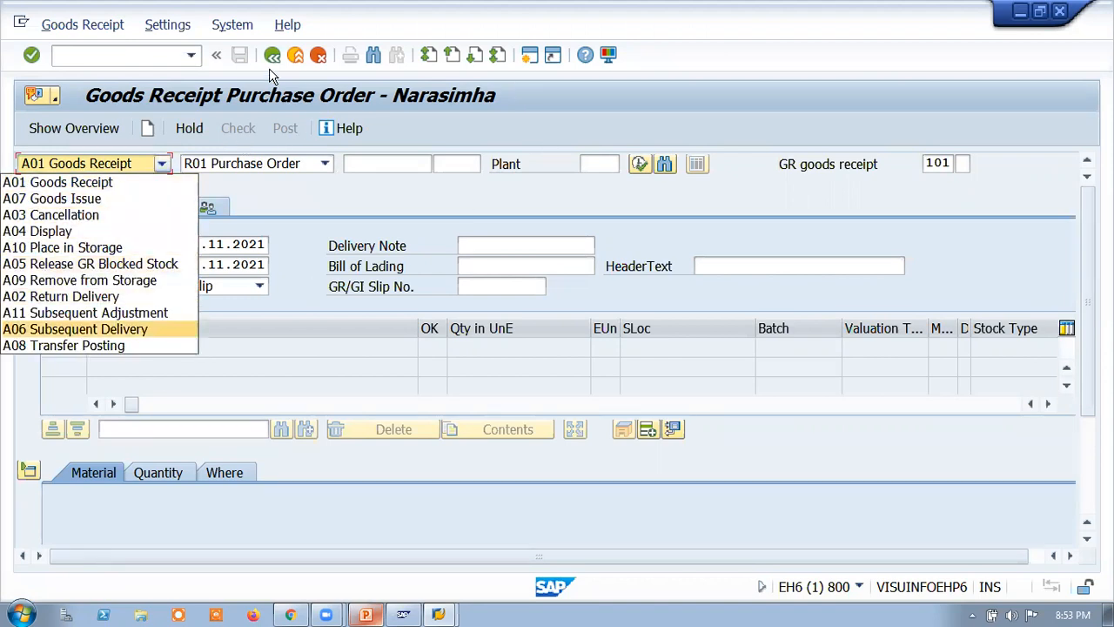
pyautogui.click(271, 65)
pyautogui.click(271, 55)
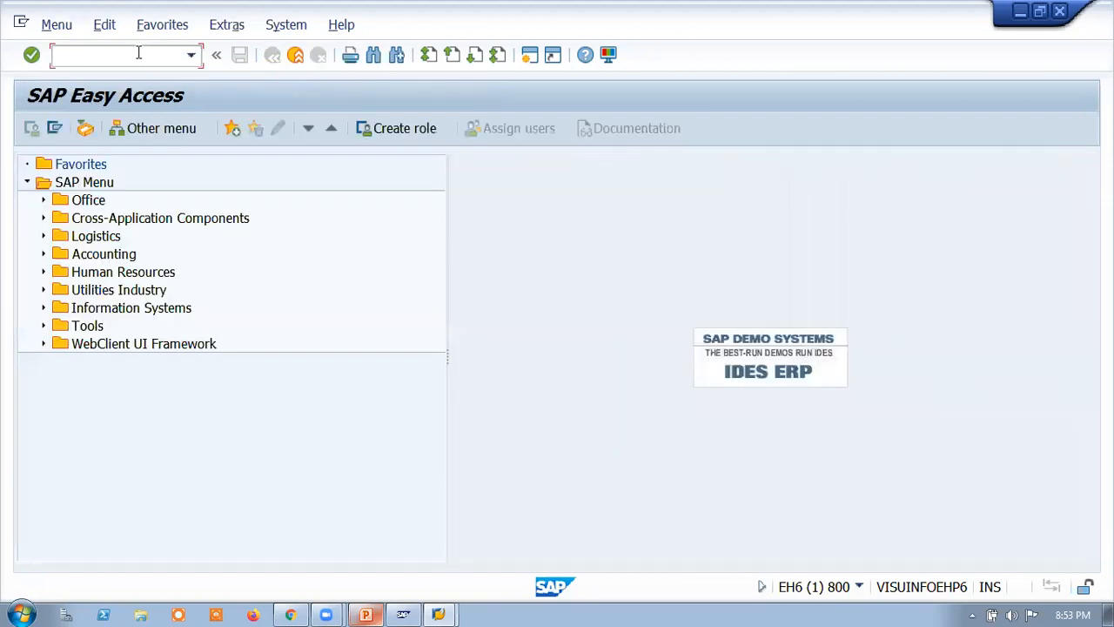
pyautogui.write('migo')
pyautogui.press('Return')
pyautogui.click(161, 164)
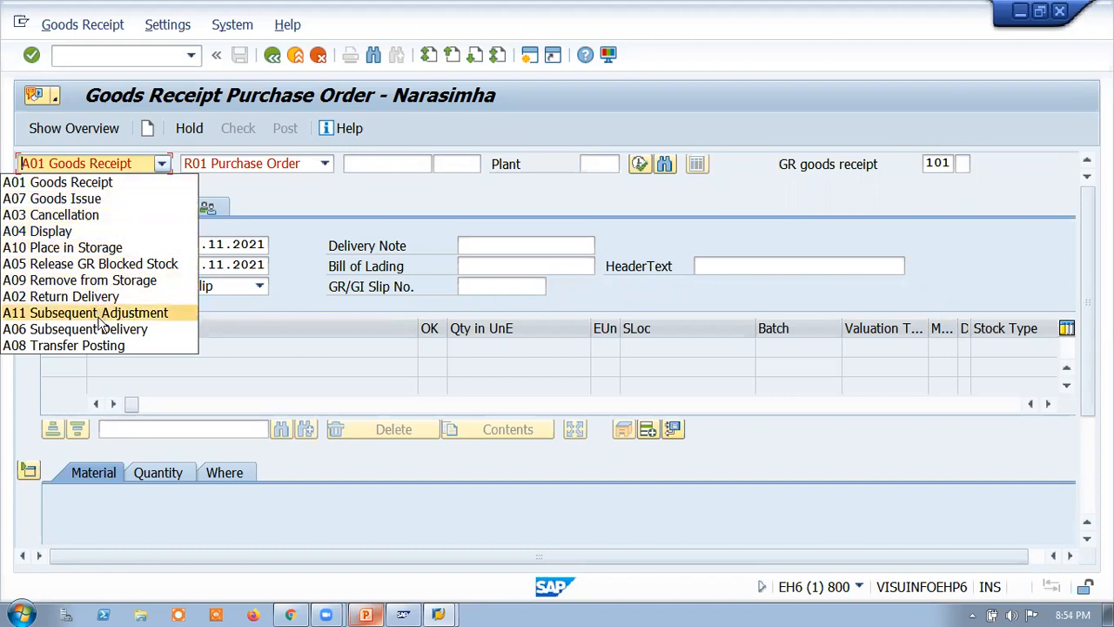
# Exit MIGO without choosing an action and start transaction MB21 to create a reservation
pyautogui.click(224, 72)
pyautogui.press('F3')
pyautogui.click(104, 55)
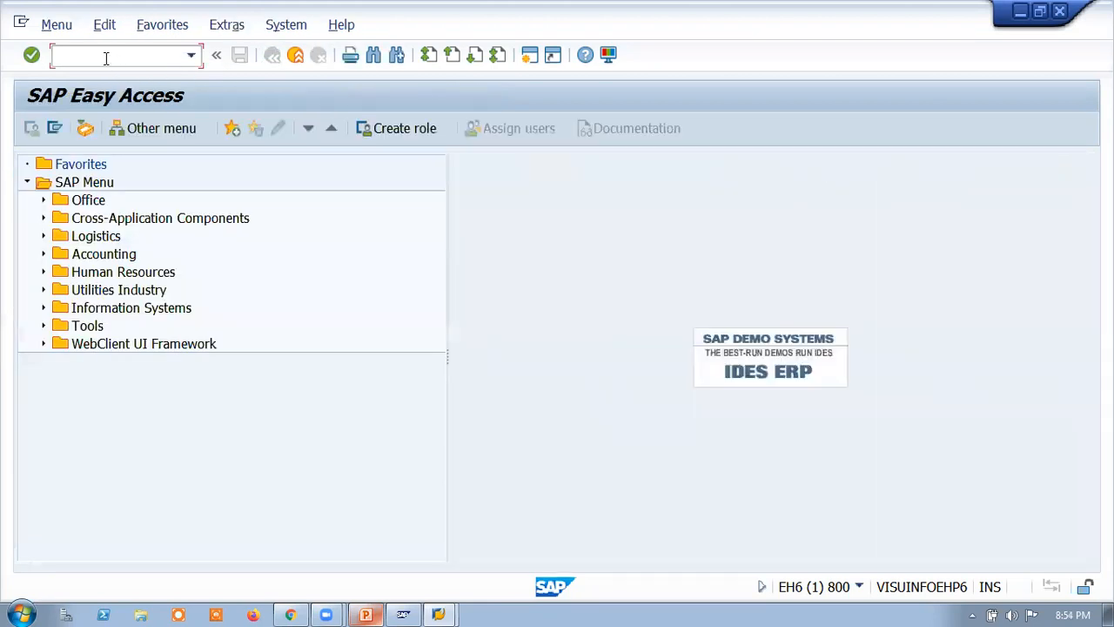
pyautogui.write('mb21')
pyautogui.press('Return')
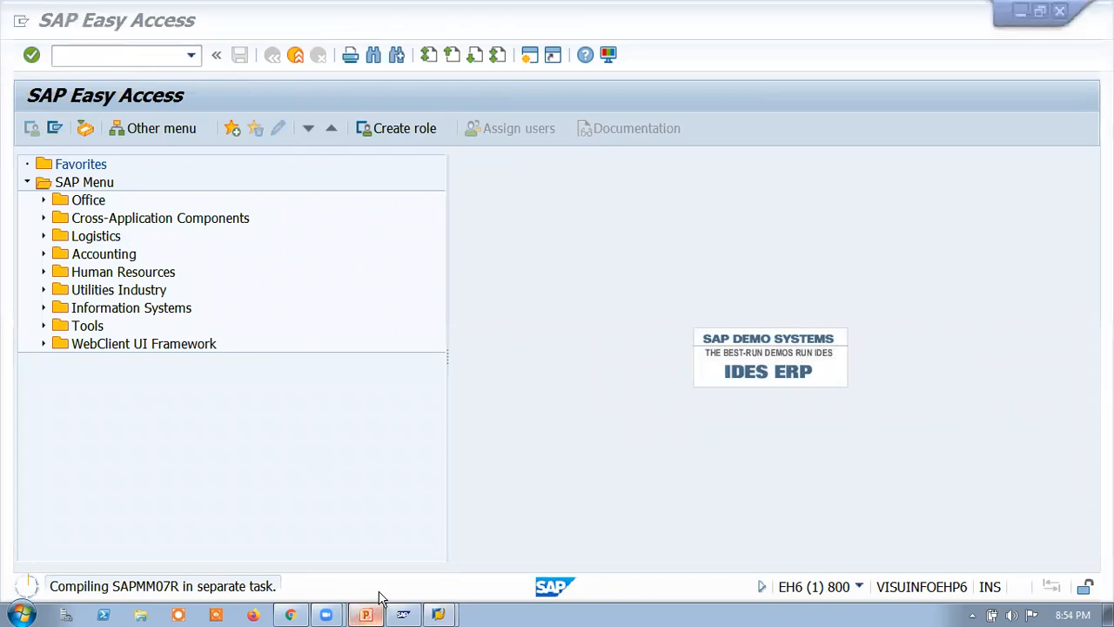
# Switch to the PowerPoint presentation and review the movement types slide and the Creation of Goods Receipt slide with its MIGO transaction code
pyautogui.click(363, 615)
pyautogui.click(80, 426)
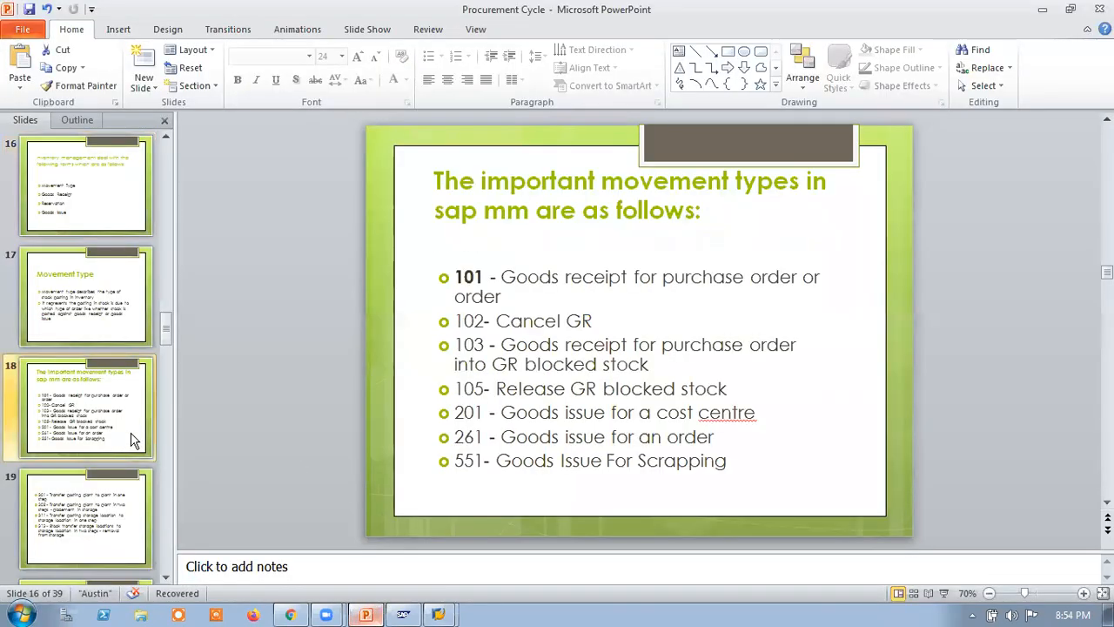
pyautogui.scroll(-2, 132, 440)
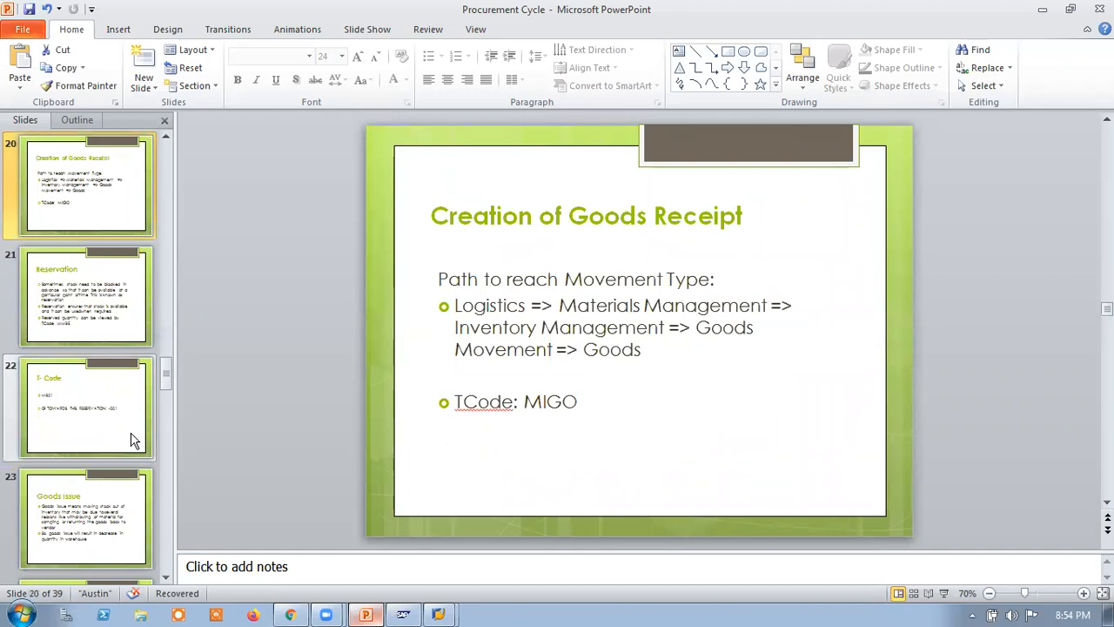
pyautogui.press('Down')
pyautogui.press('Up')
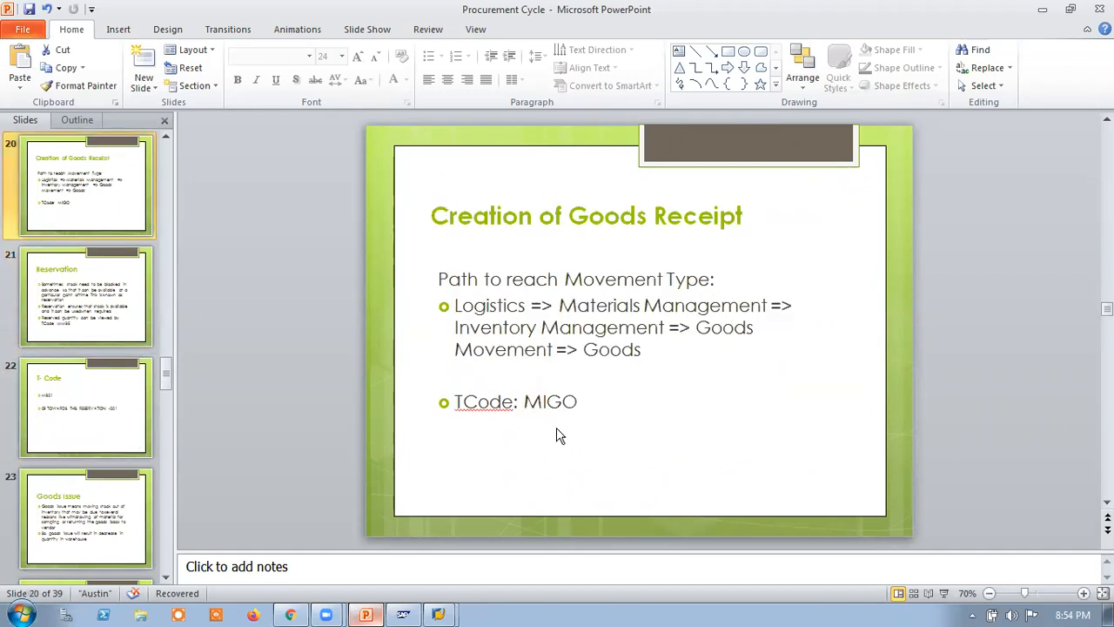
pyautogui.click(574, 402)
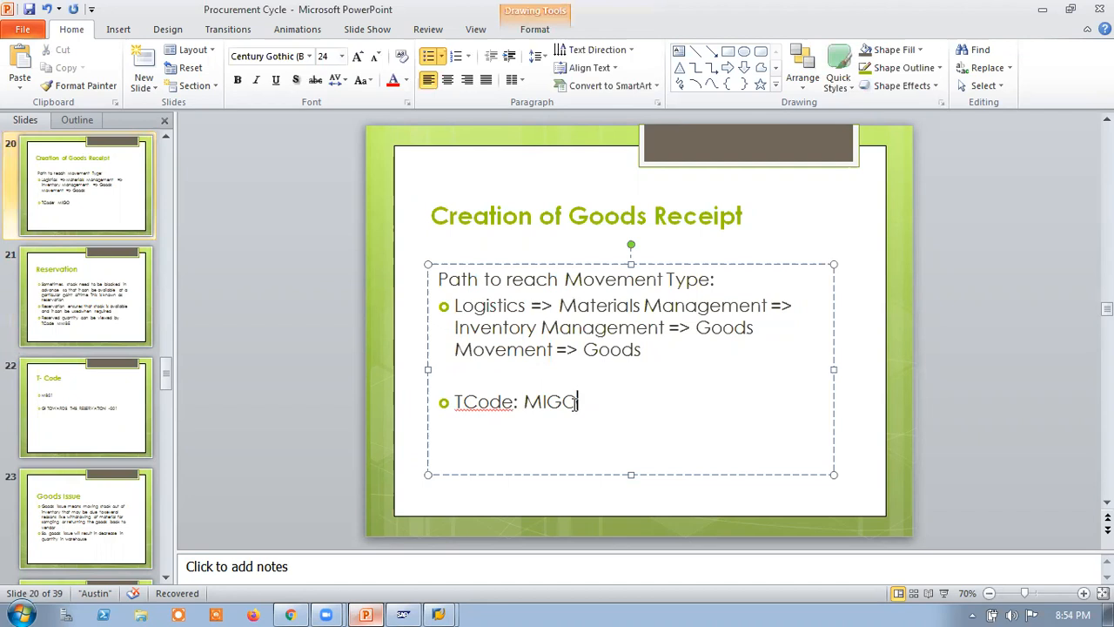
pyautogui.click(544, 512)
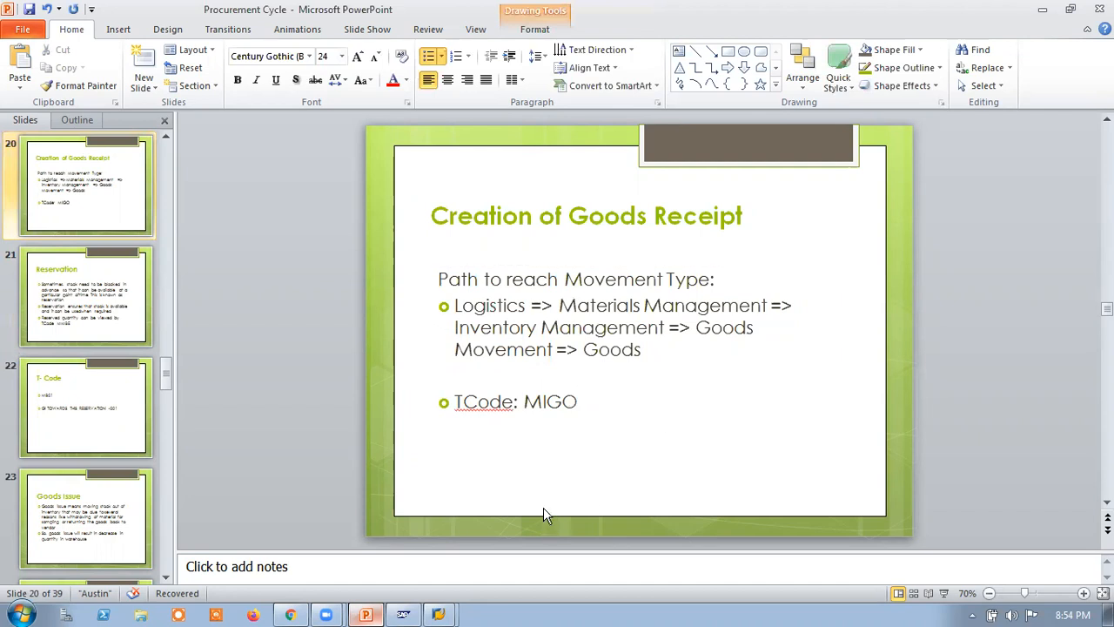
# Review the Reservation and T-Code slides, highlighting MB21 and movement type 201, and minimize PowerPoint to return to the SAP session
pyautogui.scroll(-1, 543, 513)
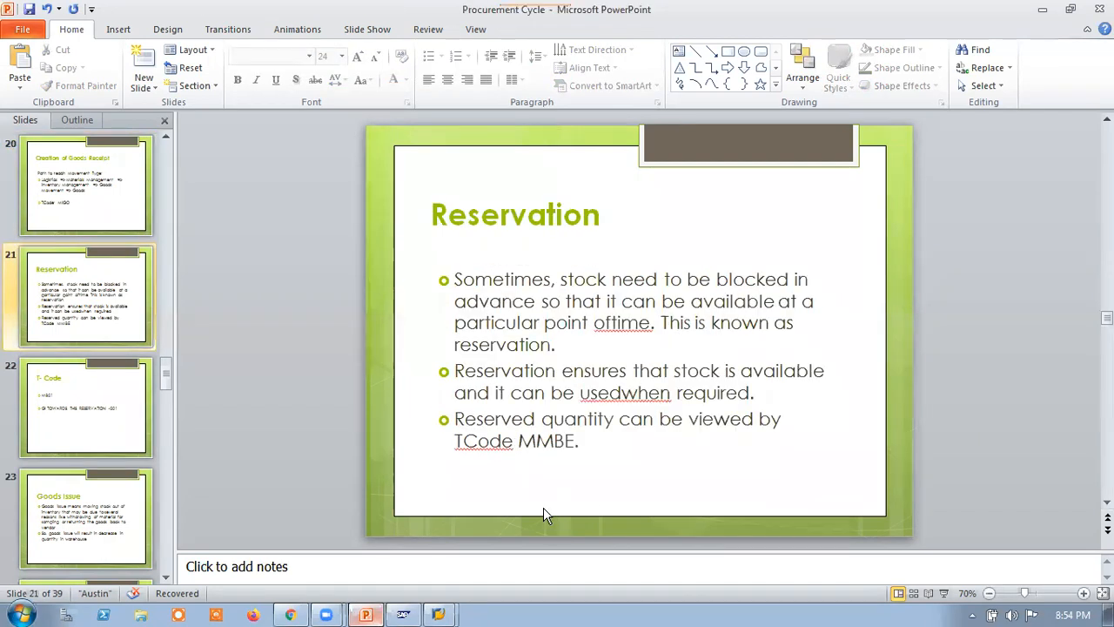
pyautogui.scroll(-1, 543, 513)
pyautogui.click(503, 278)
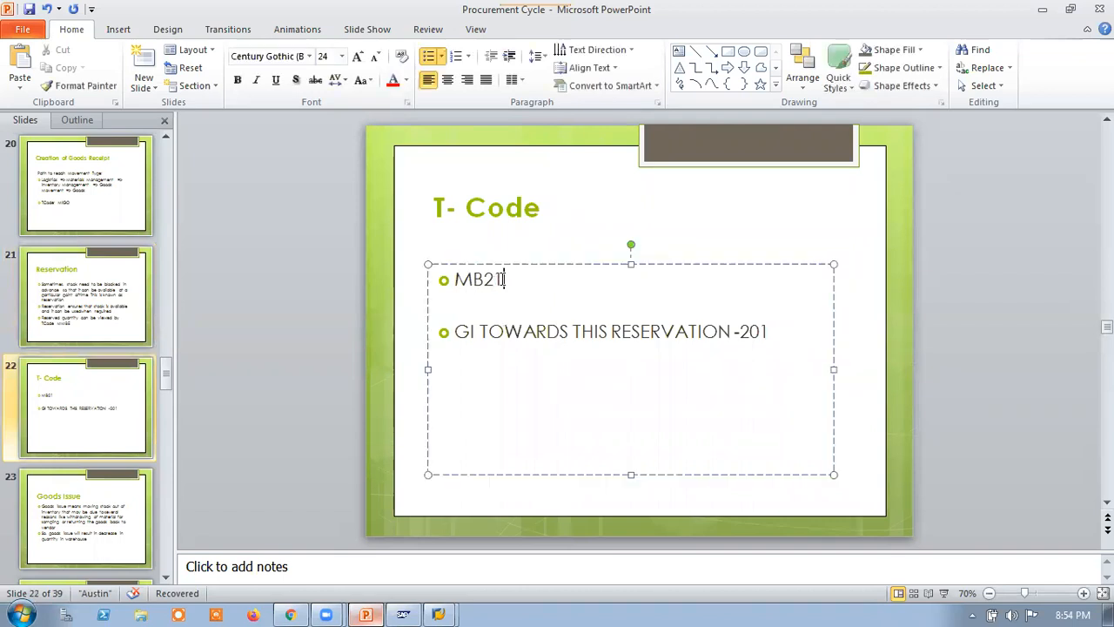
pyautogui.moveTo(503, 278); pyautogui.dragTo(457, 279)
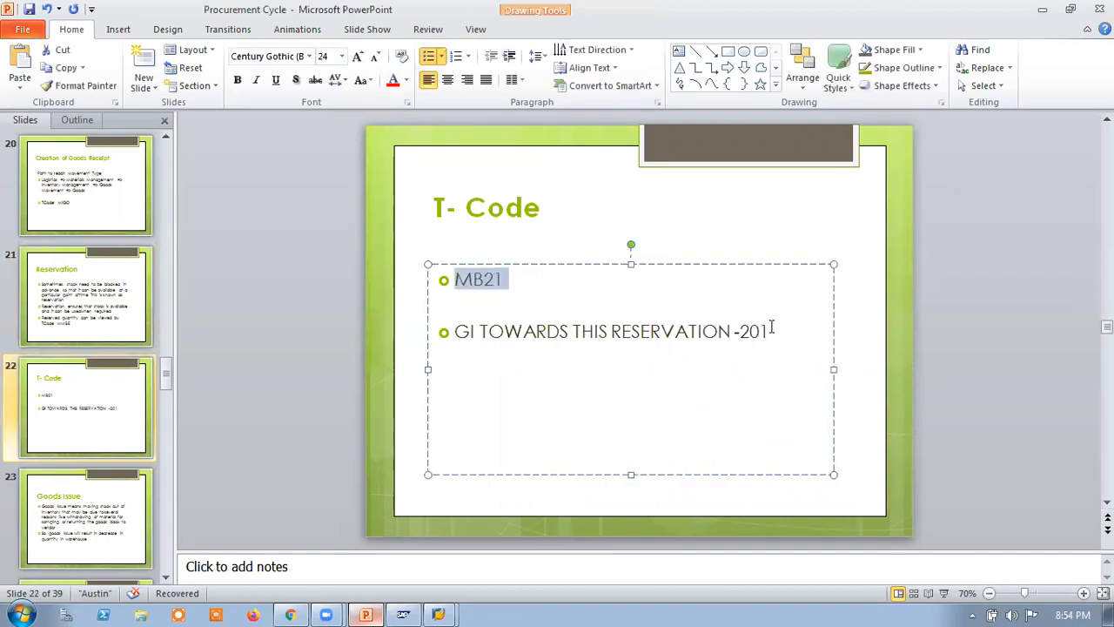
pyautogui.moveTo(772, 331); pyautogui.dragTo(736, 330)
pyautogui.click(870, 379)
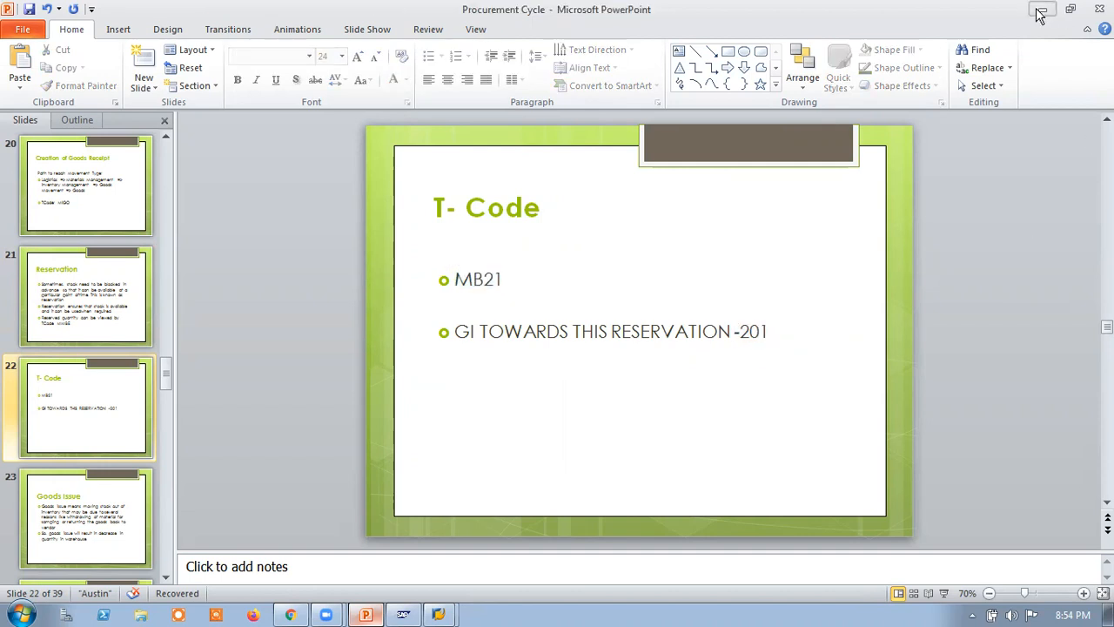
pyautogui.click(1042, 8)
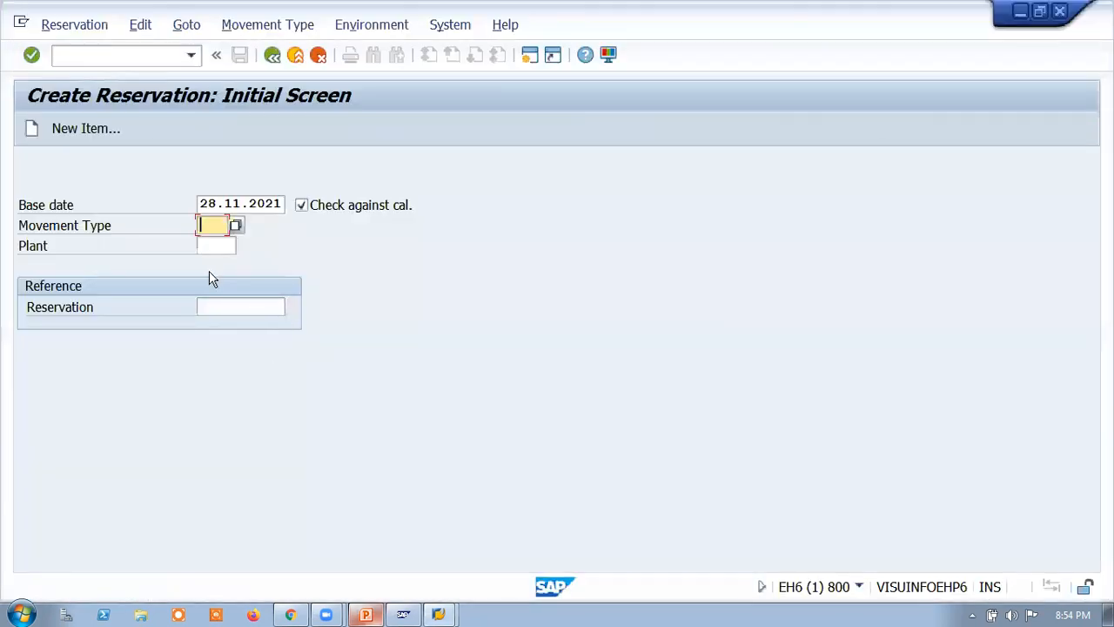
# Start the reservation in MB21 with movement type 201, consumption for cost center from warehouse, chosen from the available entries
pyautogui.click(276, 59)
pyautogui.write('mb21')
pyautogui.press('Return')
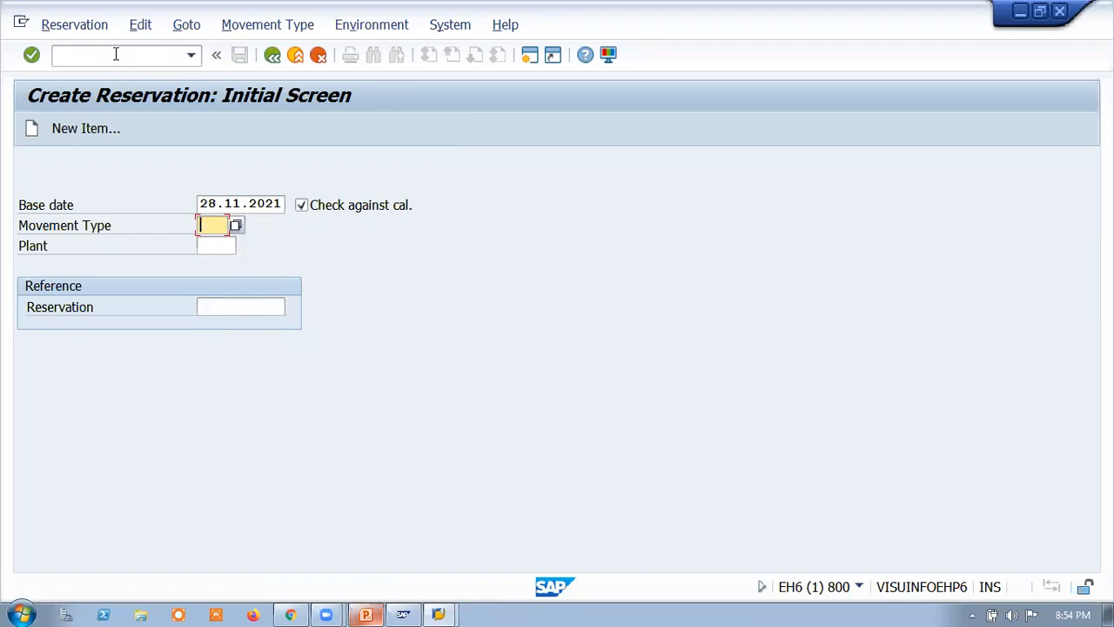
pyautogui.click(235, 203)
pyautogui.click(210, 227)
pyautogui.click(235, 226)
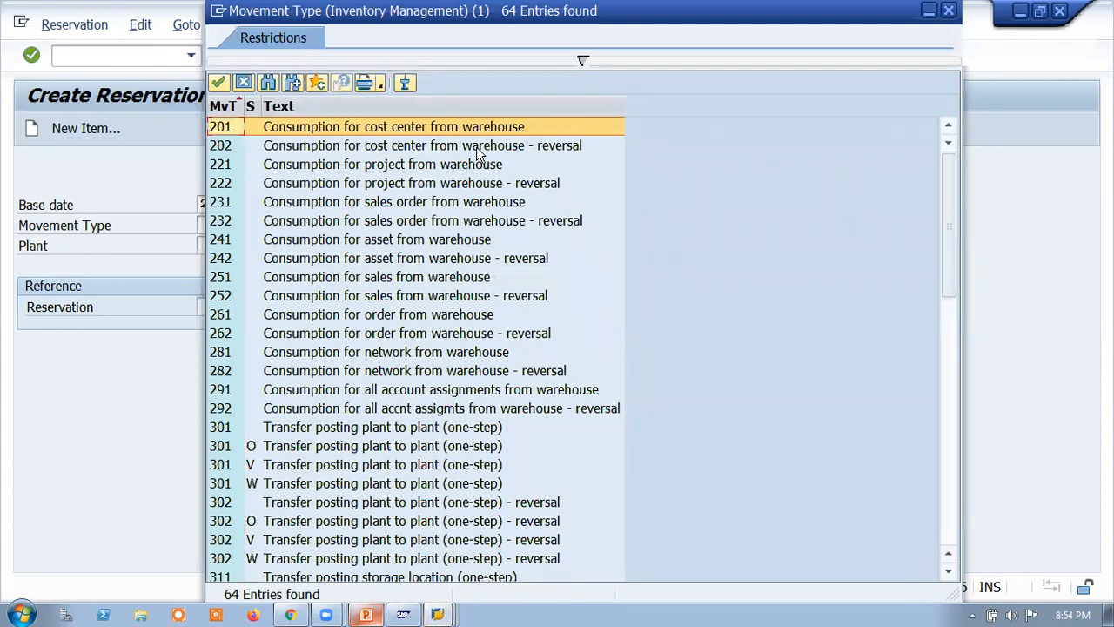
pyautogui.doubleClick(234, 127)
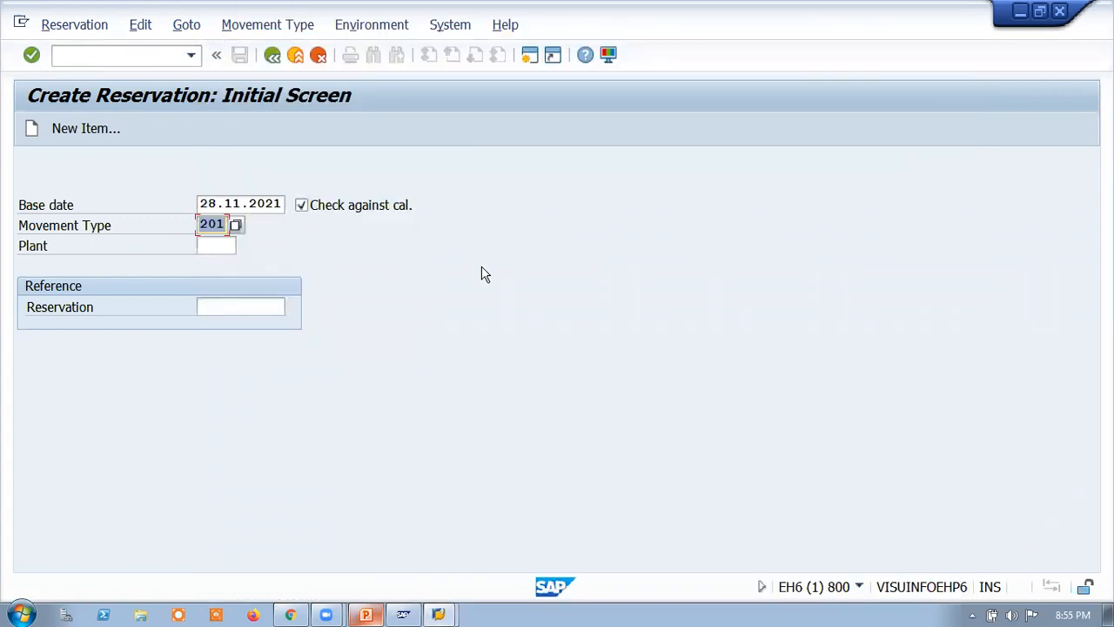
# Enter plant TAH1 and open a new reservation item, leaving its account assignment and the transaction without saving
pyautogui.click(221, 247)
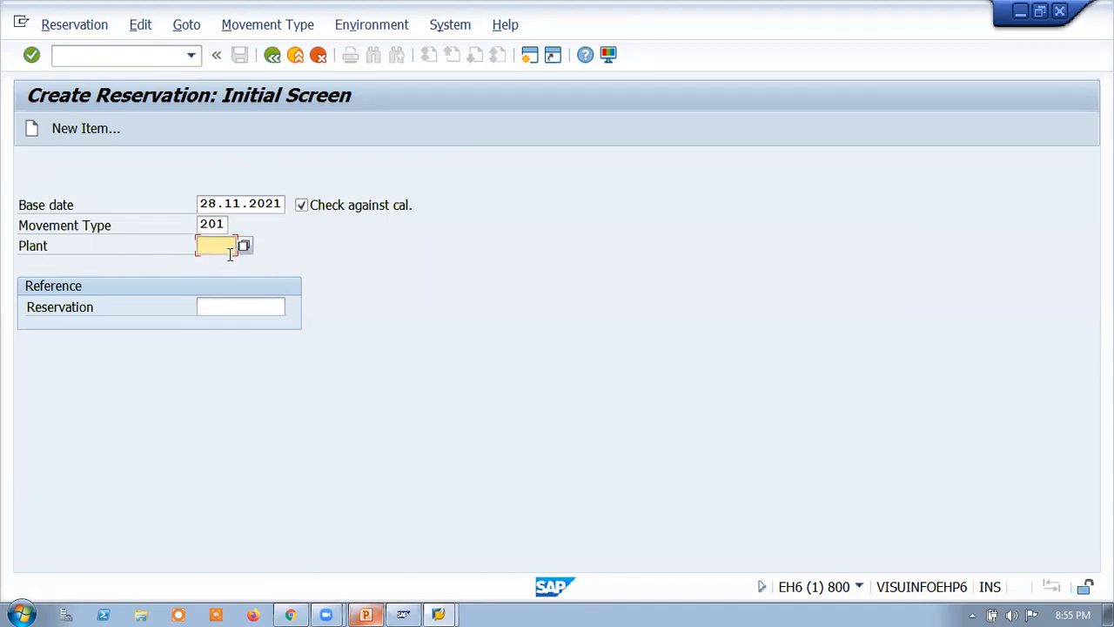
pyautogui.write('tah1')
pyautogui.click(68, 131)
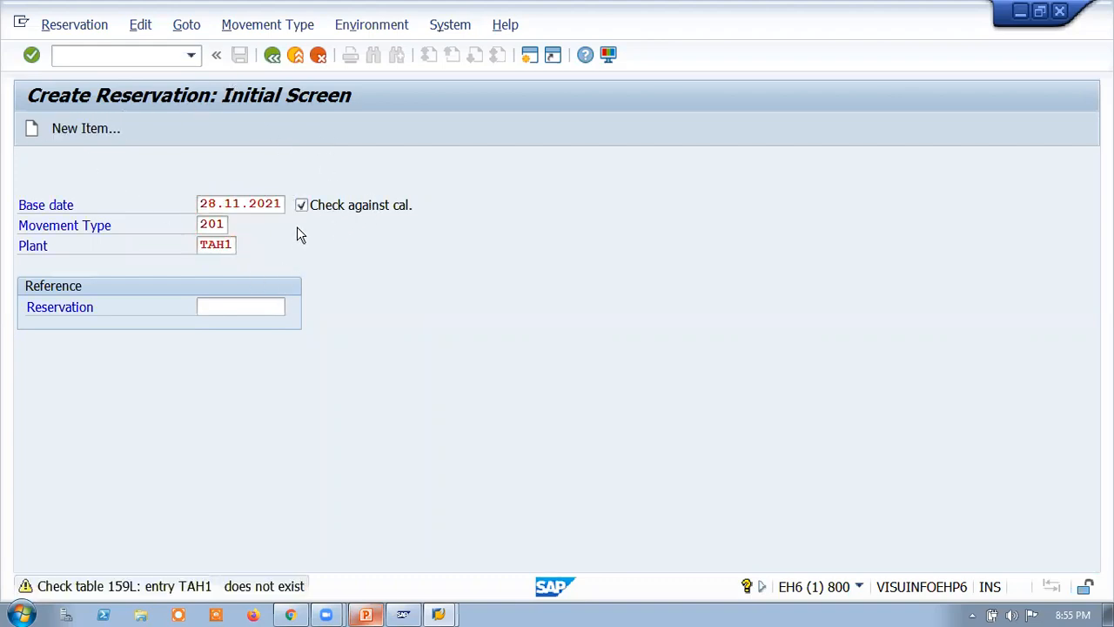
pyautogui.press('Return')
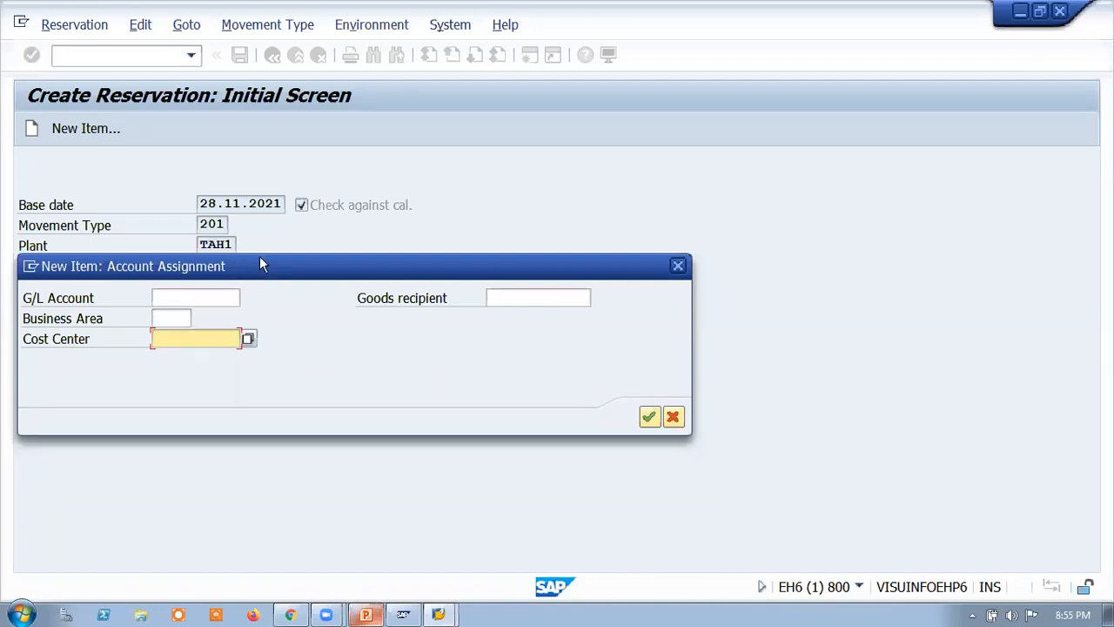
pyautogui.click(681, 266)
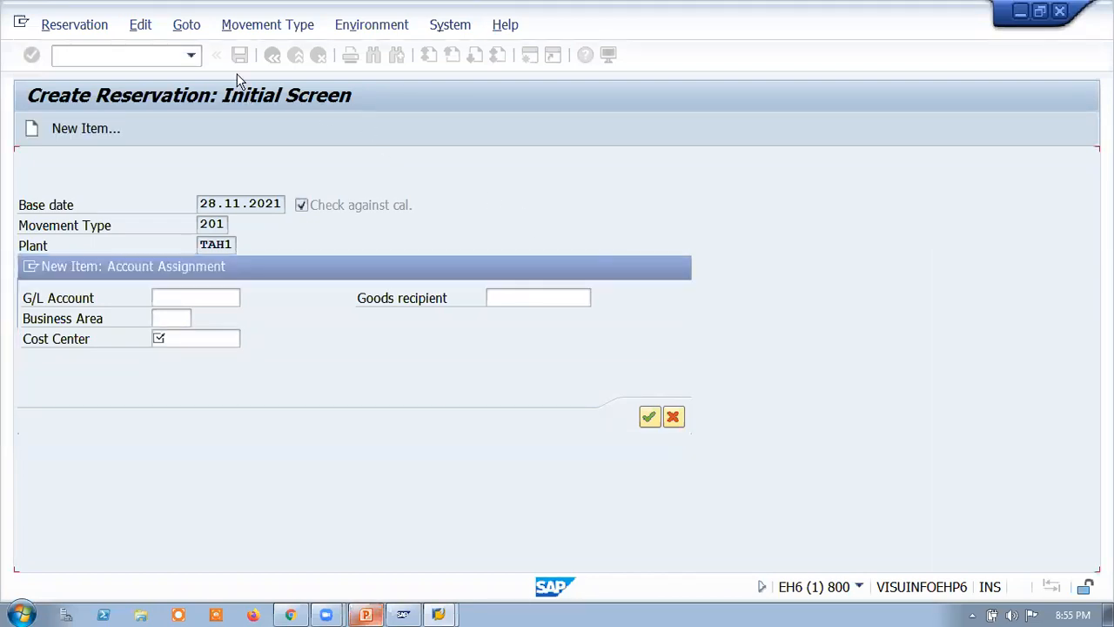
pyautogui.click(272, 55)
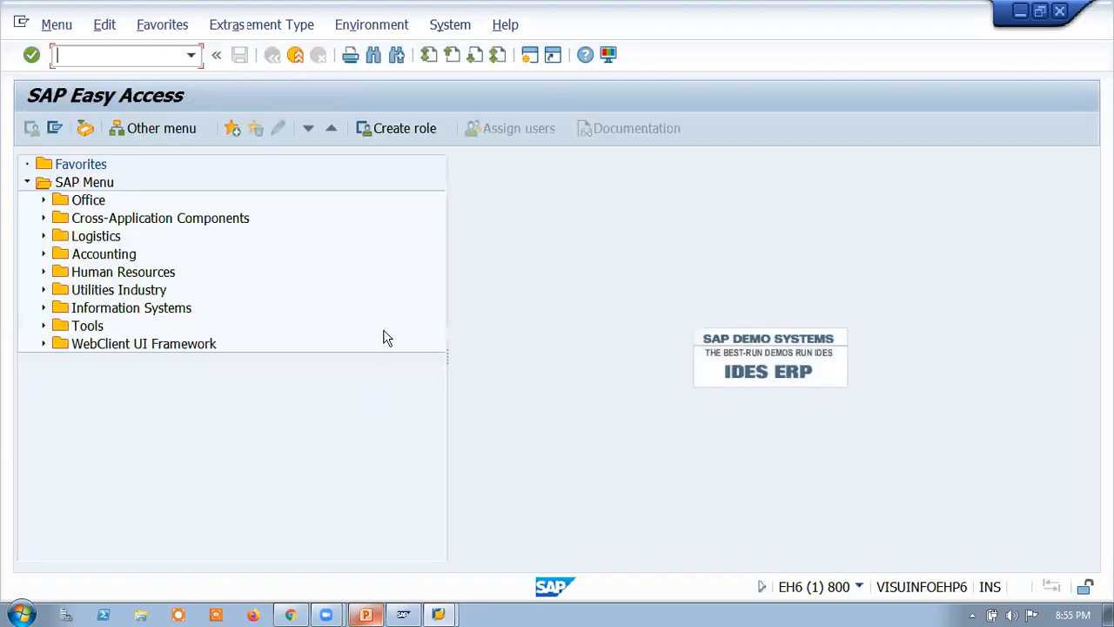
# Switch to the PowerPoint presentation and review the transfer posting and important movement types slides in slide show view
pyautogui.click(370, 614)
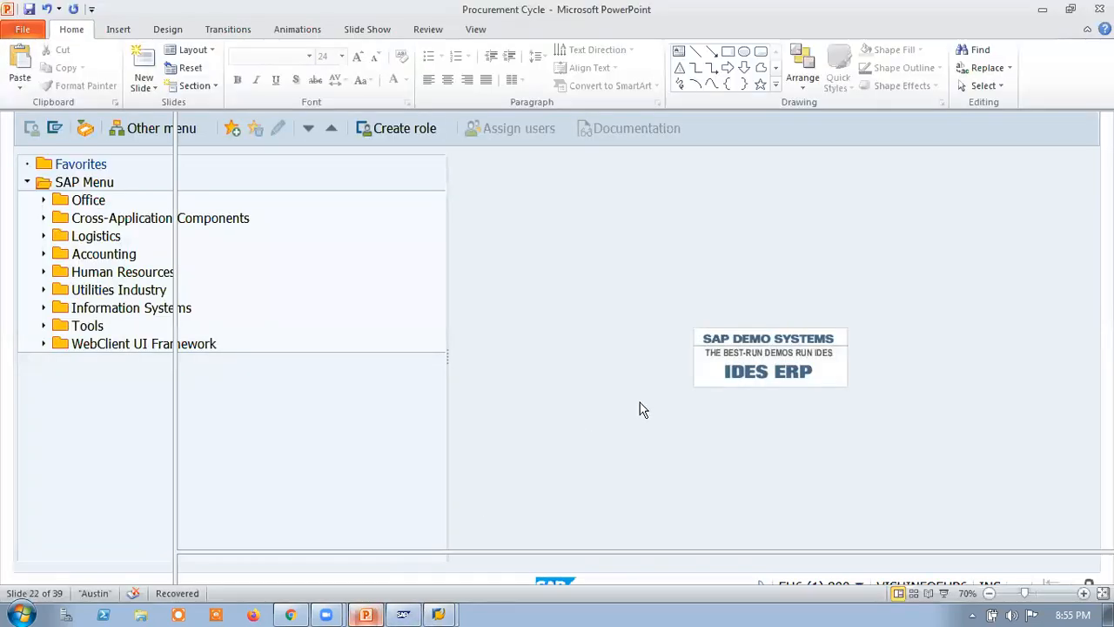
pyautogui.click(57, 179)
pyautogui.scroll(2, 78, 261)
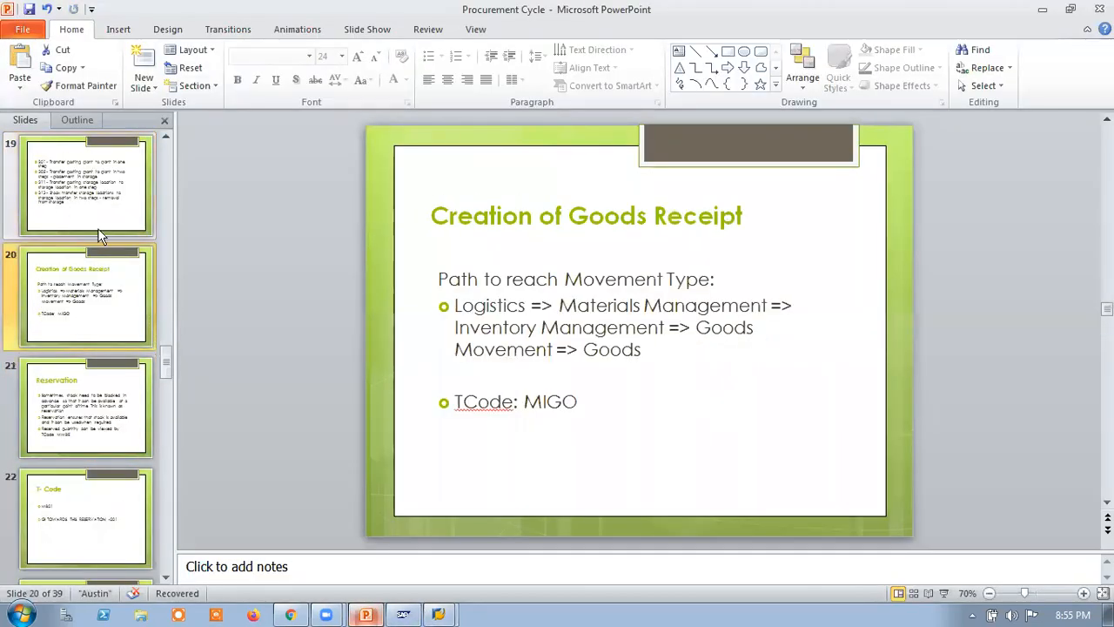
pyautogui.click(74, 294)
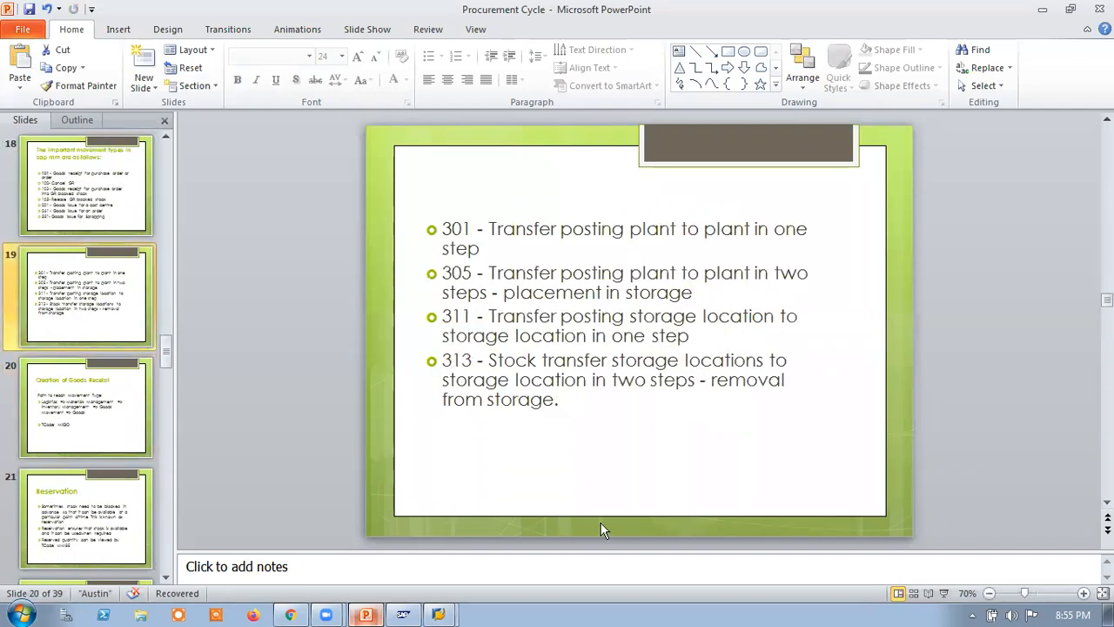
pyautogui.click(943, 593)
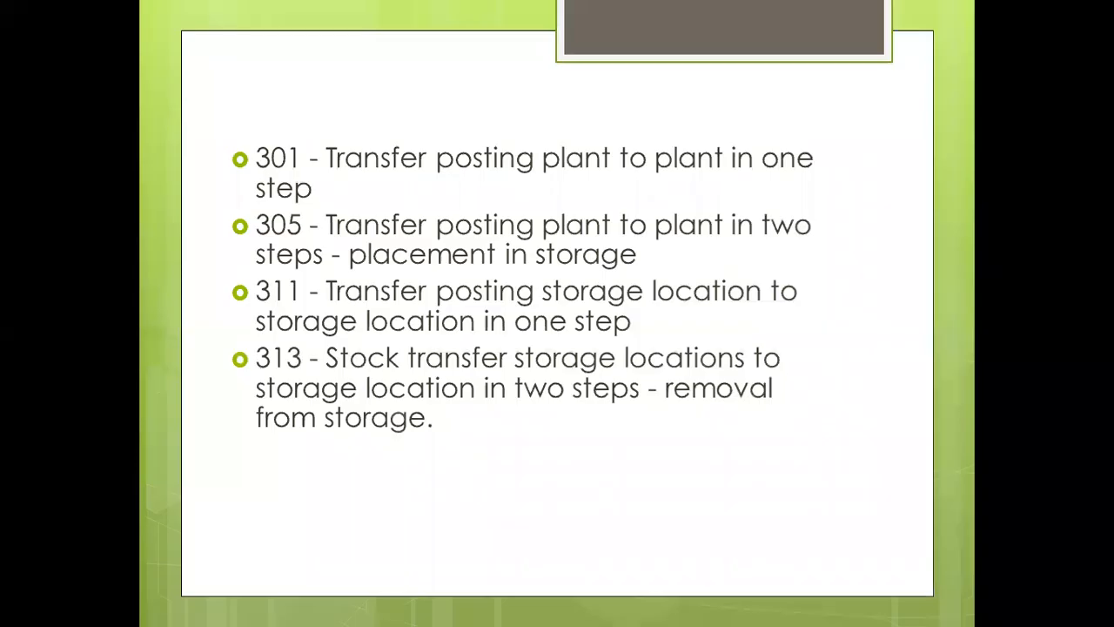
pyautogui.press('Left')
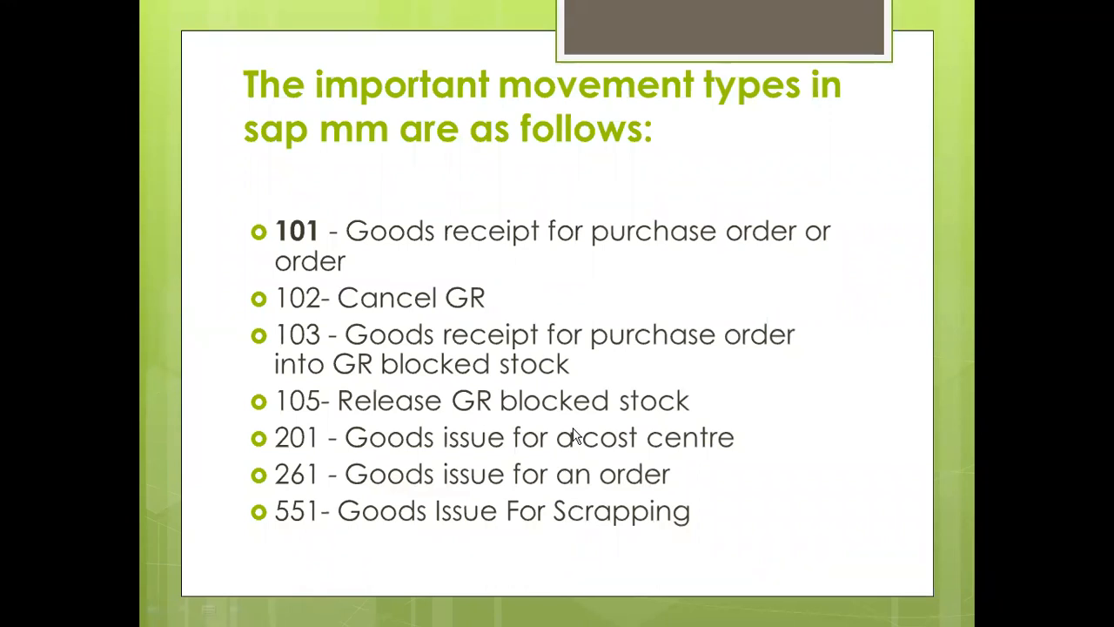
pyautogui.press('Escape')
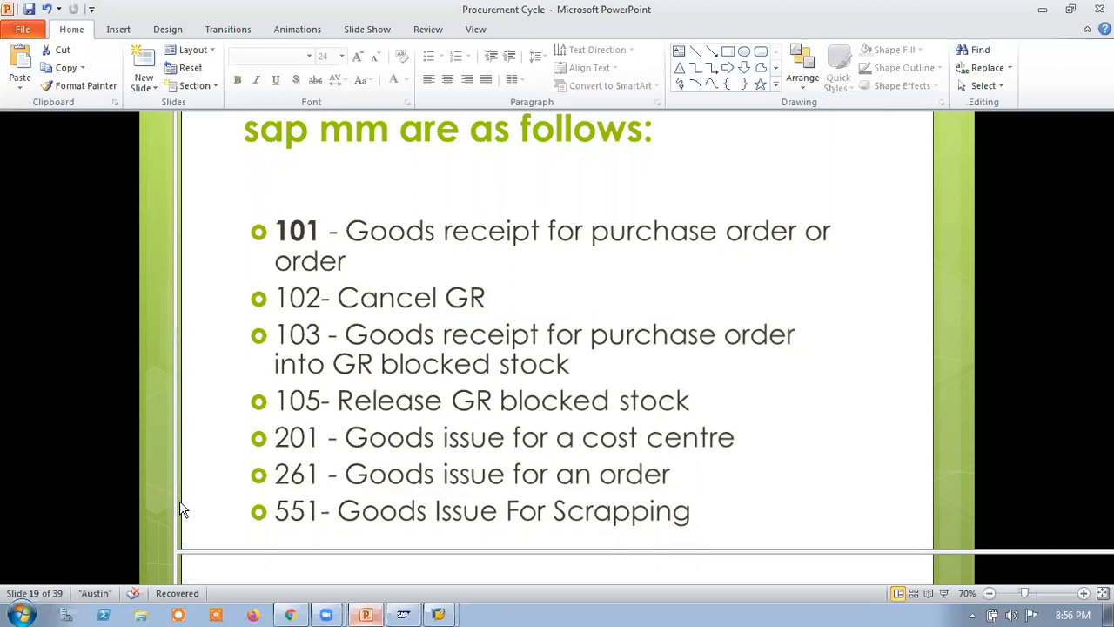
# Return to SAP, start MIGO, and select A07 Goods Issue with reference to R09 Reservation
pyautogui.click(363, 614)
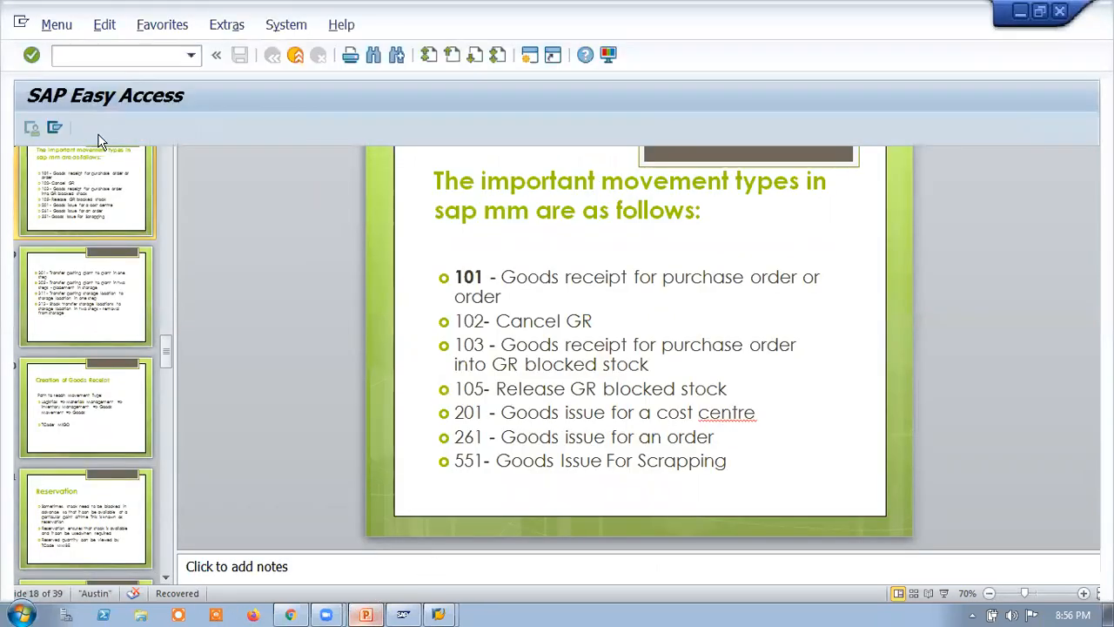
pyautogui.click(74, 54)
pyautogui.write('migo')
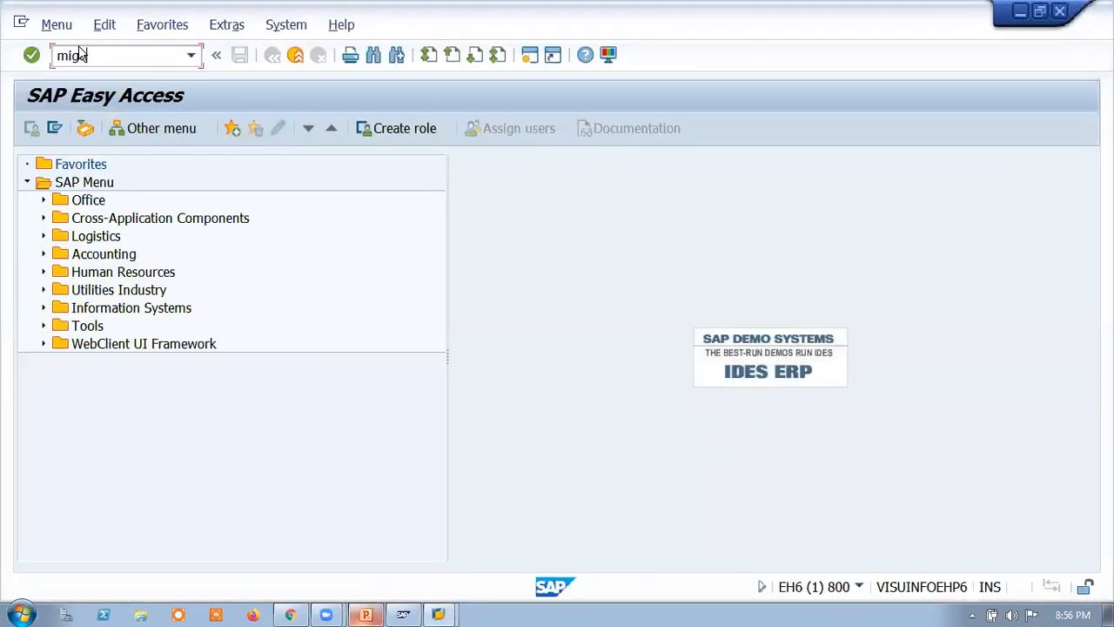
pyautogui.press('Return')
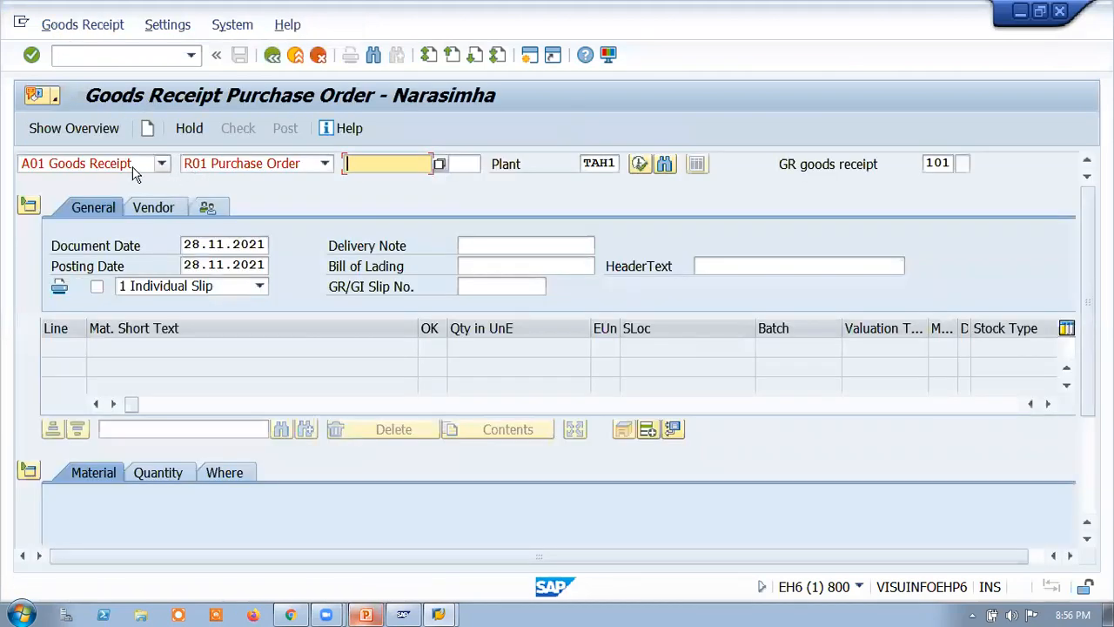
pyautogui.click(161, 164)
pyautogui.click(66, 198)
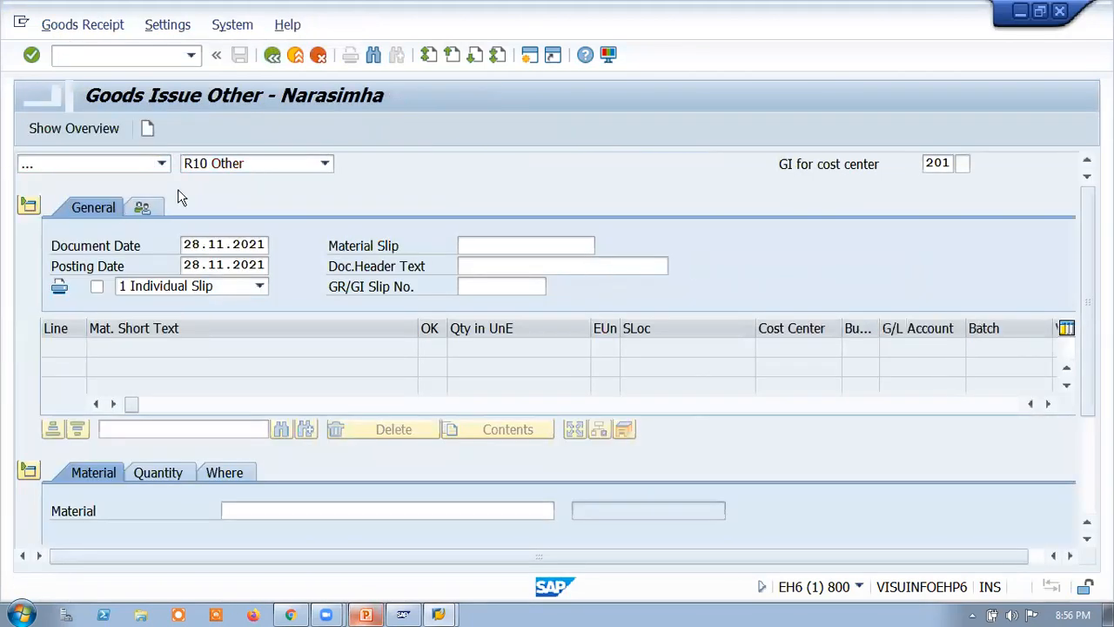
pyautogui.click(241, 166)
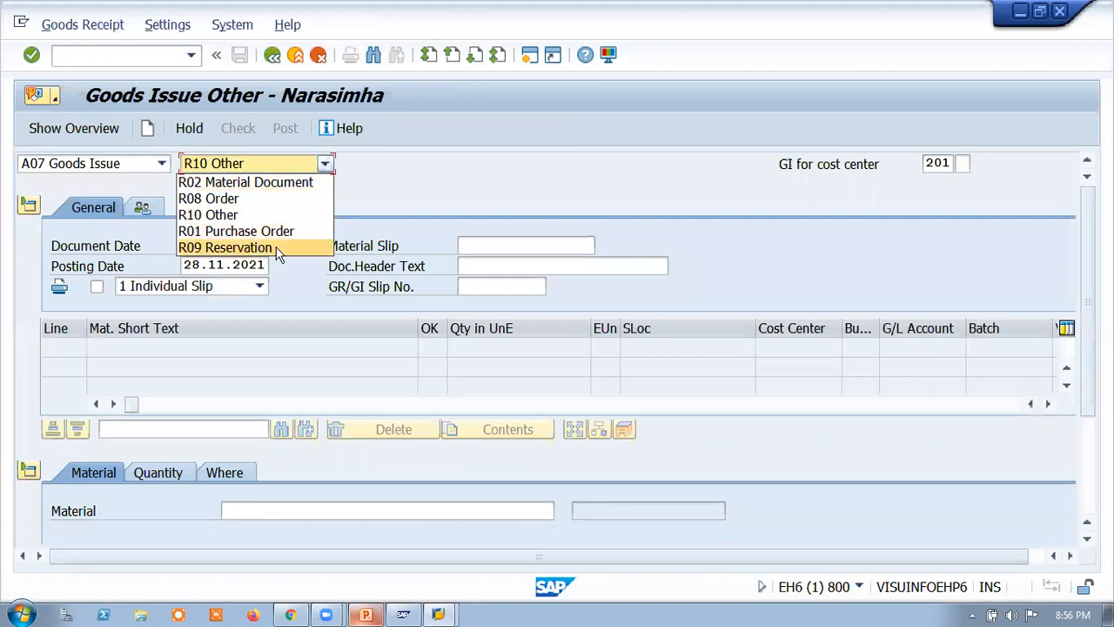
pyautogui.click(243, 250)
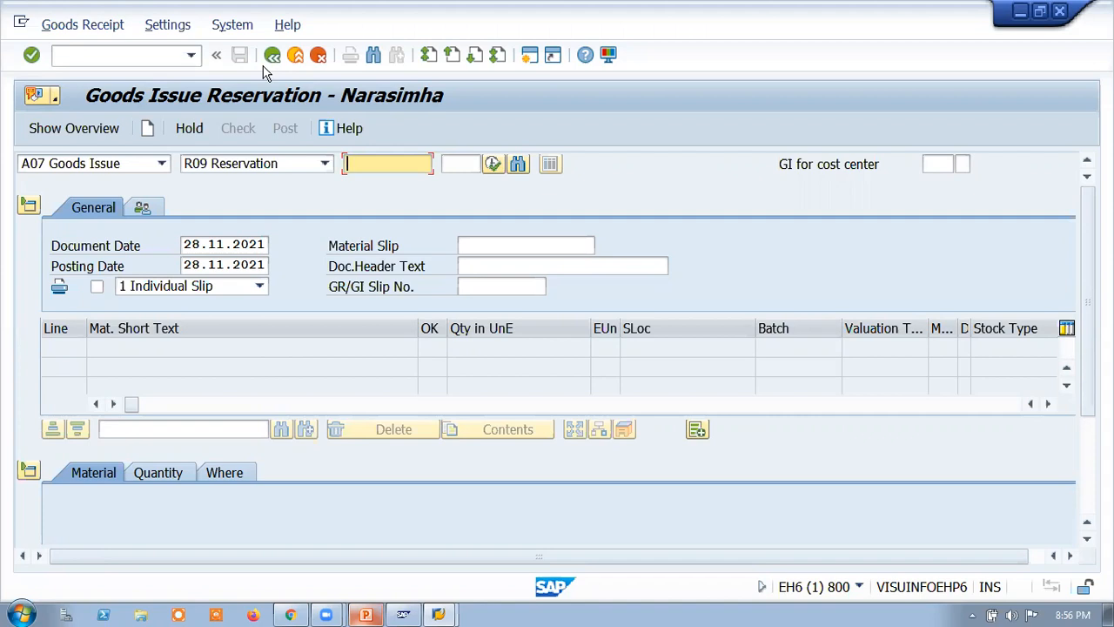
# Enter reservation 1222 with movement type 201 for the goods issue, and leave MIGO without posting
pyautogui.write('1222')
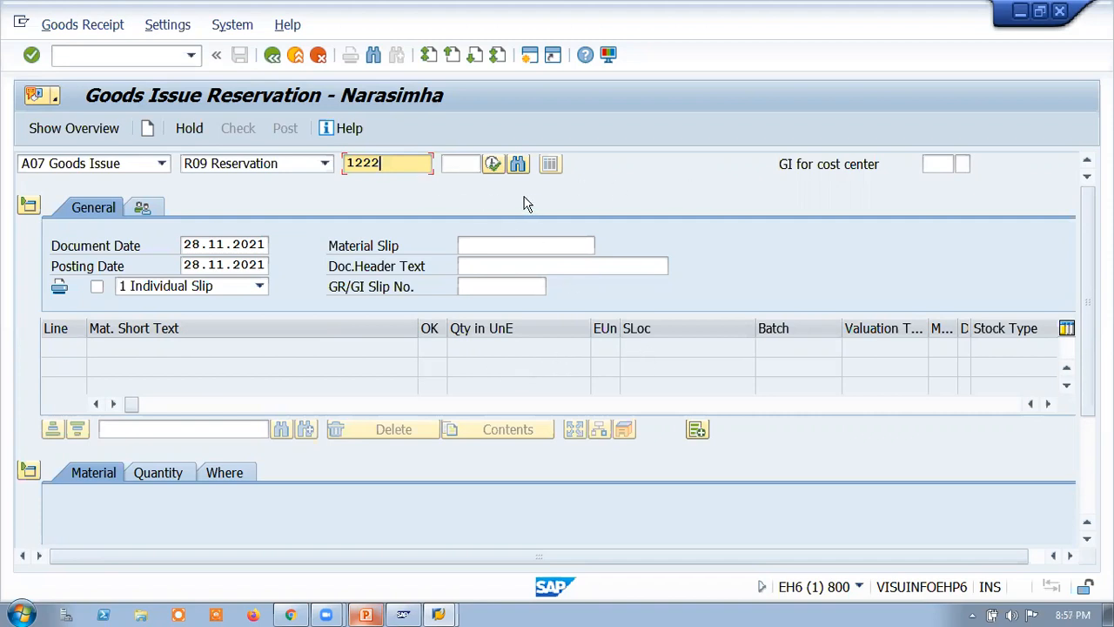
pyautogui.click(940, 163)
pyautogui.write('201')
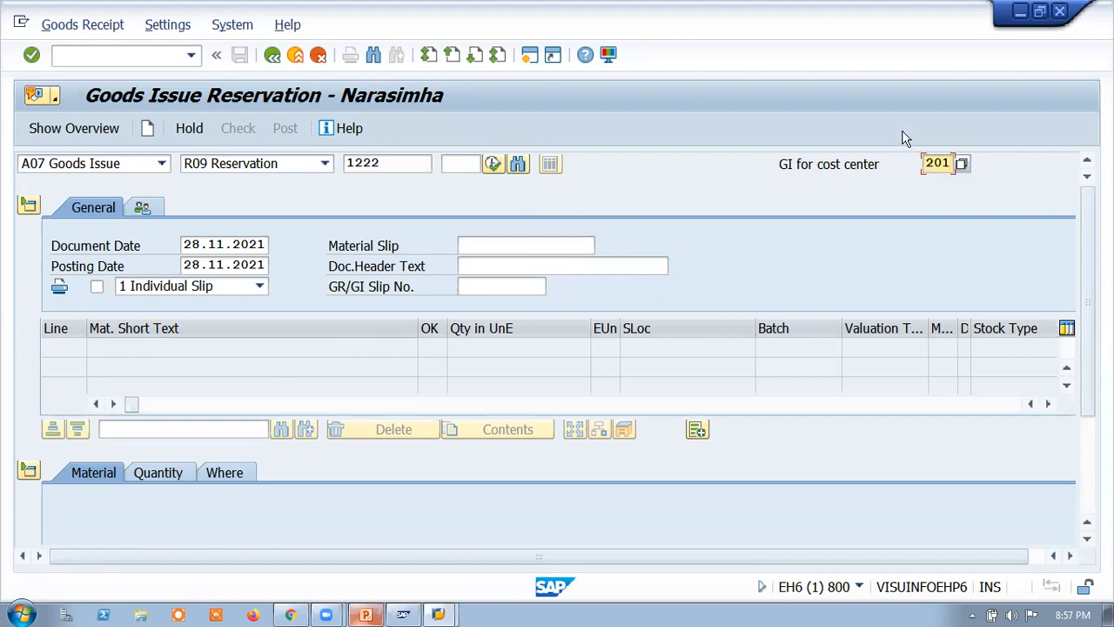
pyautogui.moveTo(385, 162); pyautogui.dragTo(349, 162)
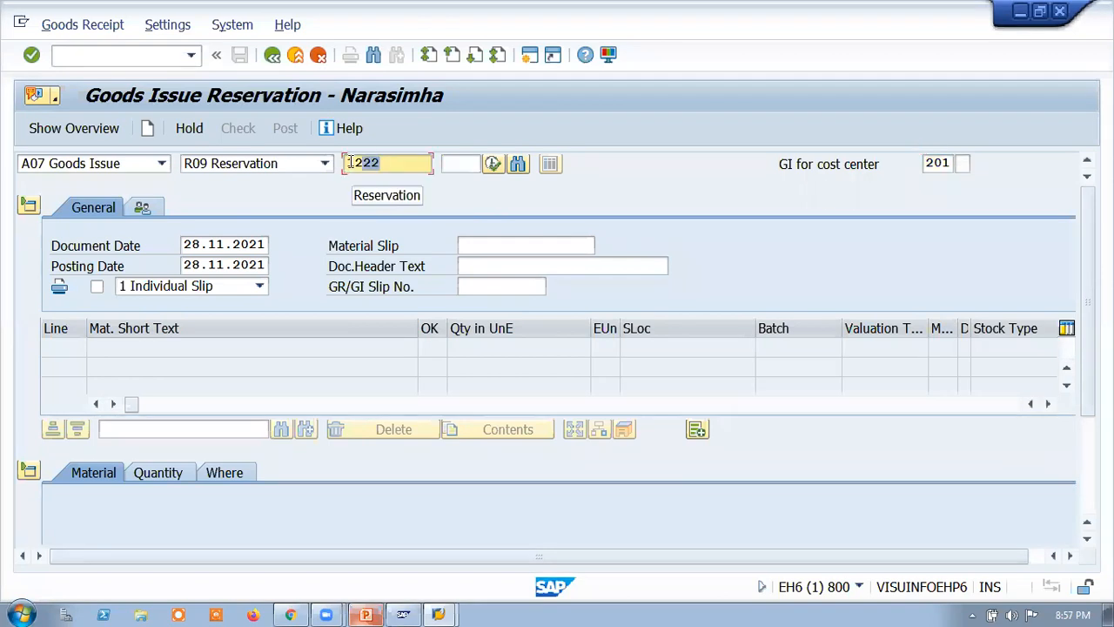
pyautogui.click(947, 163)
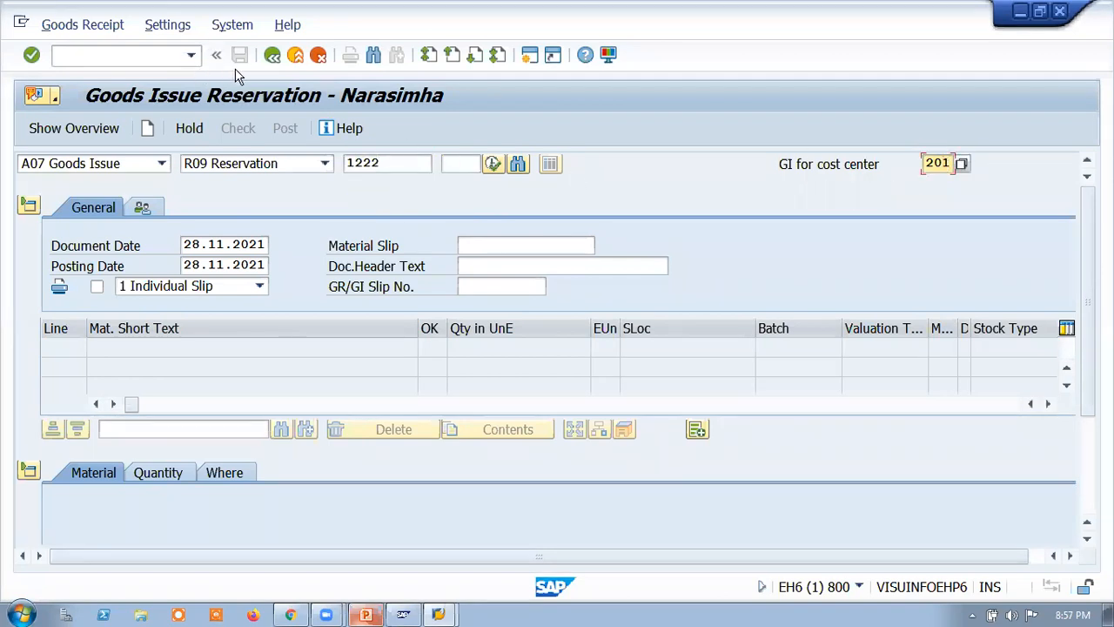
pyautogui.click(272, 55)
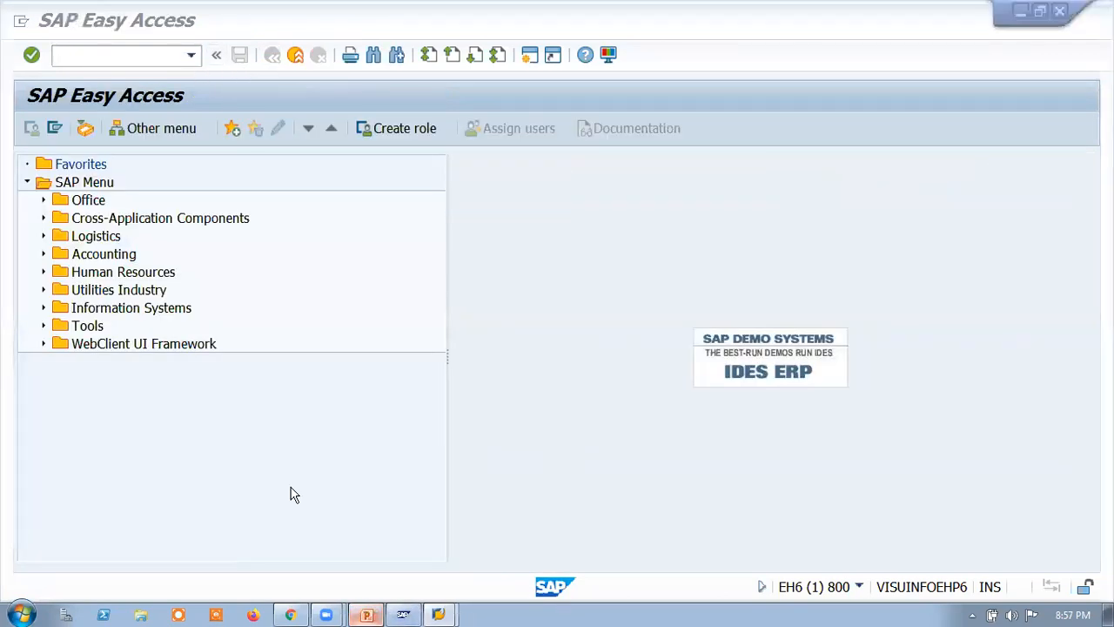
# Switch to PowerPoint and review the Creation of Goods Receipt, T-Code and Reservation slides
pyautogui.hotkey('alt', 'Tab')
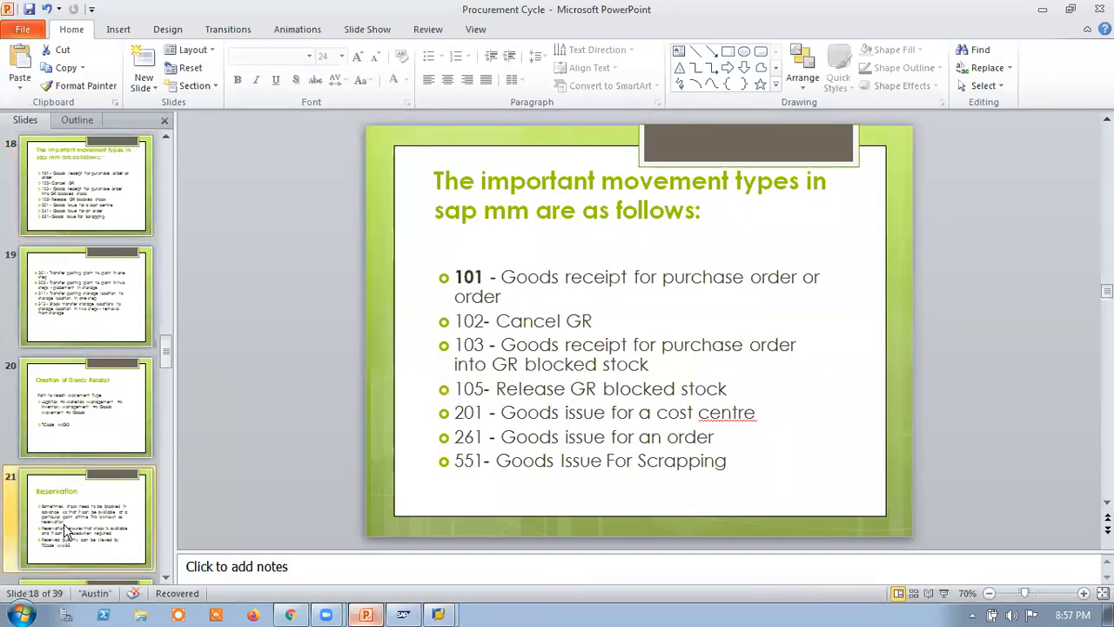
pyautogui.click(66, 528)
pyautogui.click(57, 413)
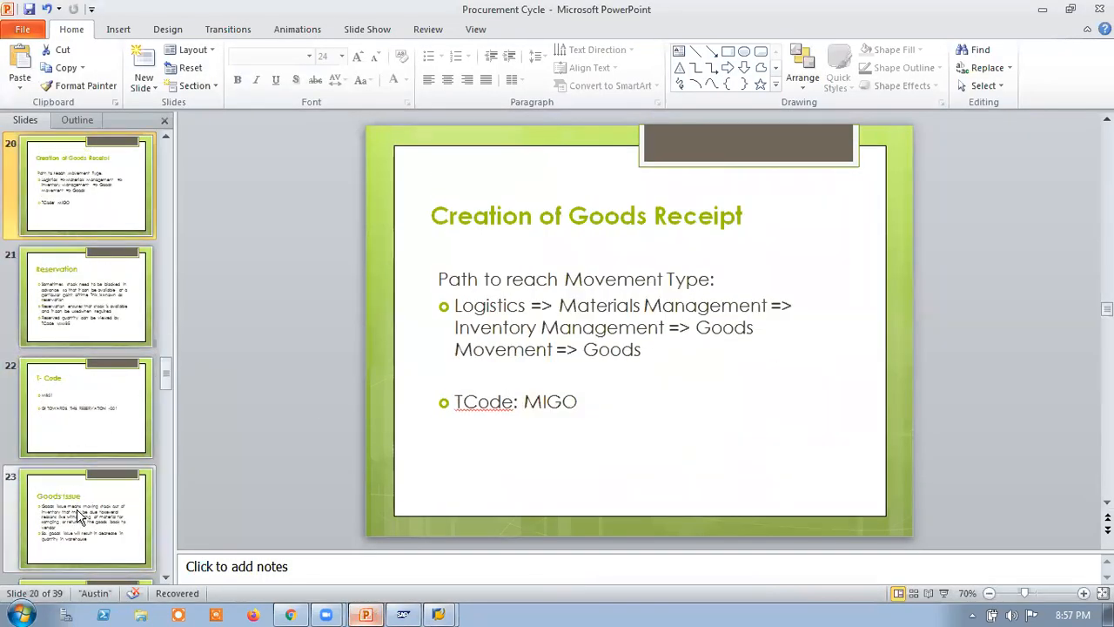
pyautogui.scroll(-2, 77, 513)
pyautogui.click(78, 227)
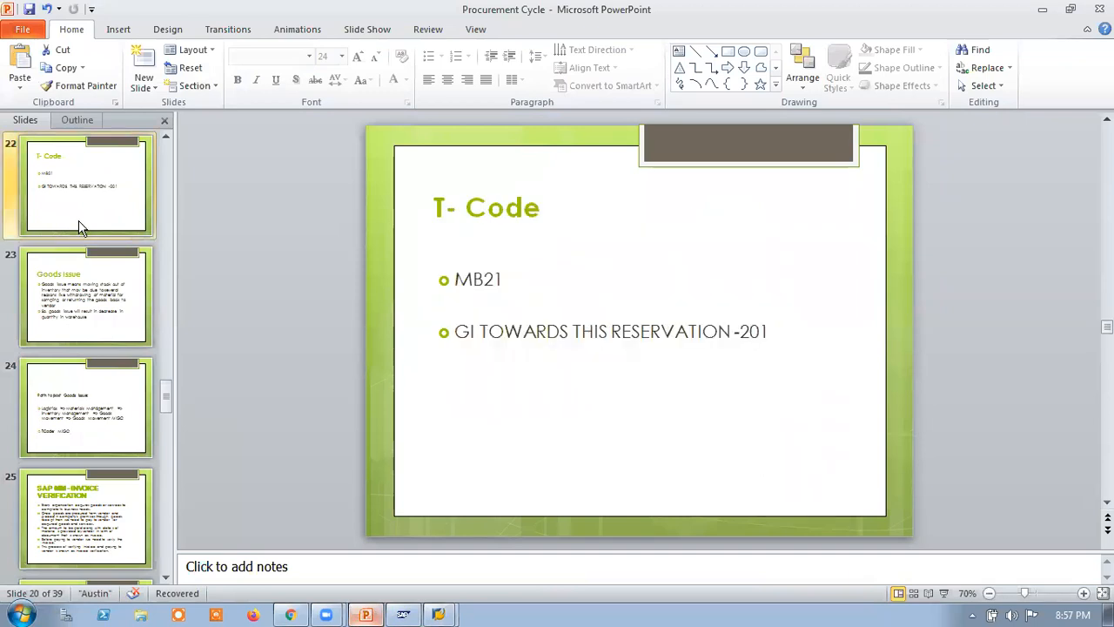
pyautogui.scroll(2, 78, 222)
pyautogui.click(67, 300)
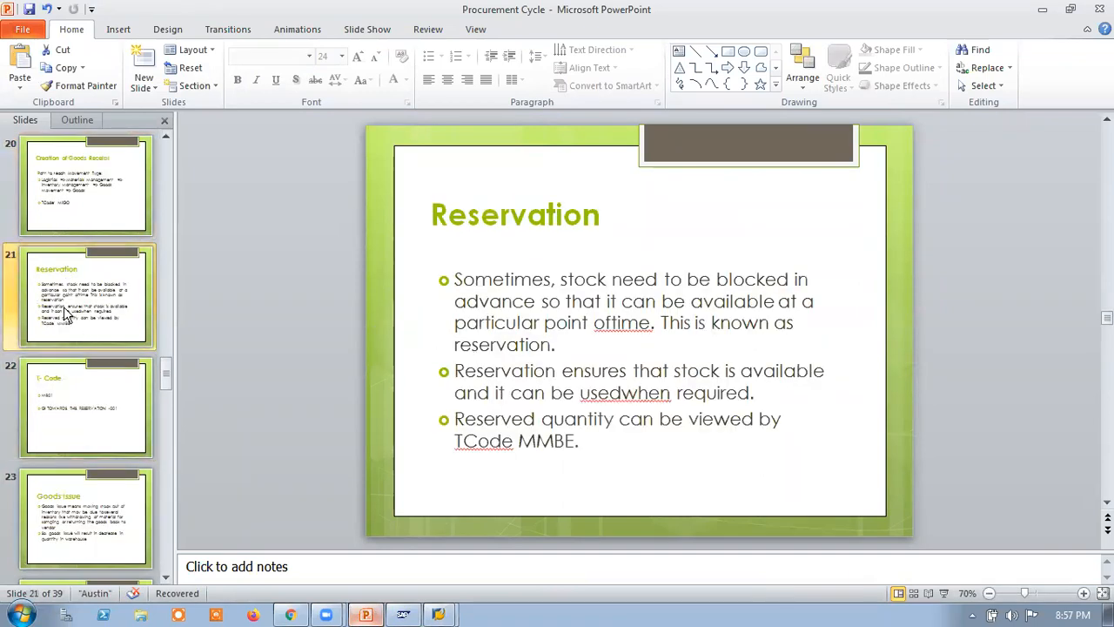
# Extend the MB21 bullet on the T-Code slide with "– Create Reservation – Doc no."
pyautogui.click(71, 411)
pyautogui.doubleClick(509, 281)
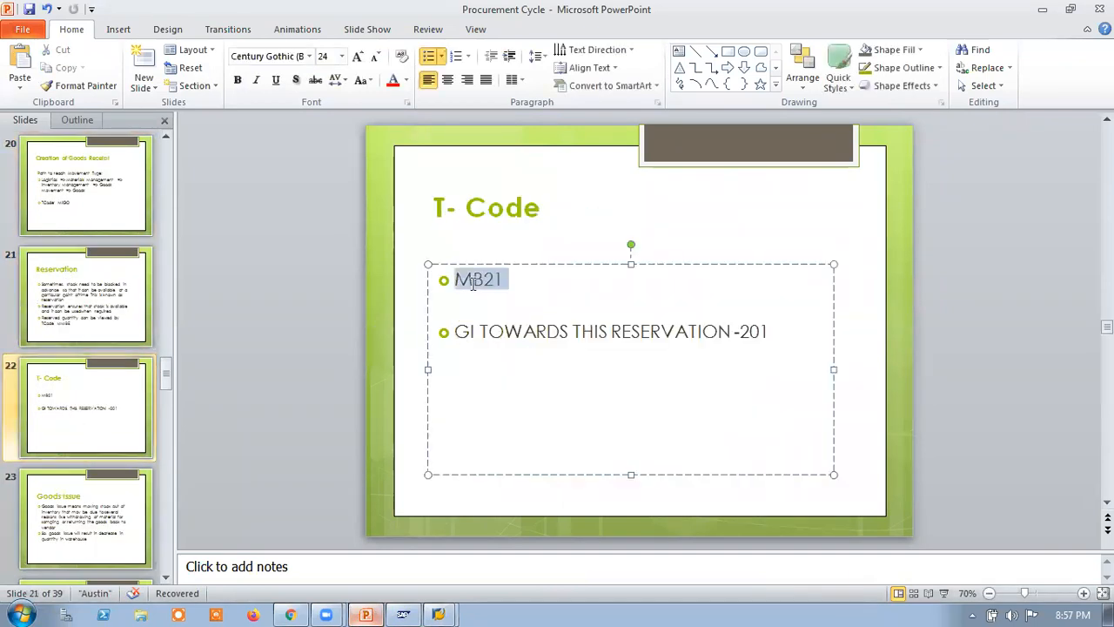
pyautogui.click(531, 284)
pyautogui.write('- C')
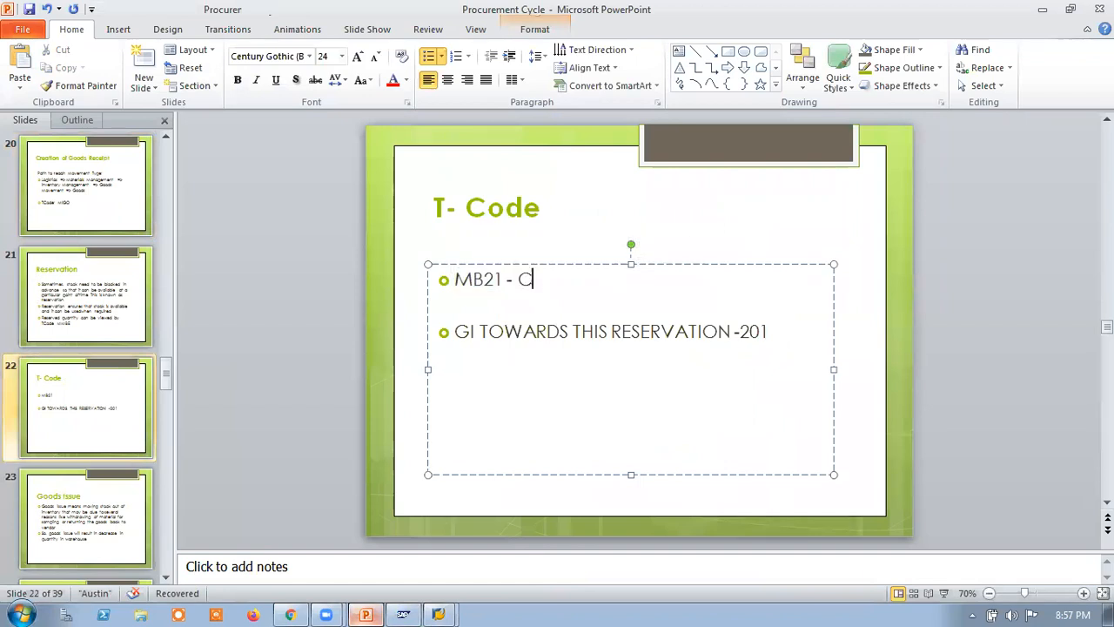
pyautogui.write('reate ')
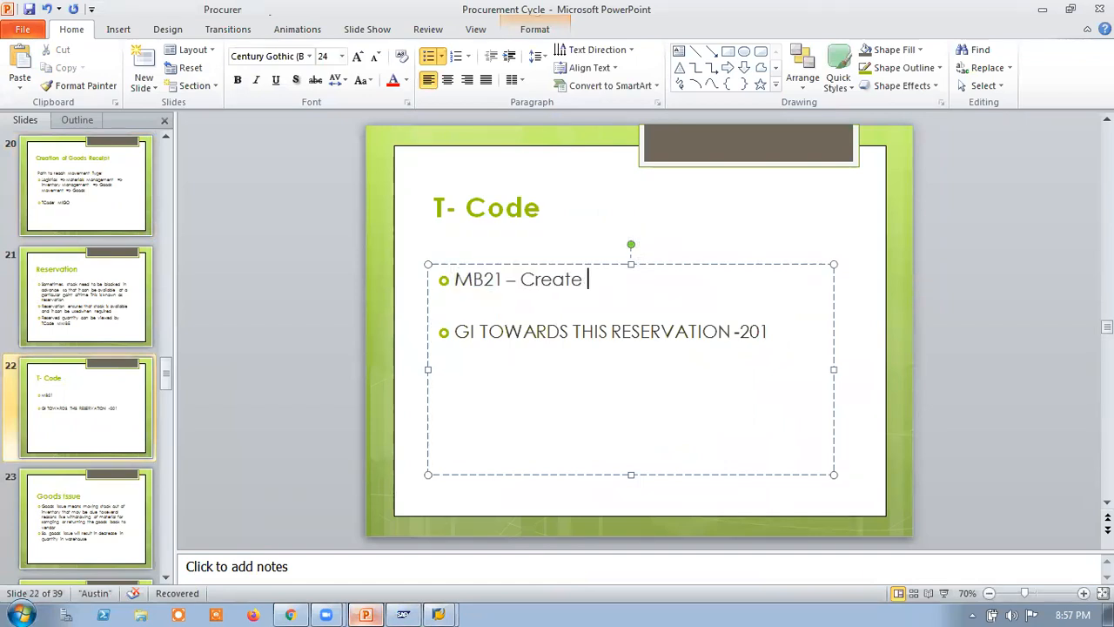
pyautogui.write('Reservation')
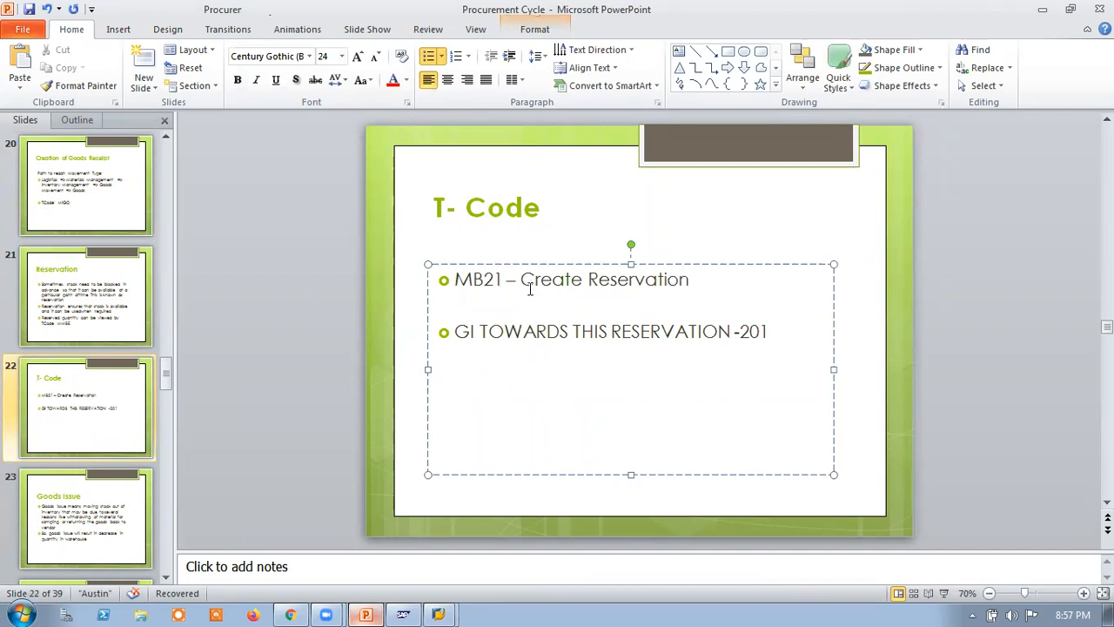
pyautogui.write(' - Do')
pyautogui.write('c m')
pyautogui.press('BackSpace')
pyautogui.write('no.')
# Insert "migo" before the 201 movement type in the GI TOWARDS THIS RESERVATION bullet on the T-Code slide
pyautogui.moveTo(781, 331); pyautogui.dragTo(763, 331)
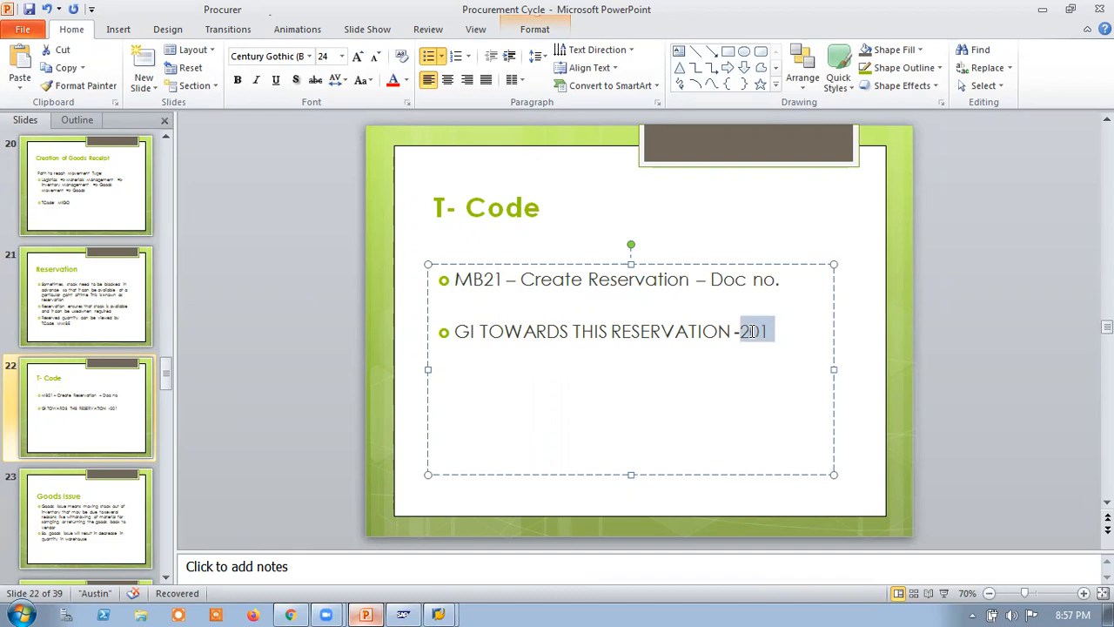
pyautogui.click(732, 332)
pyautogui.write('migo')
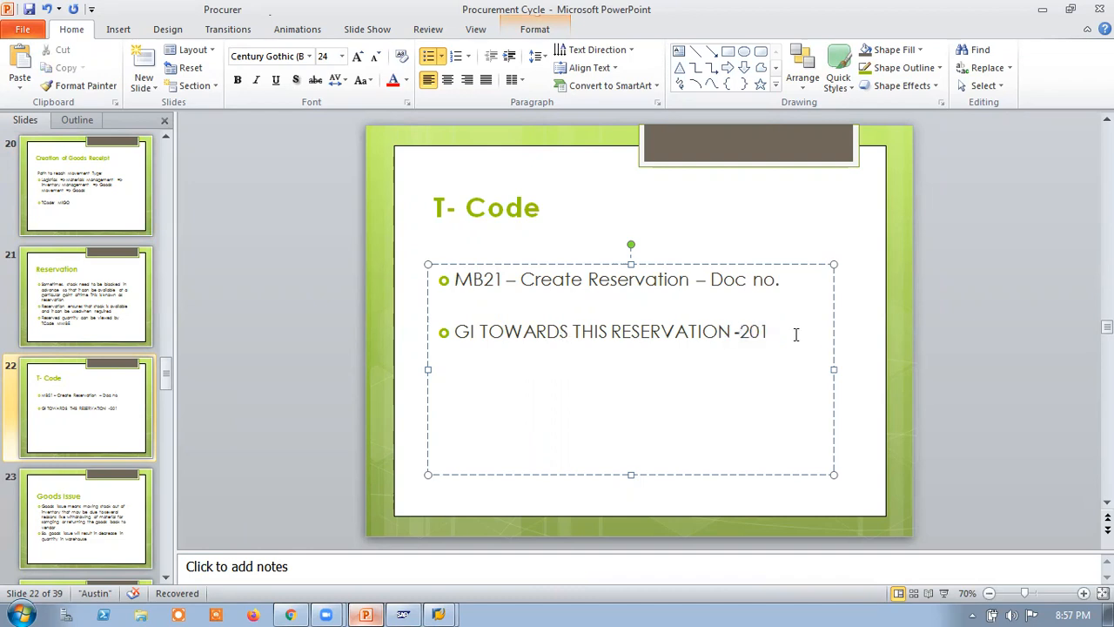
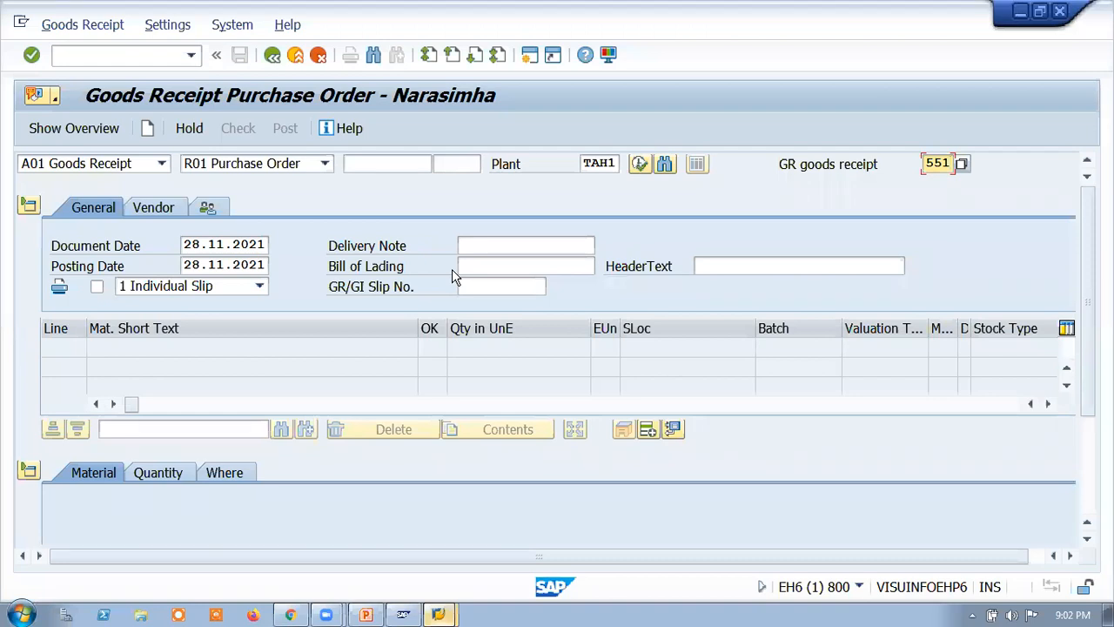
# In SAP MIGO, change the transaction from goods receipt to A08 Transfer Posting, dismissing the default values tip
pyautogui.click(87, 164)
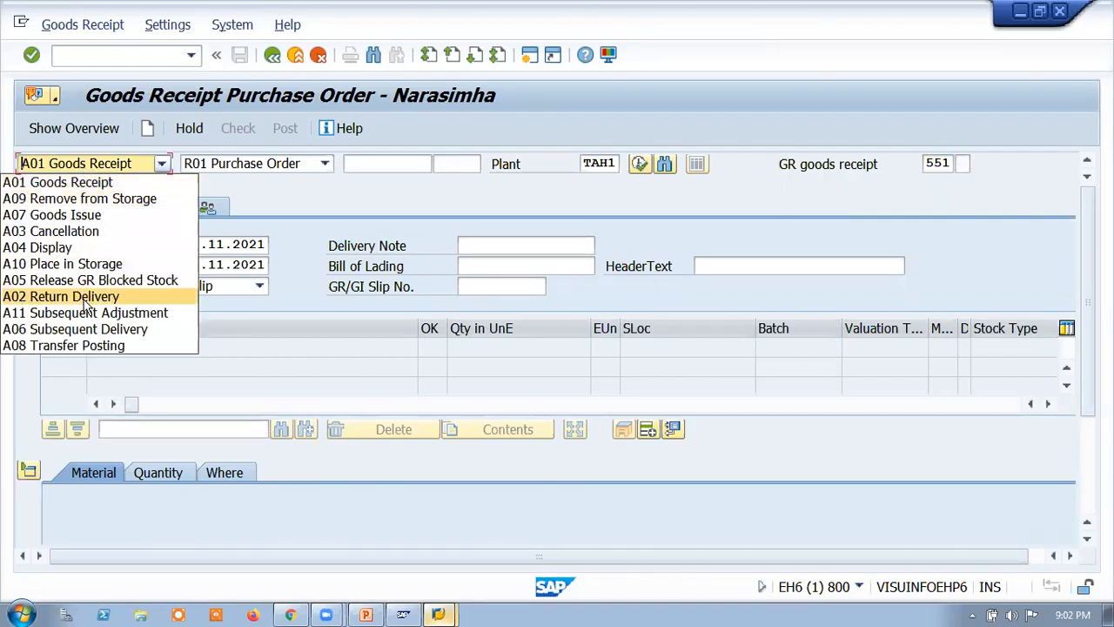
pyautogui.click(64, 346)
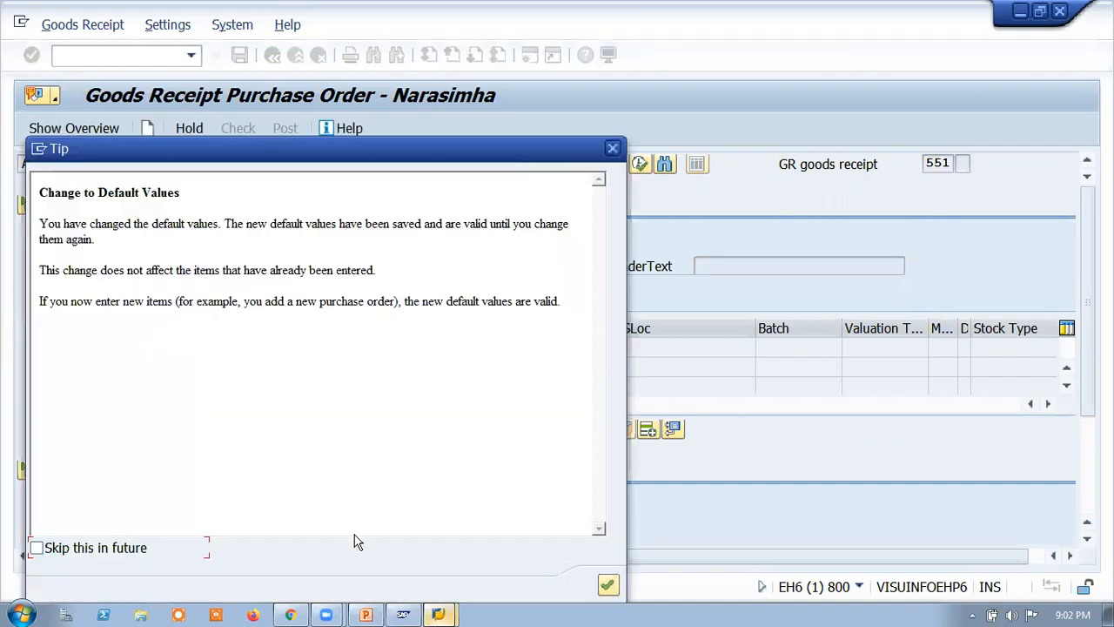
pyautogui.click(609, 586)
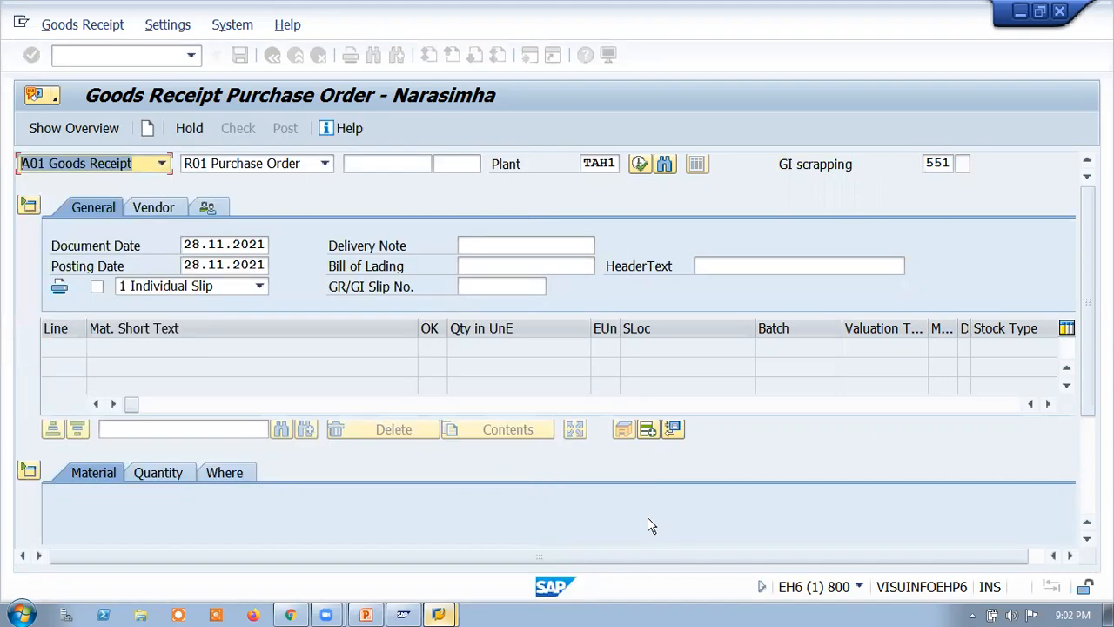
pyautogui.click(59, 160)
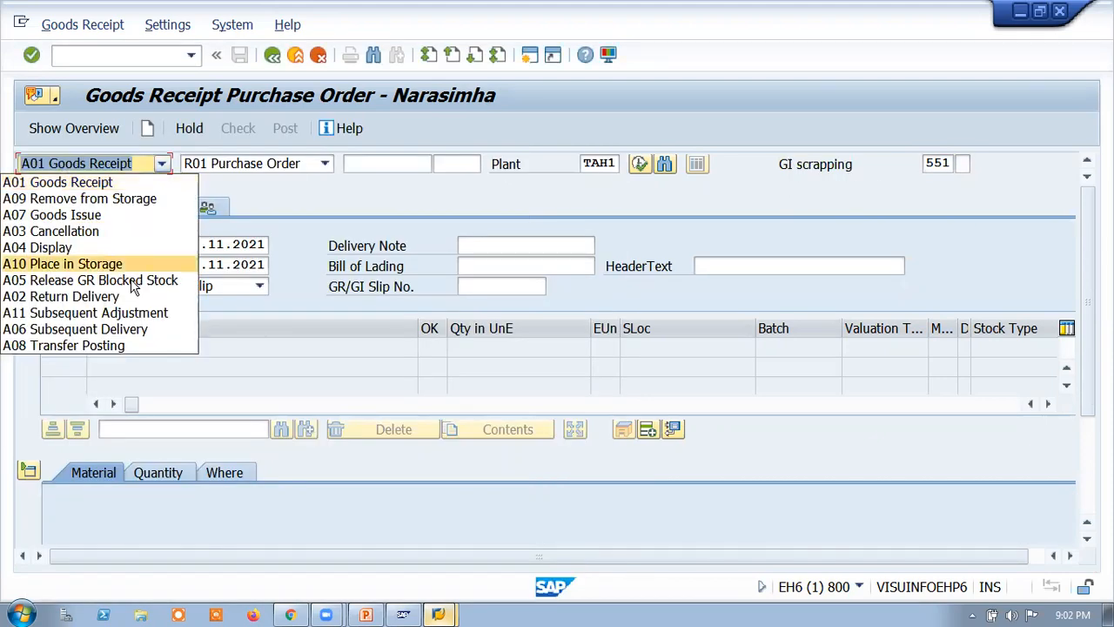
pyautogui.click(87, 346)
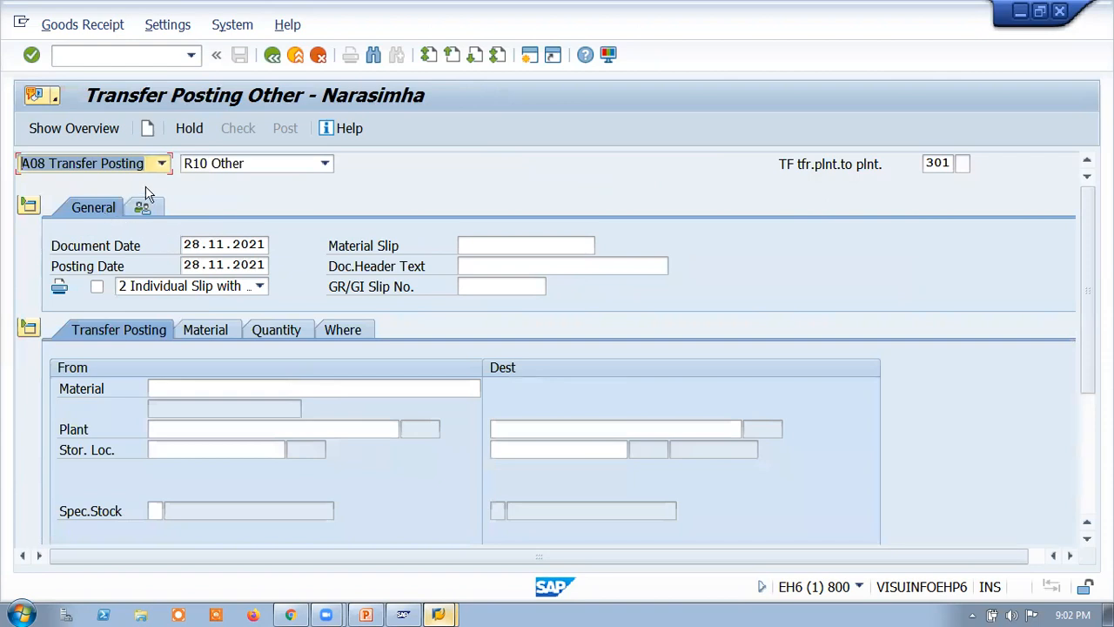
# Examine the transfer posting's movement type description, material, source and destination plant and storage location fields, quantity and item table
pyautogui.moveTo(884, 166); pyautogui.dragTo(774, 165)
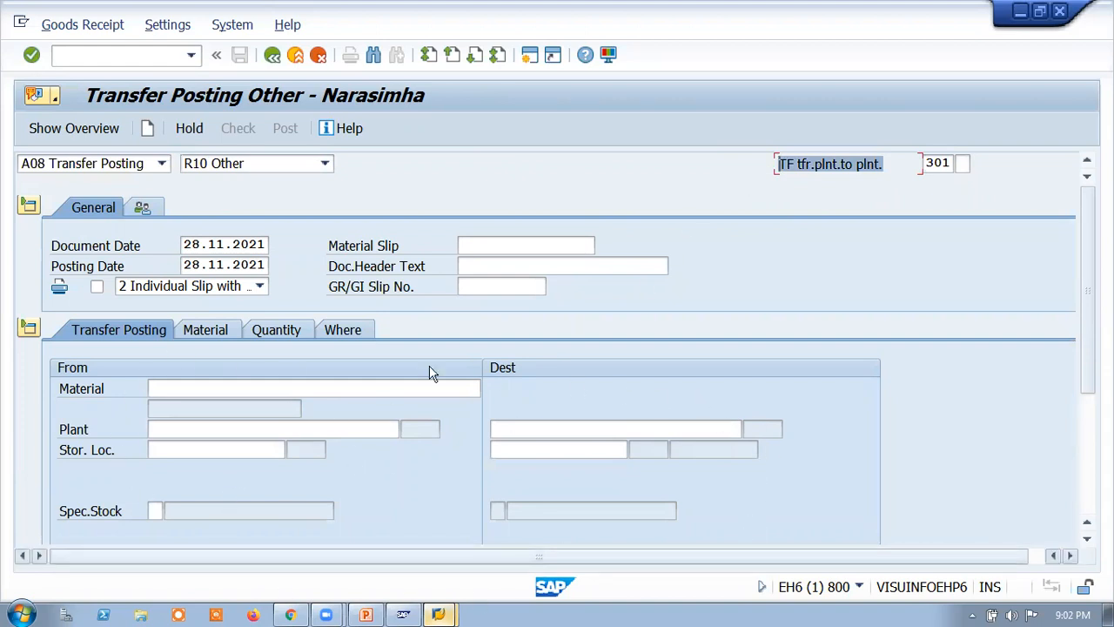
pyautogui.click(219, 389)
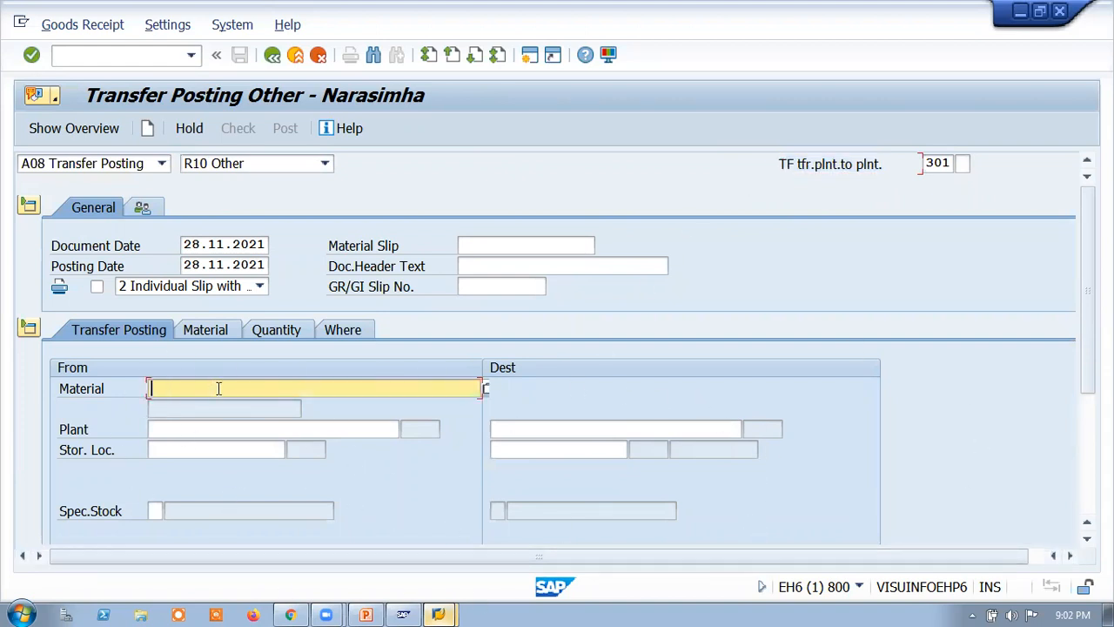
pyautogui.click(184, 430)
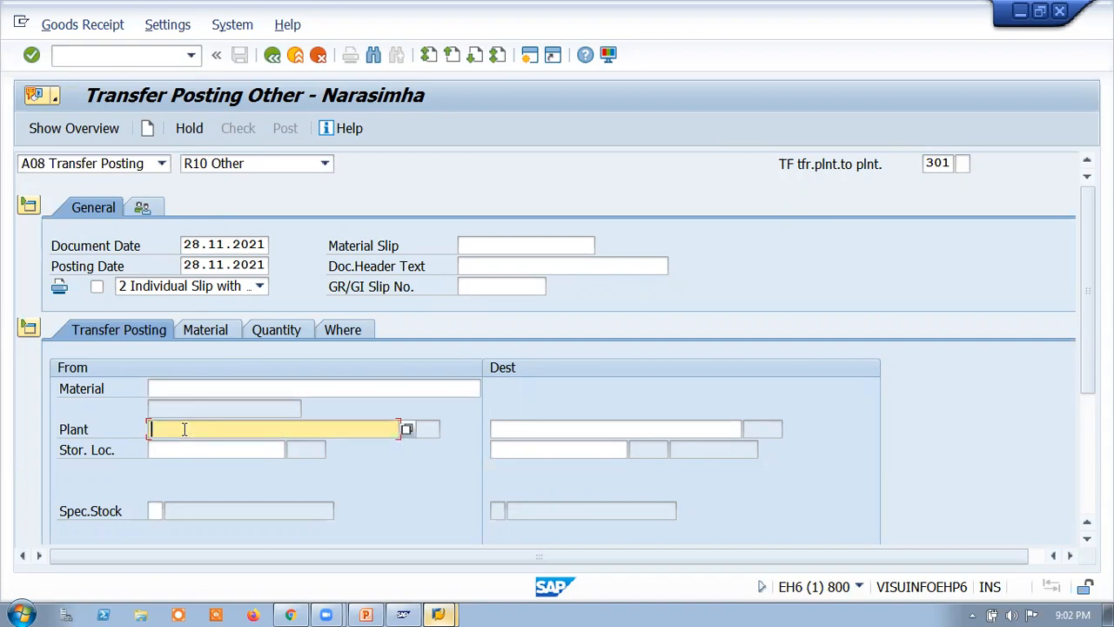
pyautogui.click(525, 427)
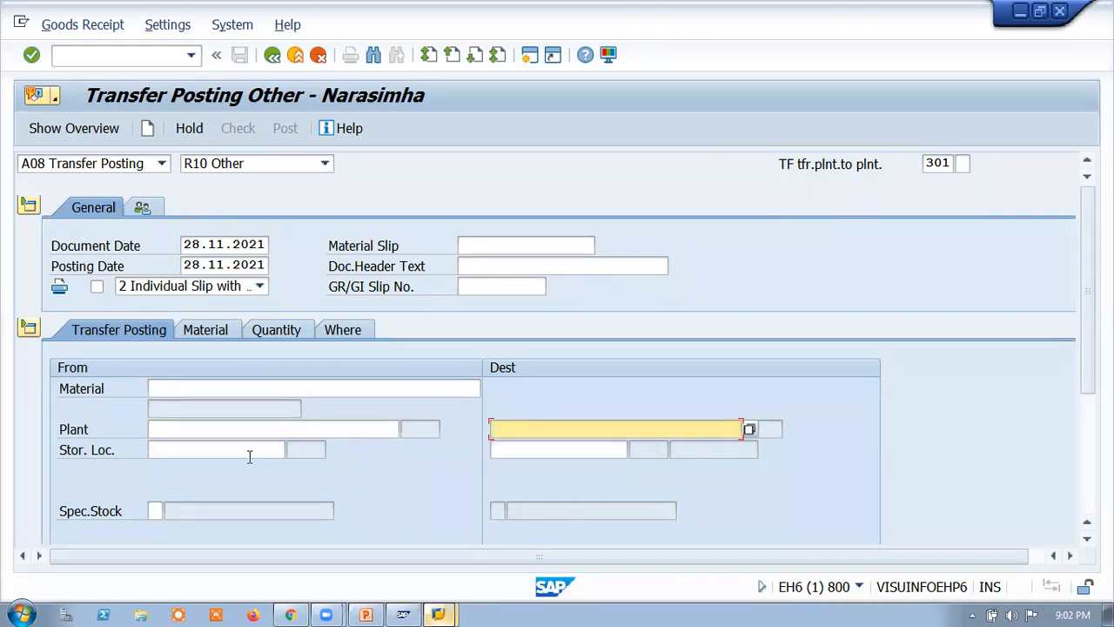
pyautogui.click(151, 449)
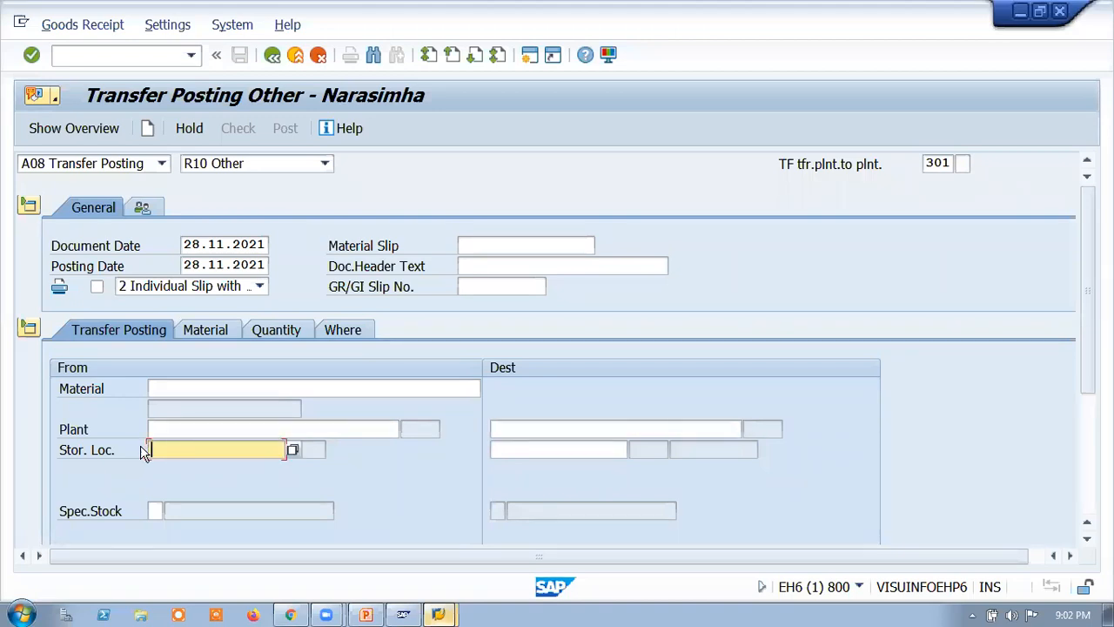
pyautogui.click(522, 449)
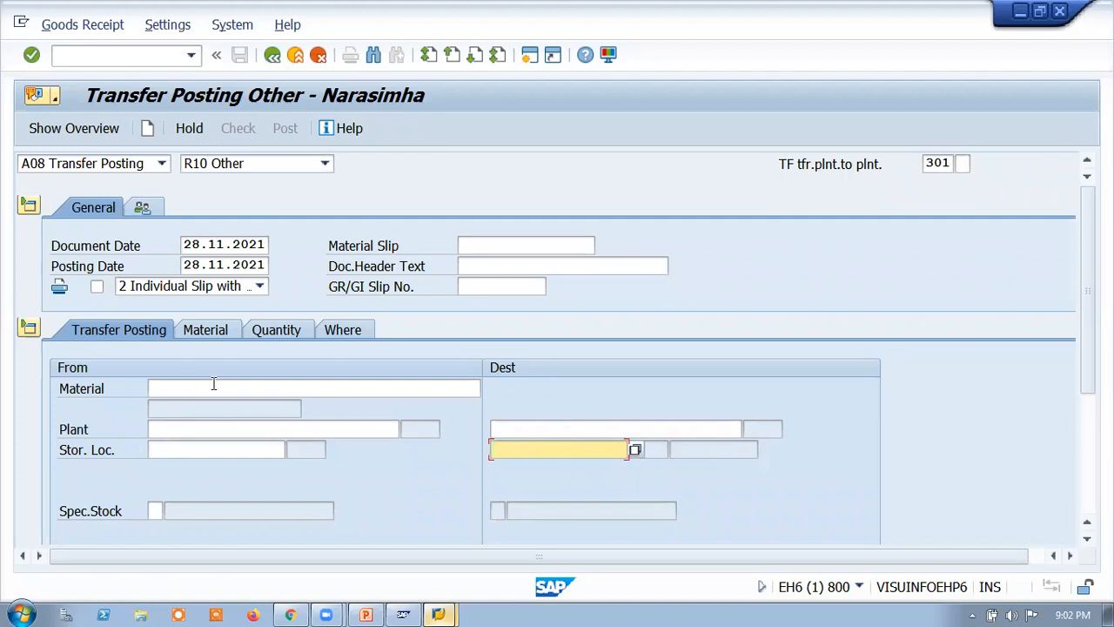
pyautogui.scroll(-5, 163, 526)
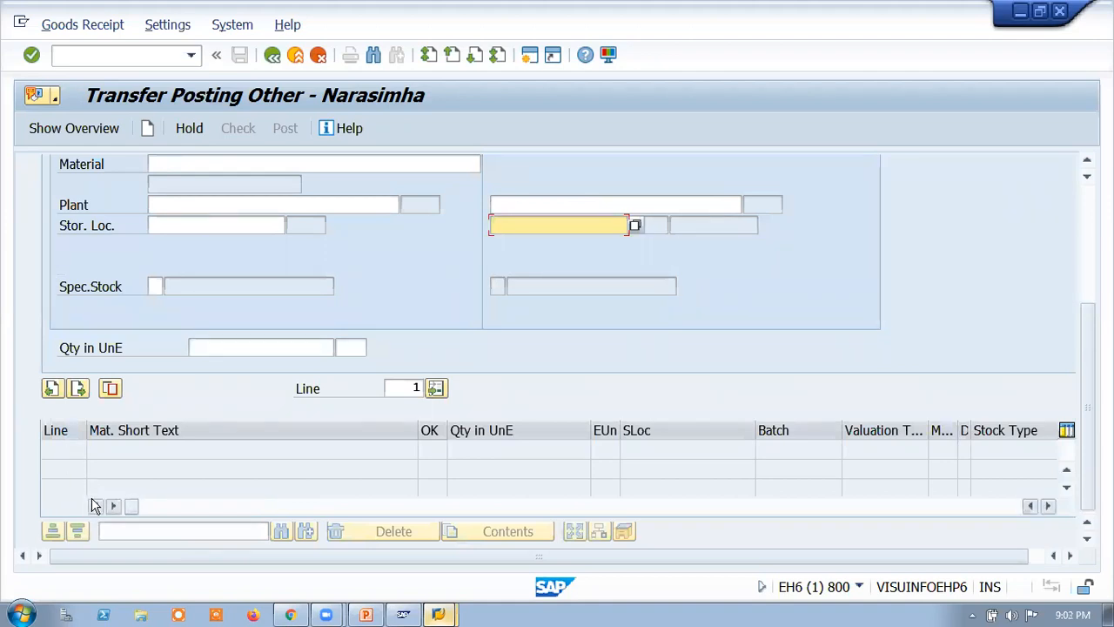
pyautogui.scroll(5, 91, 481)
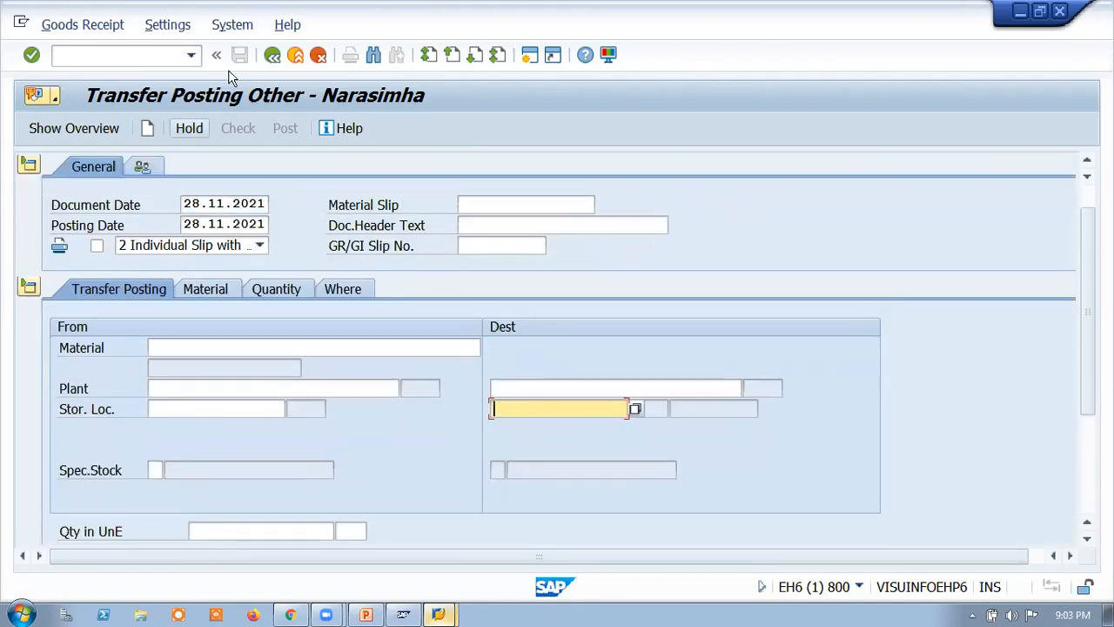
pyautogui.scroll(1, 400, 303)
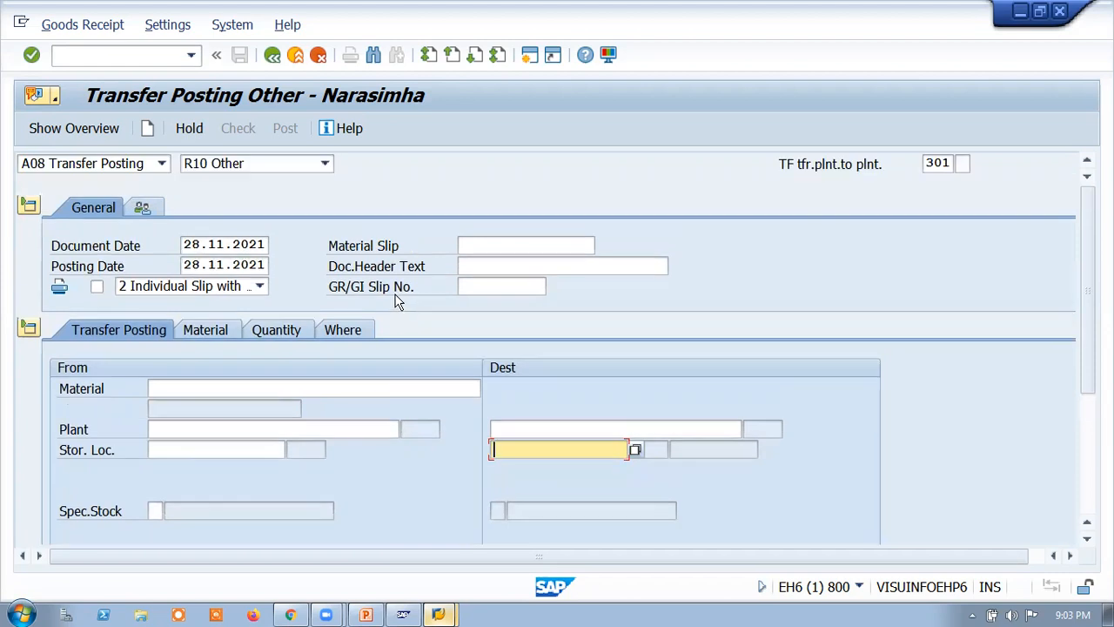
# Display the possible entries for the transfer posting's movement type and close the list without choosing one
pyautogui.click(937, 163)
pyautogui.click(962, 166)
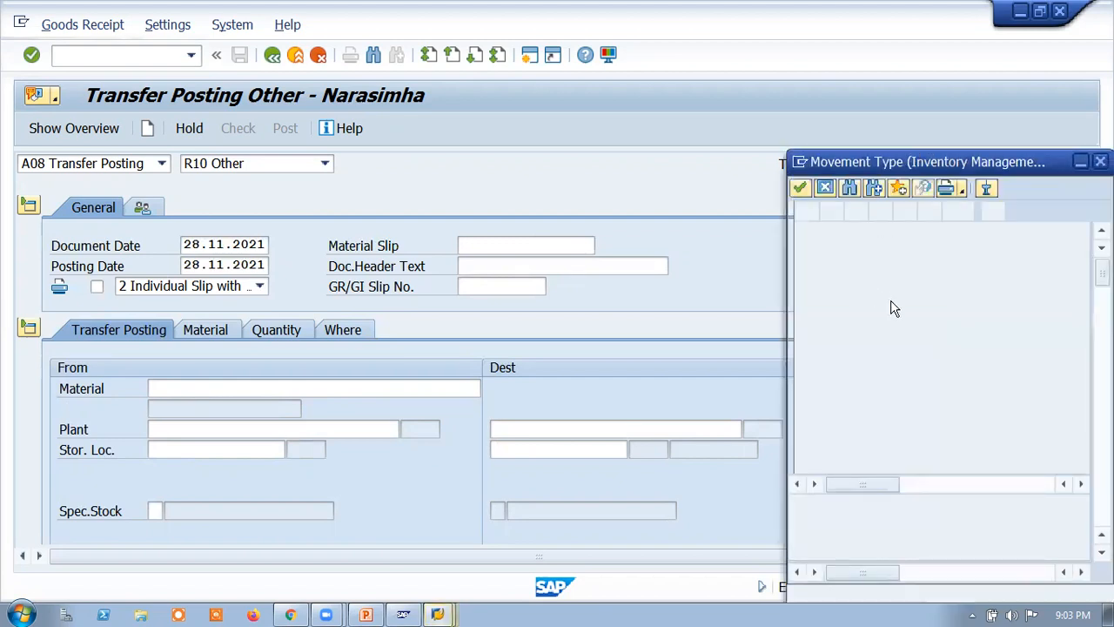
pyautogui.moveTo(1047, 161); pyautogui.dragTo(981, 148)
pyautogui.click(1034, 148)
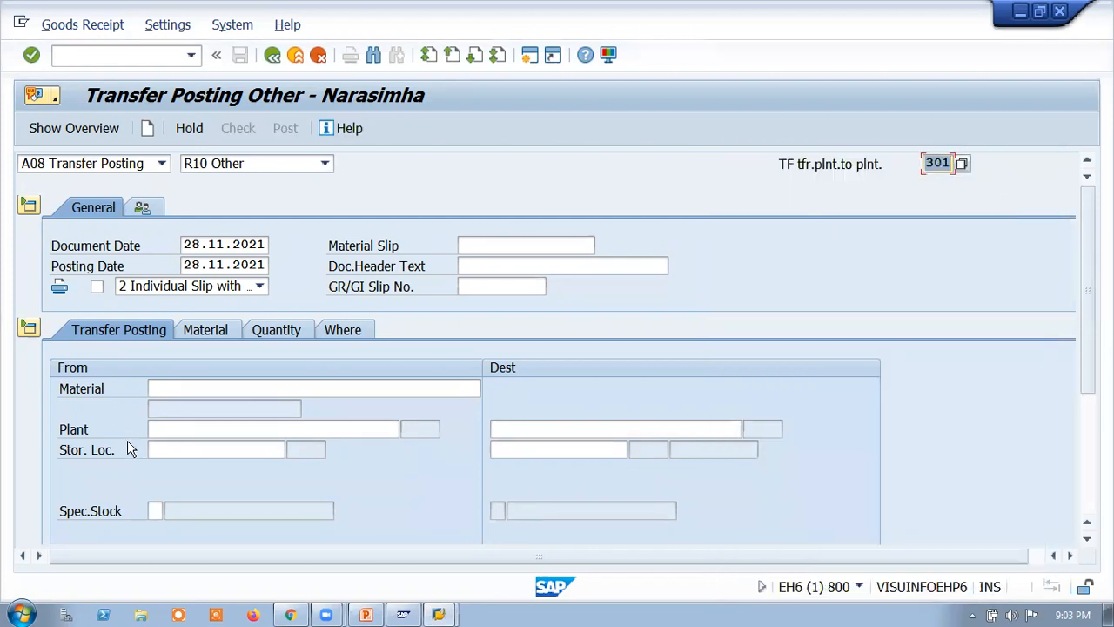
# Enter TAH1 as the source plant and TAV1 as the destination plant of the transfer posting
pyautogui.click(176, 430)
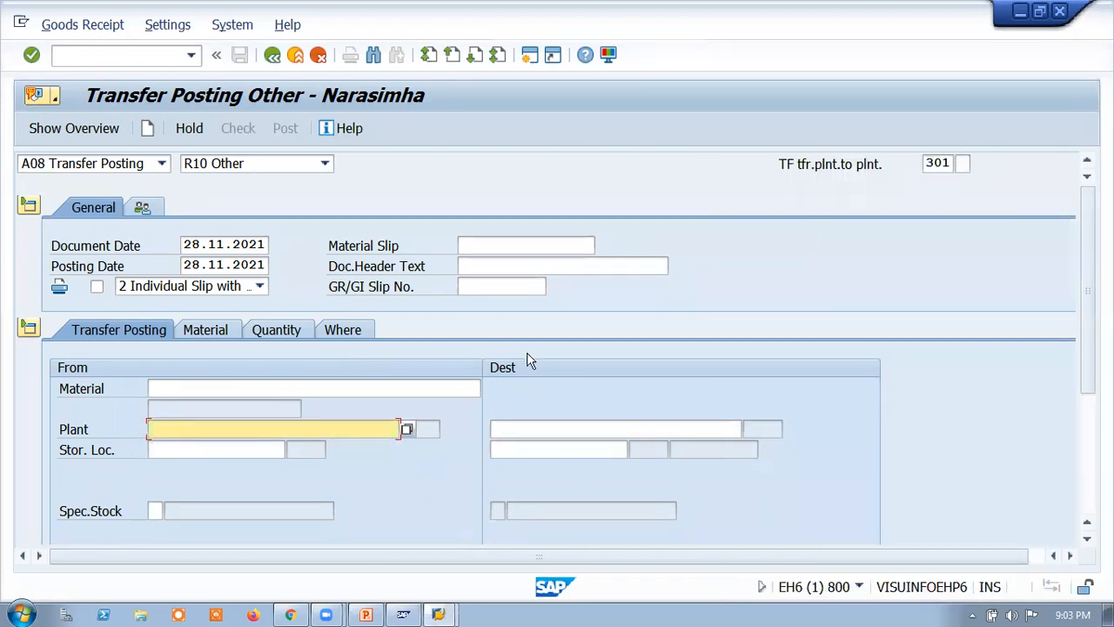
pyautogui.click(530, 425)
pyautogui.click(202, 432)
pyautogui.write('TAH1')
pyautogui.click(493, 427)
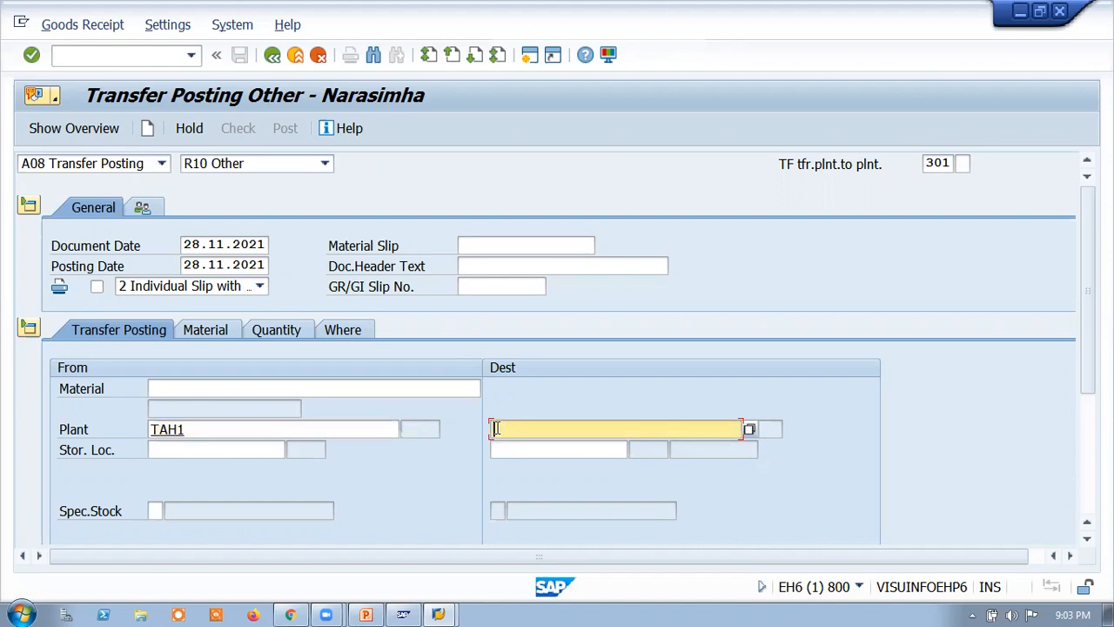
pyautogui.write('TAV1')
# Enter SL01 as the source storage location and SL02 as the destination storage location
pyautogui.click(204, 449)
pyautogui.write('SL01')
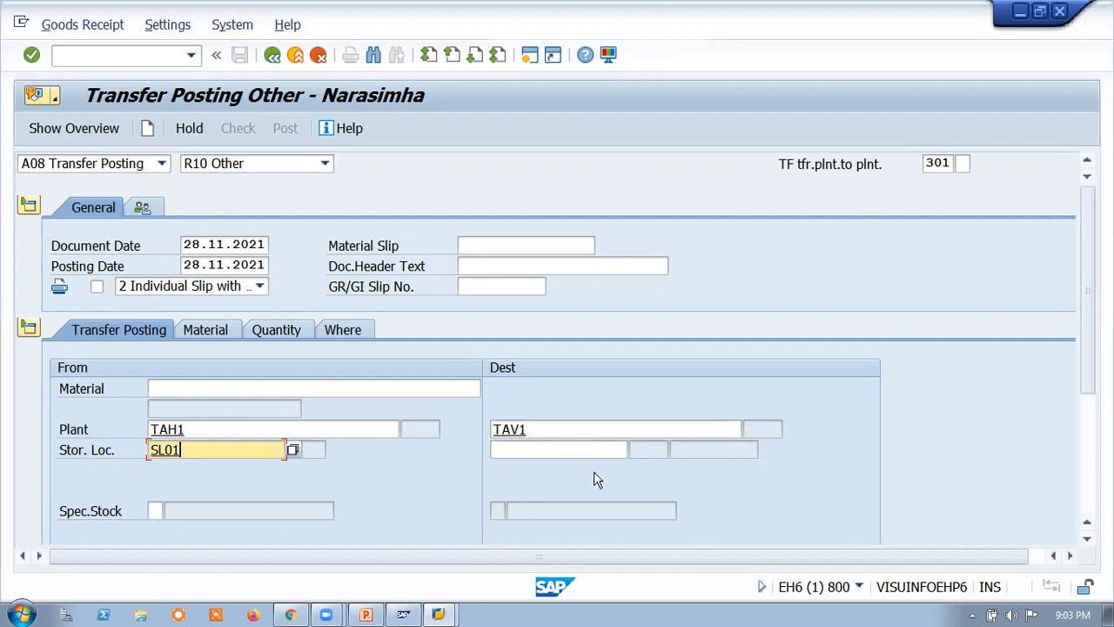
pyautogui.click(520, 449)
pyautogui.write('SL02')
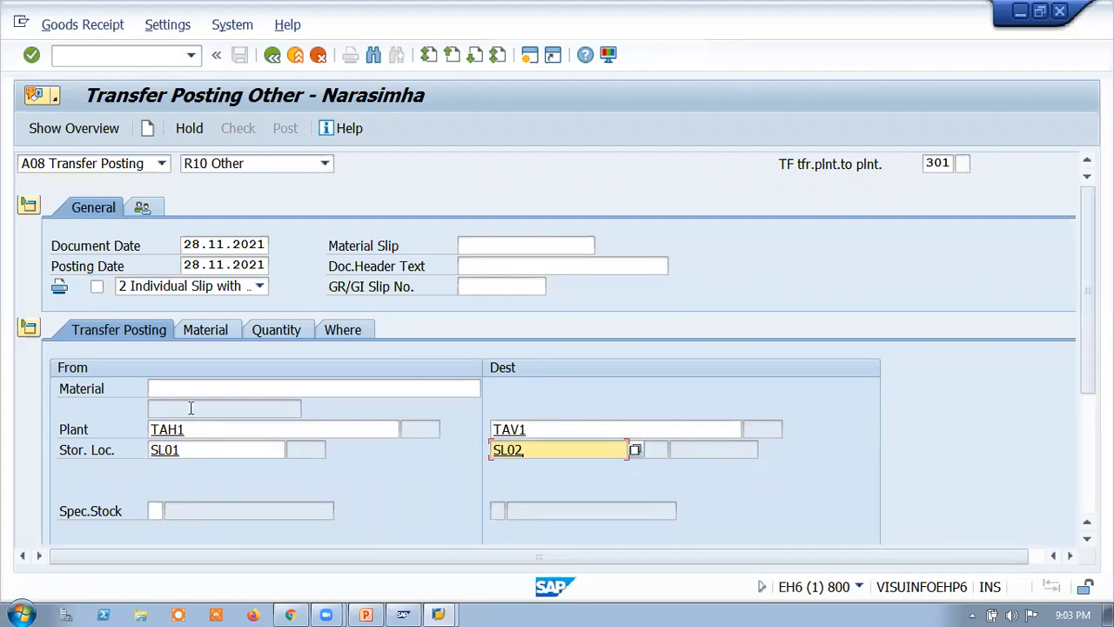
# Look up movement type 311 for storage location transfers in the movement type list, and close it without adopting the entry
pyautogui.click(948, 164)
pyautogui.click(960, 165)
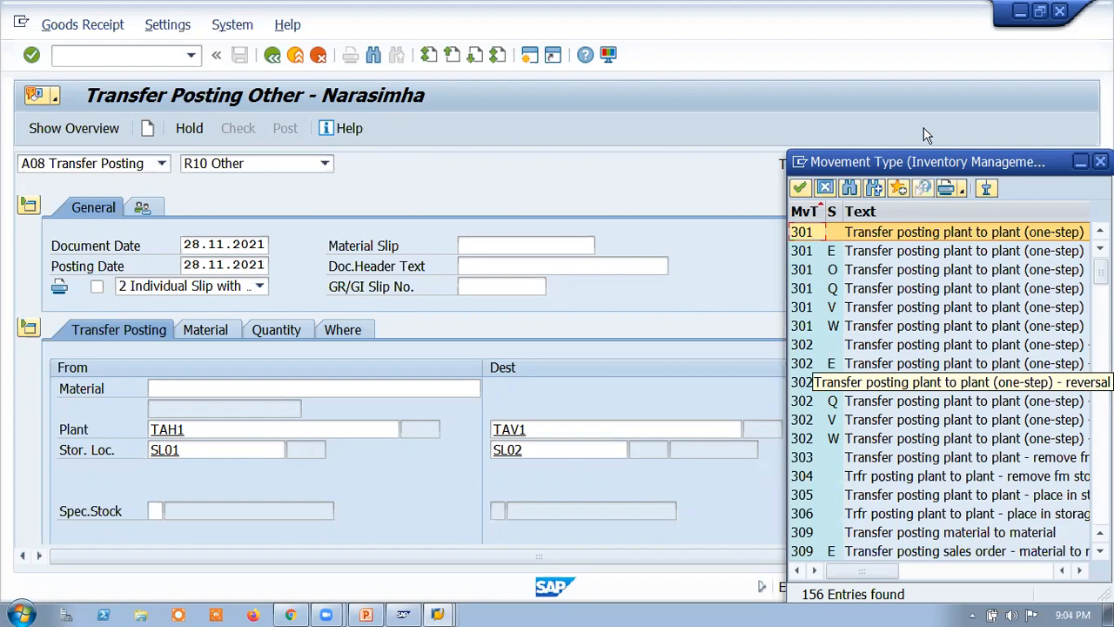
pyautogui.scroll(-8, 796, 426)
pyautogui.scroll(3, 823, 477)
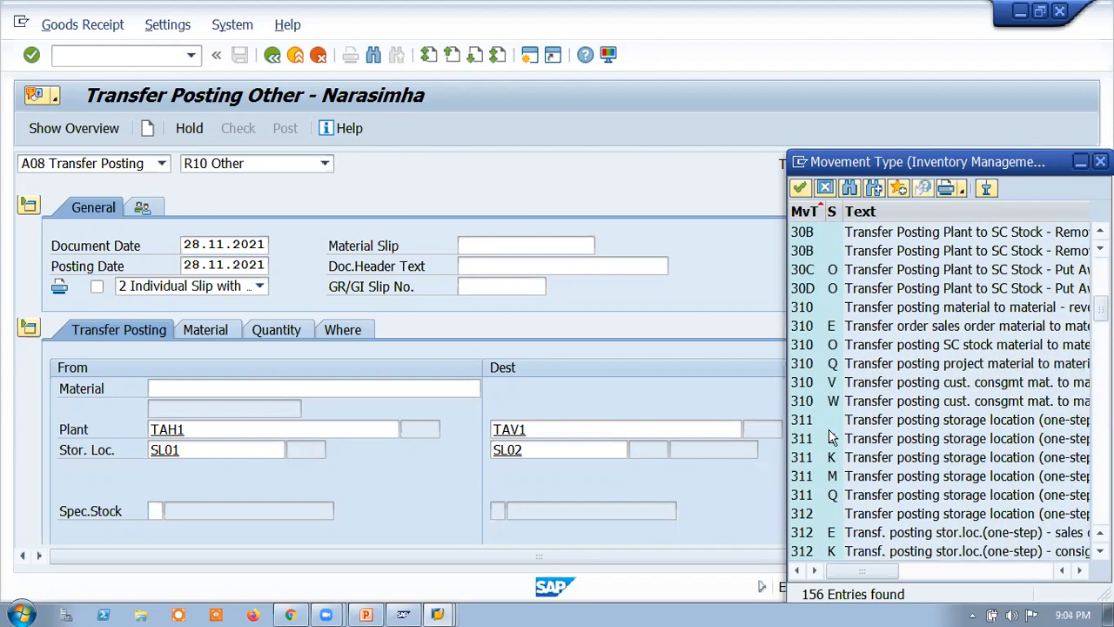
pyautogui.click(804, 439)
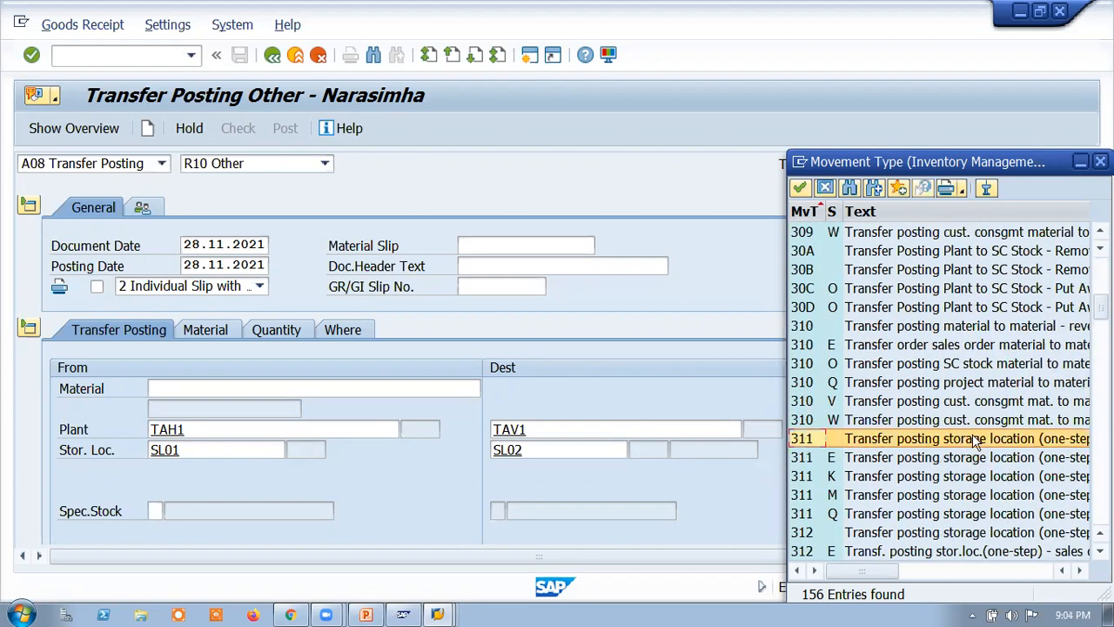
pyautogui.click(1100, 161)
# Switch to PowerPoint and bold "posting storage location to storage location" in the 311 bullet and "plant to plant" in the 301 bullet
pyautogui.moveTo(444, 616)
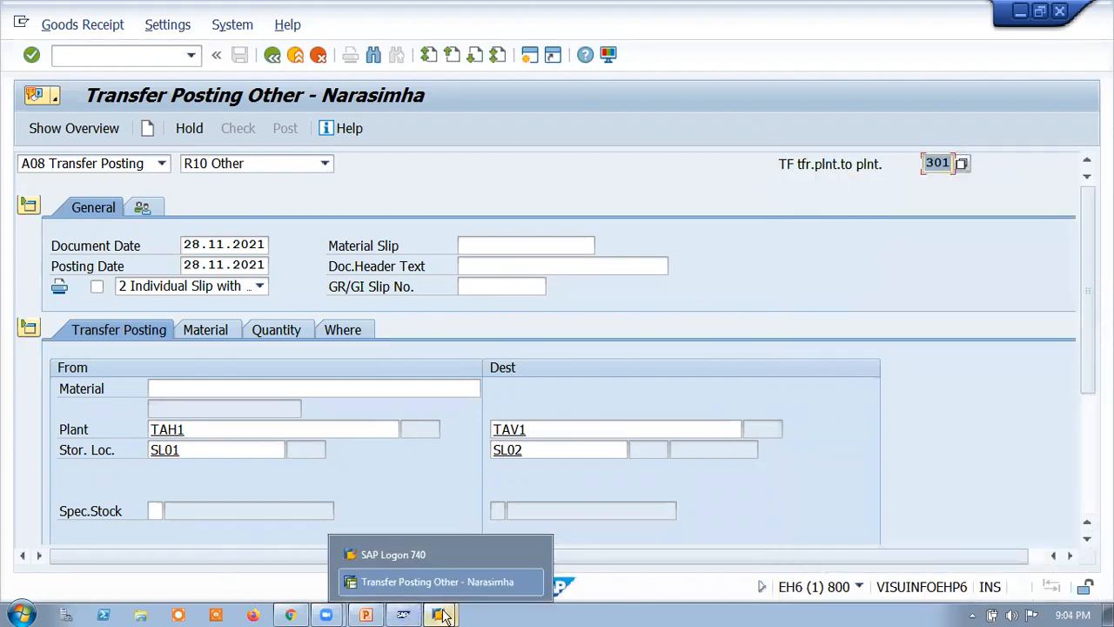
pyautogui.click(365, 615)
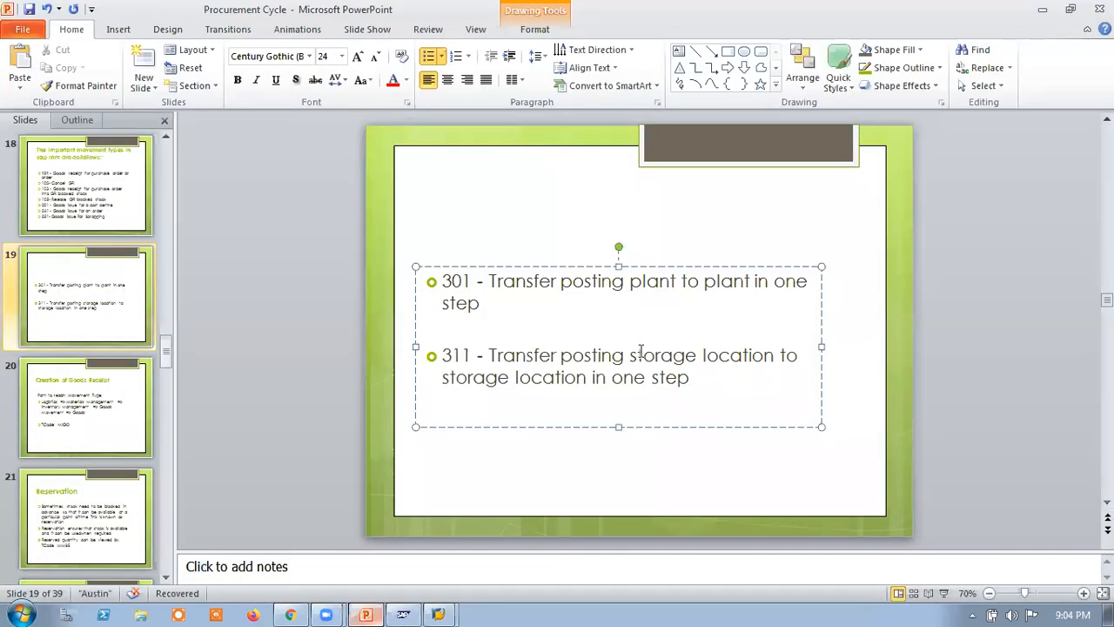
pyautogui.moveTo(626, 355); pyautogui.dragTo(588, 381)
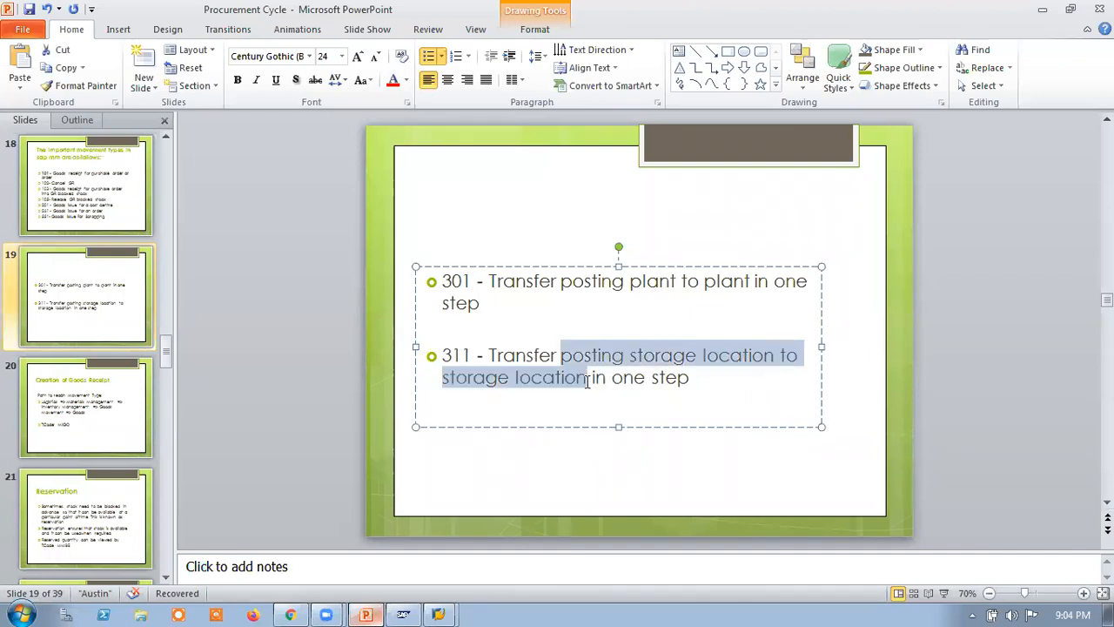
pyautogui.click(236, 79)
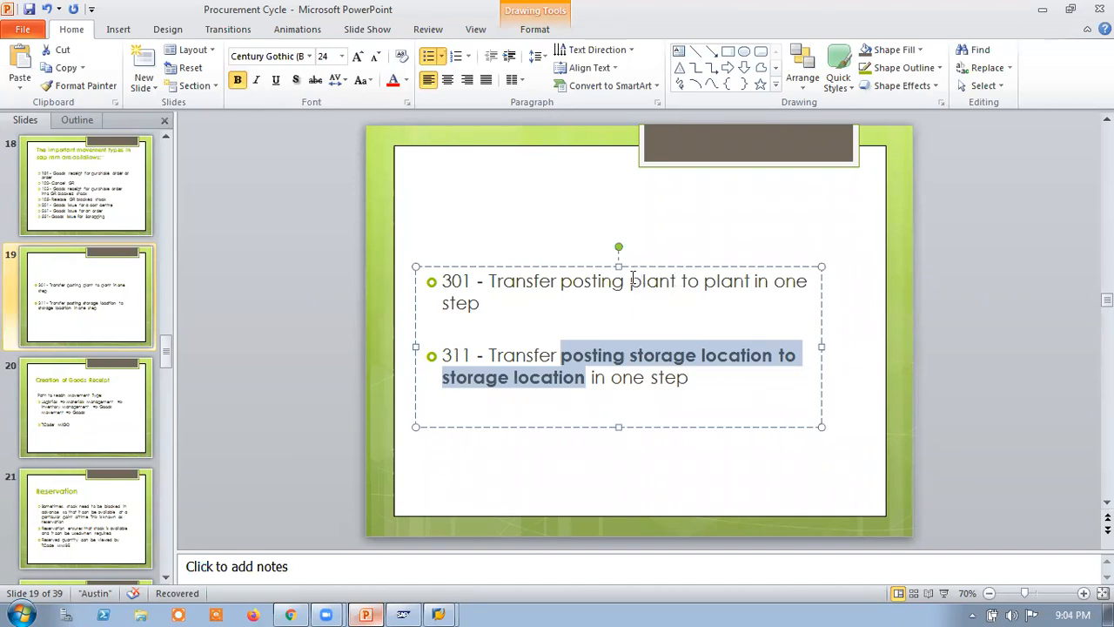
pyautogui.moveTo(671, 280); pyautogui.dragTo(734, 282)
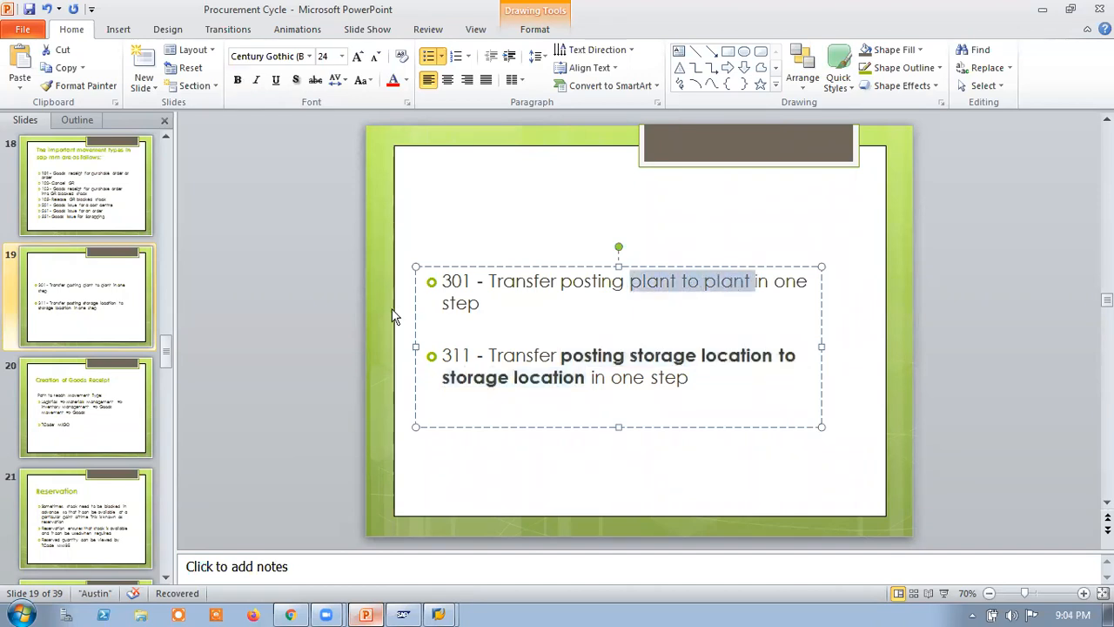
pyautogui.click(237, 79)
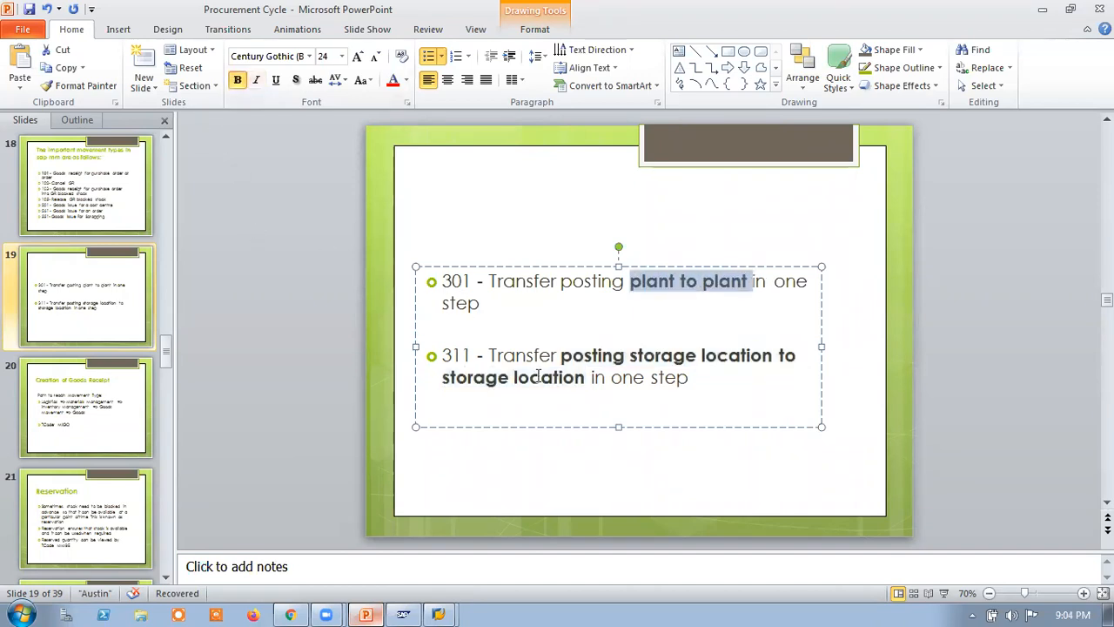
# Switch to the SAP transfer posting window and set the movement type to 311 from the movement type list
pyautogui.click(450, 615)
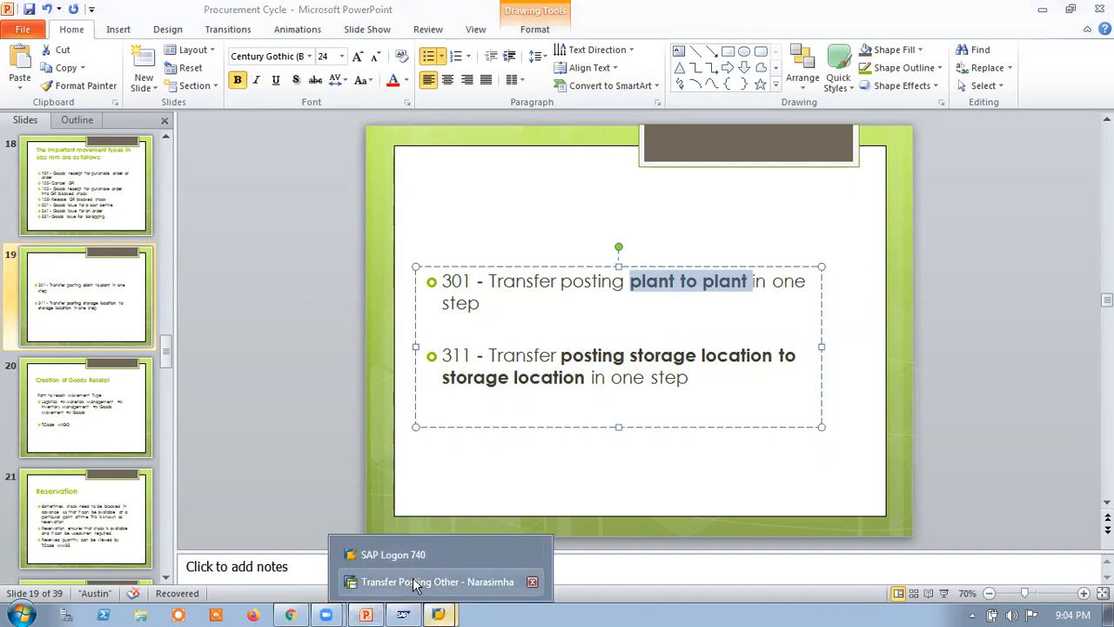
pyautogui.click(435, 577)
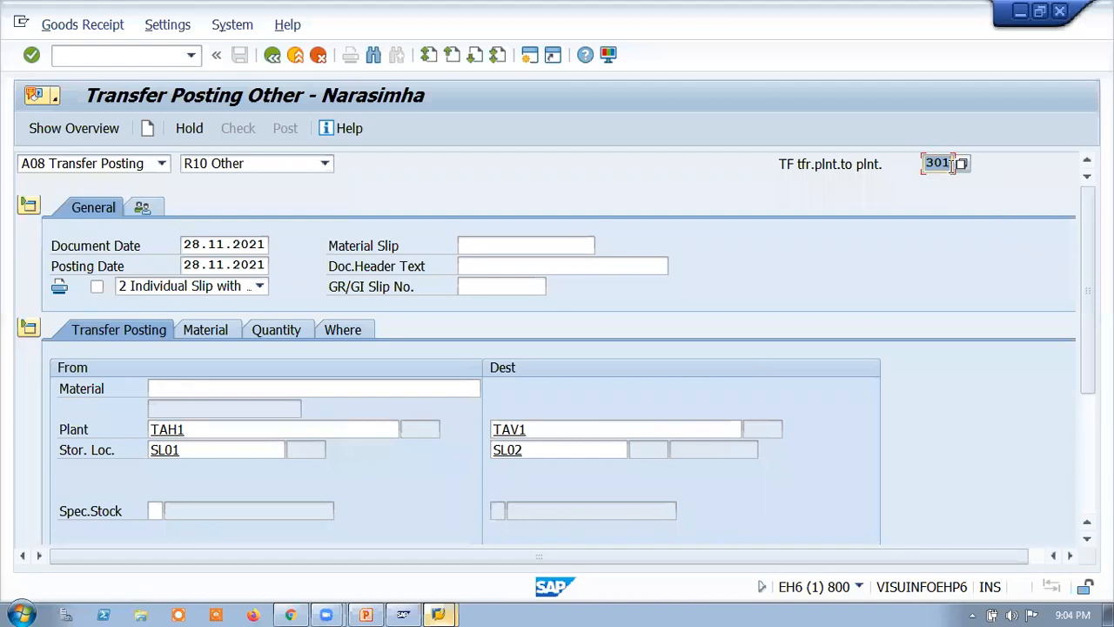
pyautogui.click(965, 169)
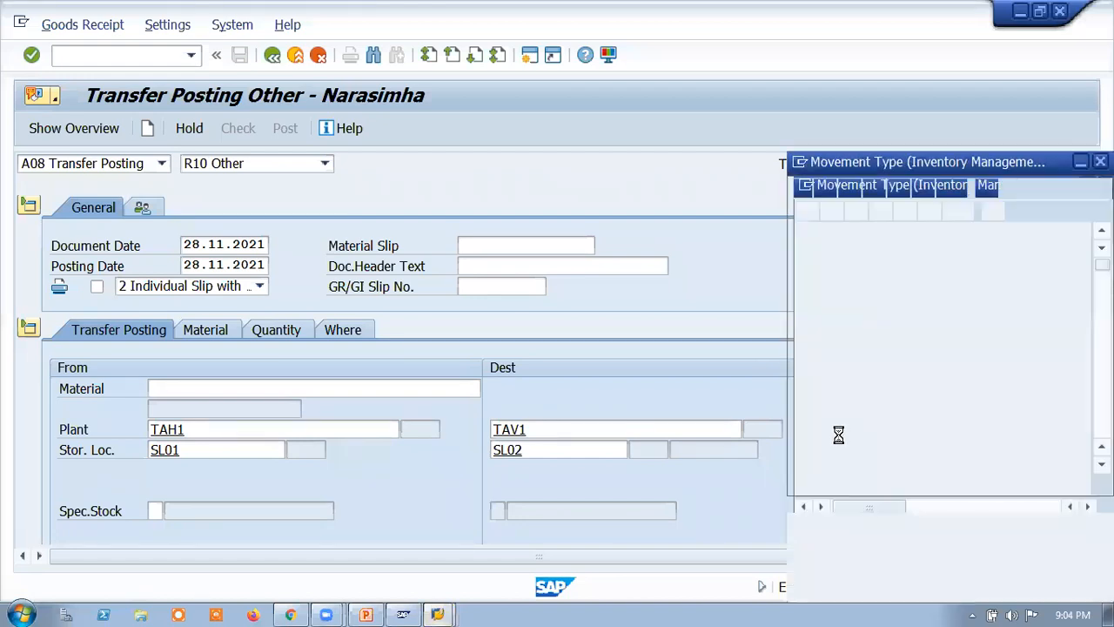
pyautogui.scroll(-10, 809, 392)
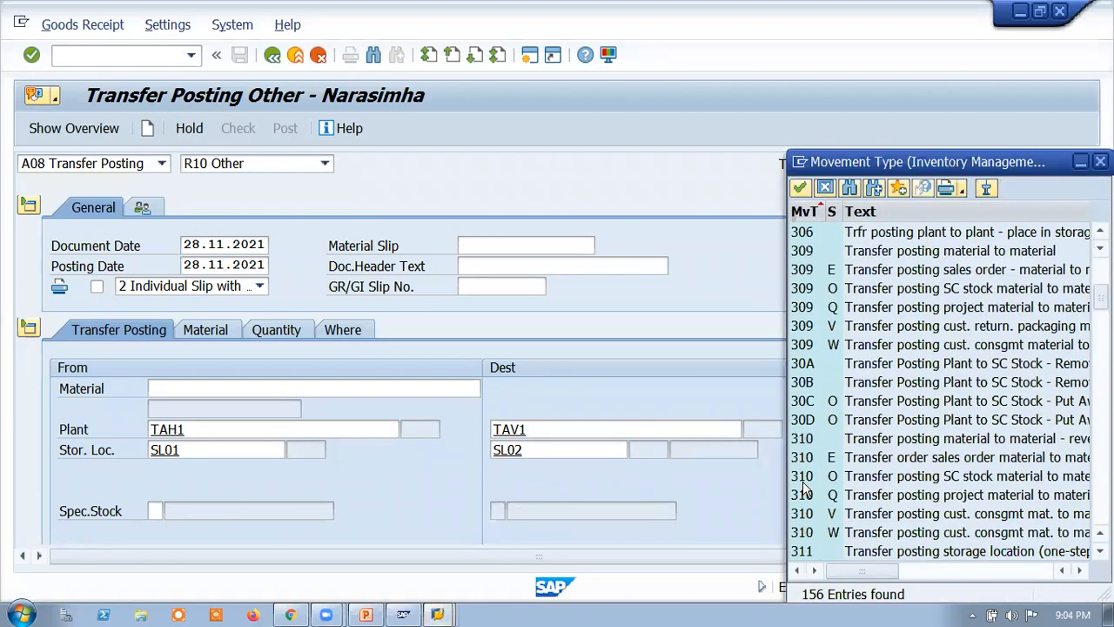
pyautogui.doubleClick(805, 331)
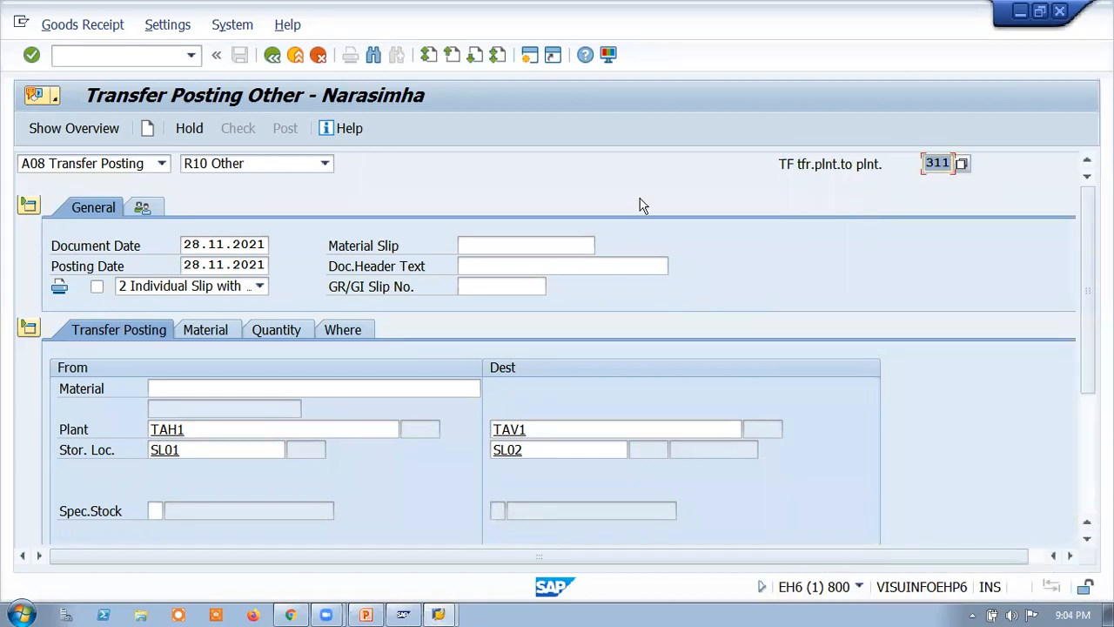
# Set the destination plant to TAH1, matching the source plant of the transfer posting
pyautogui.click(205, 430)
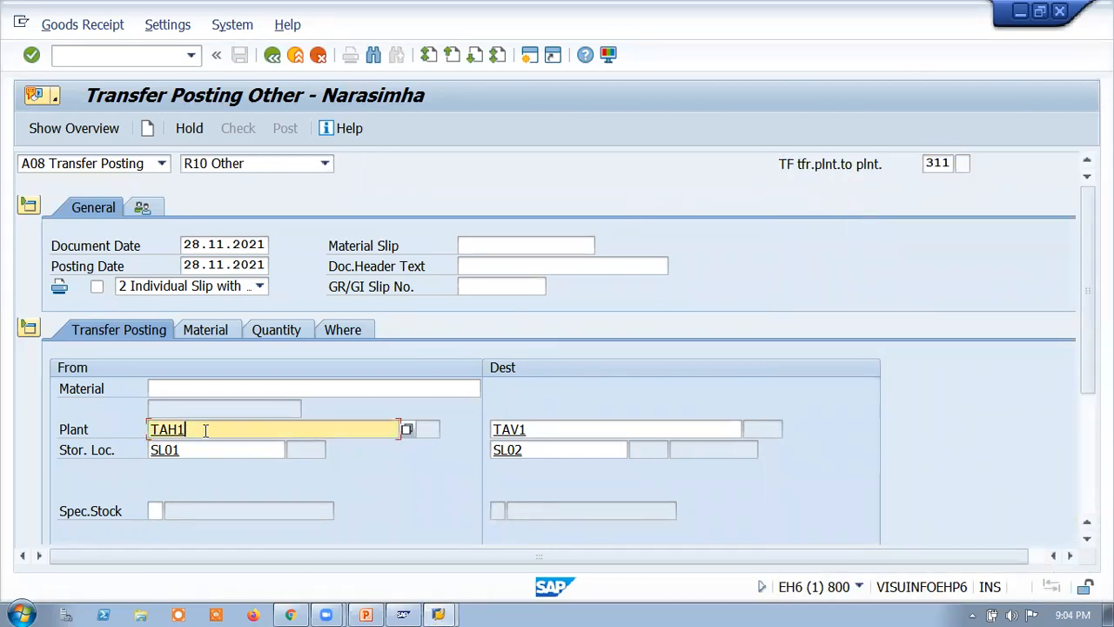
pyautogui.click(546, 426)
pyautogui.press('BackSpace')
pyautogui.press('BackSpace')
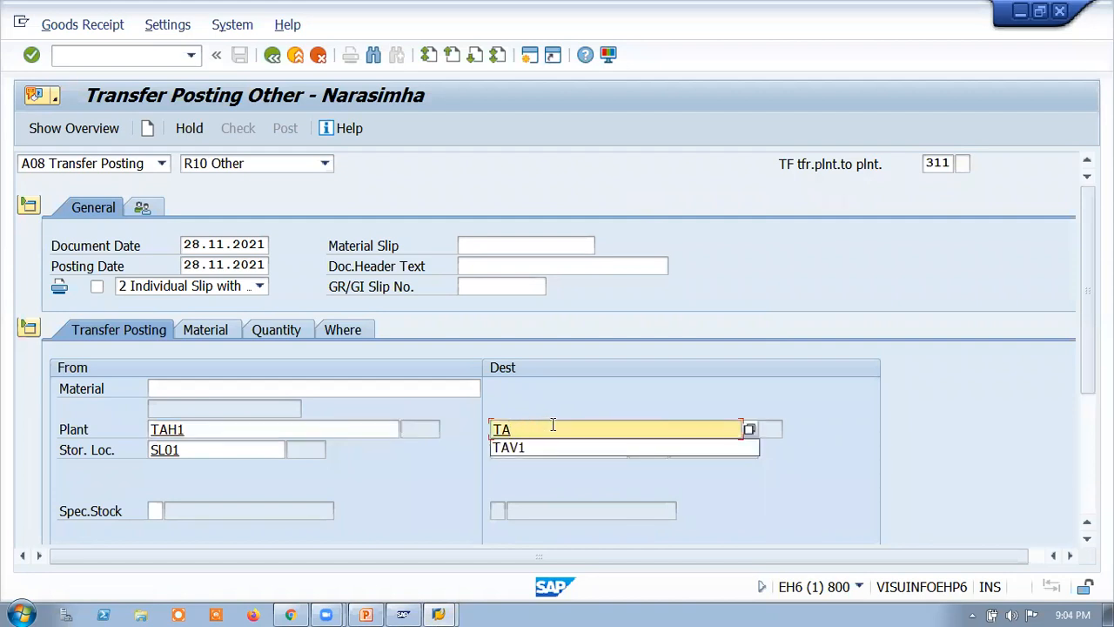
pyautogui.write('H1')
pyautogui.click(194, 427)
pyautogui.click(578, 432)
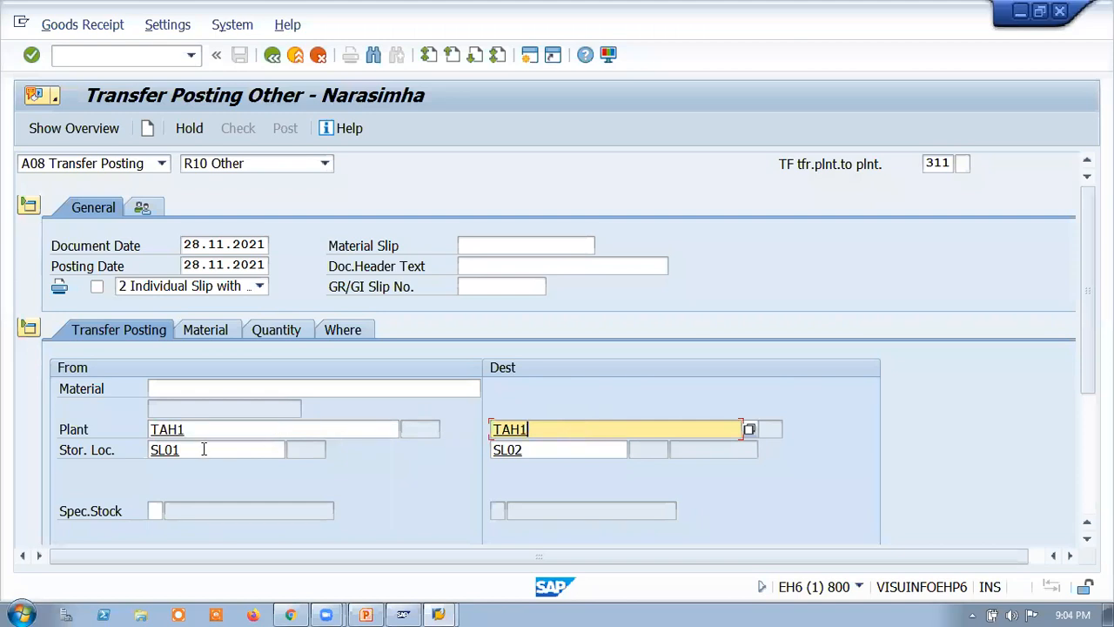
# Reverse the storage locations with SL02 as source and SL01 as destination, and extend the source entry to SL023
pyautogui.click(204, 448)
pyautogui.click(545, 450)
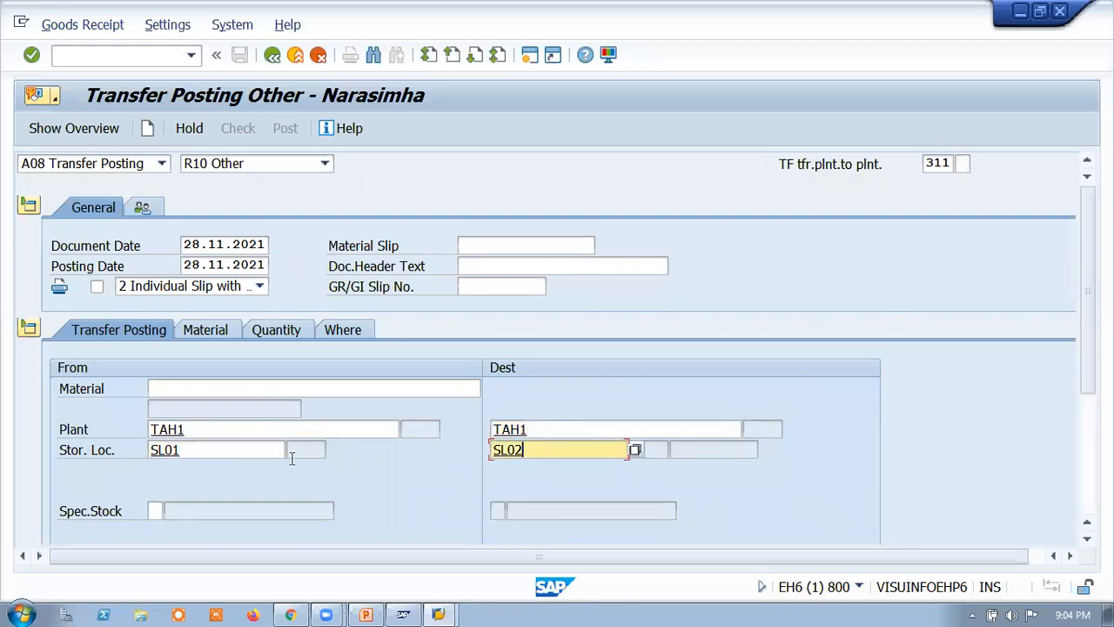
pyautogui.click(183, 449)
pyautogui.click(525, 449)
pyautogui.click(230, 450)
pyautogui.press('BackSpace')
pyautogui.write('2')
pyautogui.click(544, 450)
pyautogui.press('BackSpace')
pyautogui.write('1')
pyautogui.click(190, 450)
pyautogui.write('3')
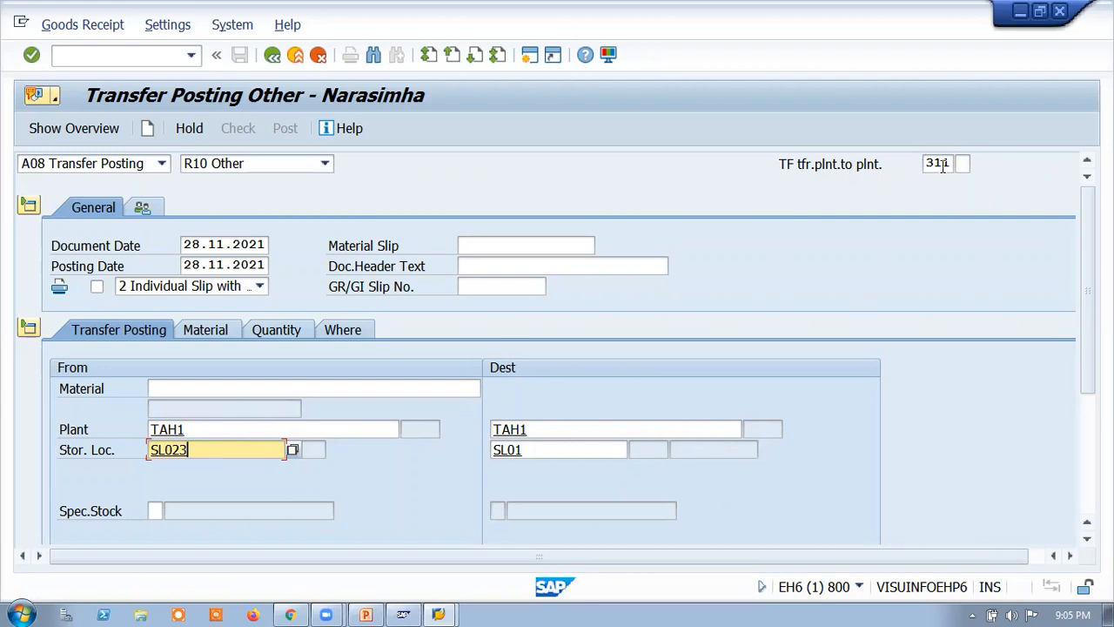
# Switch to PowerPoint and start the slide show from the slide on movement types 301 and 311
pyautogui.click(1020, 12)
pyautogui.click(976, 432)
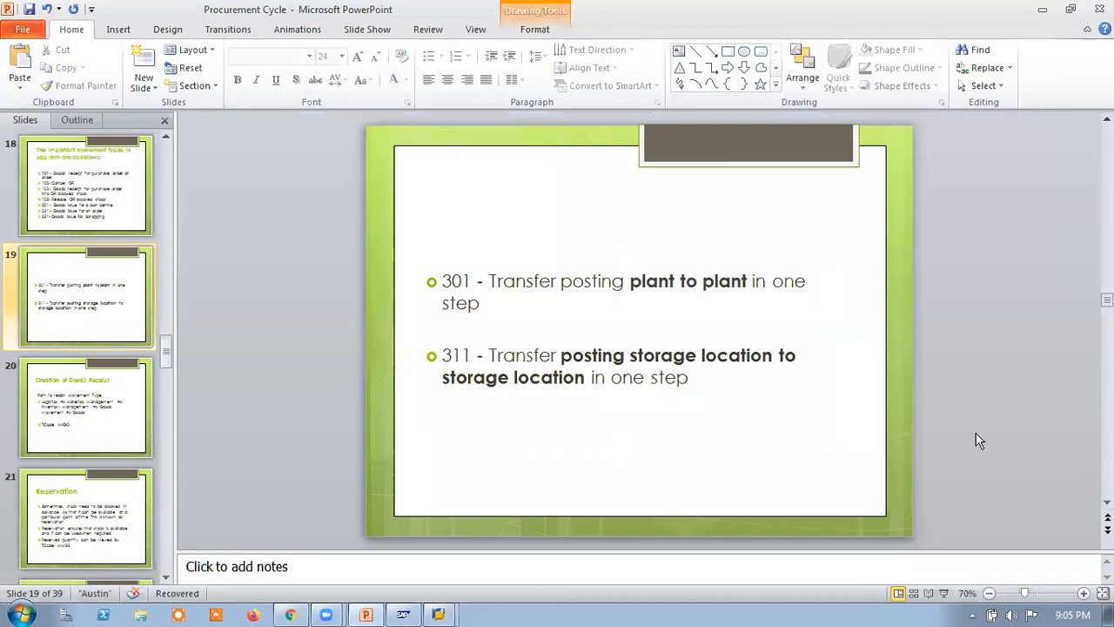
pyautogui.click(945, 592)
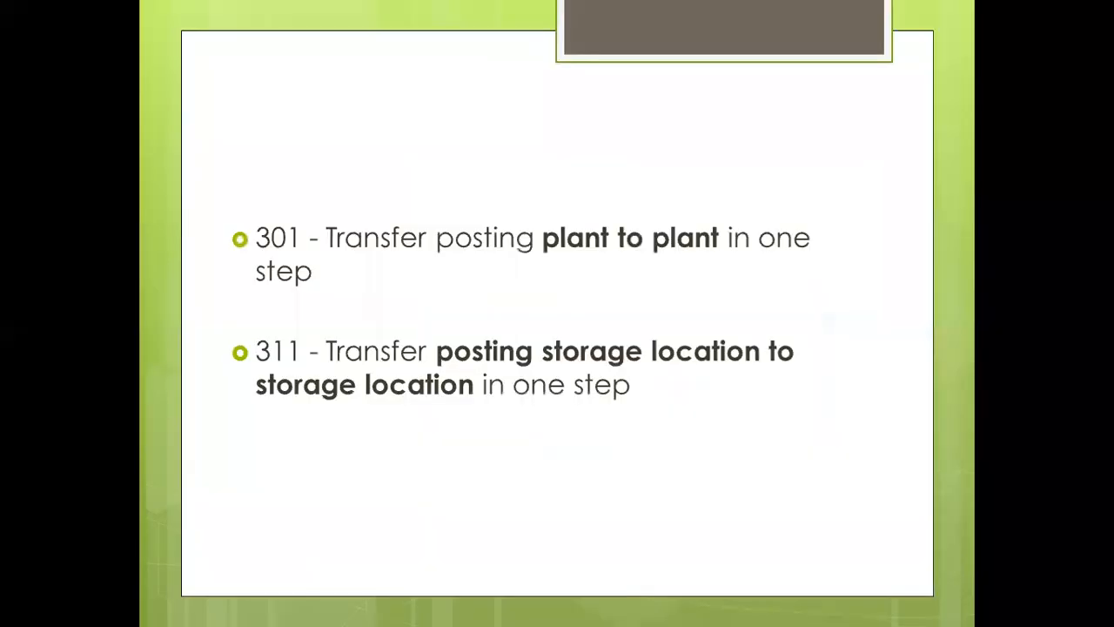
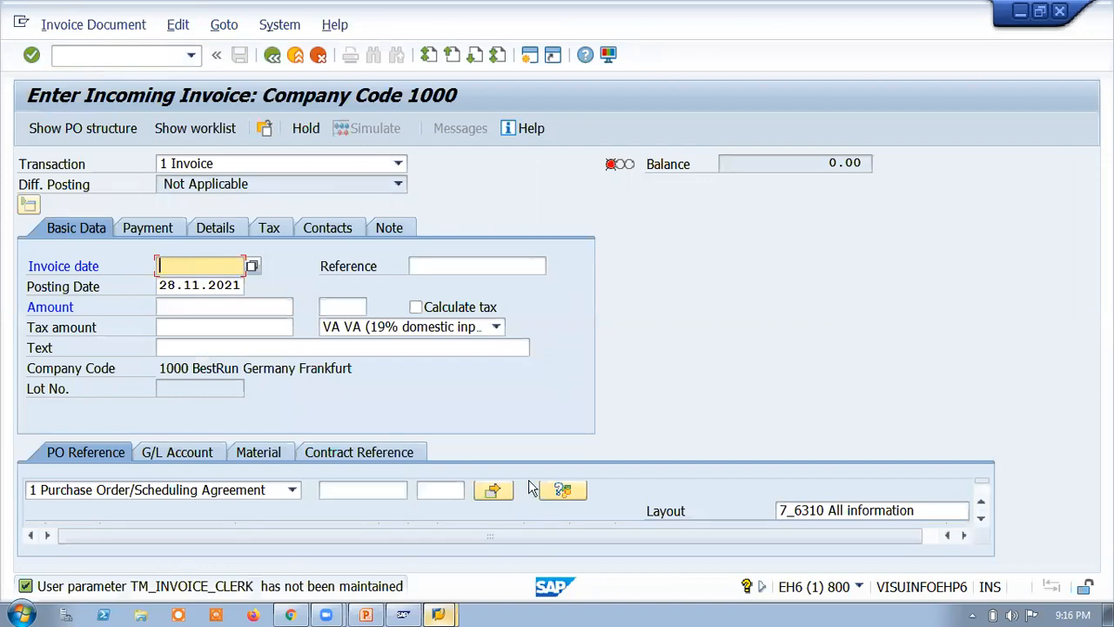
# Set the invoice date of the incoming invoice to 28.11.2021 using the calendar
pyautogui.click(194, 266)
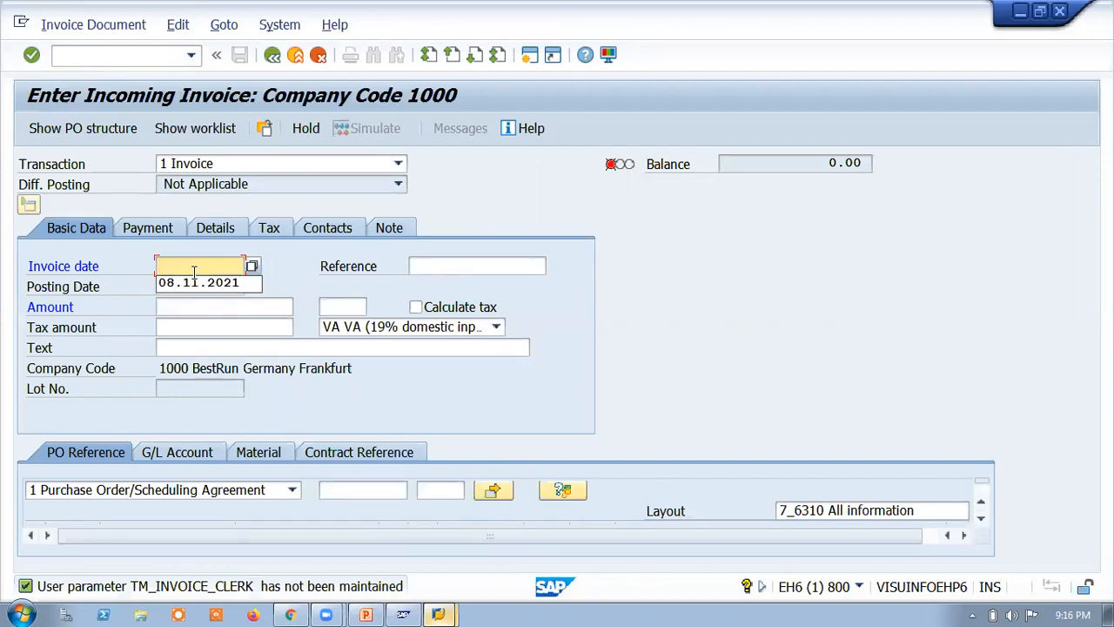
pyautogui.click(240, 271)
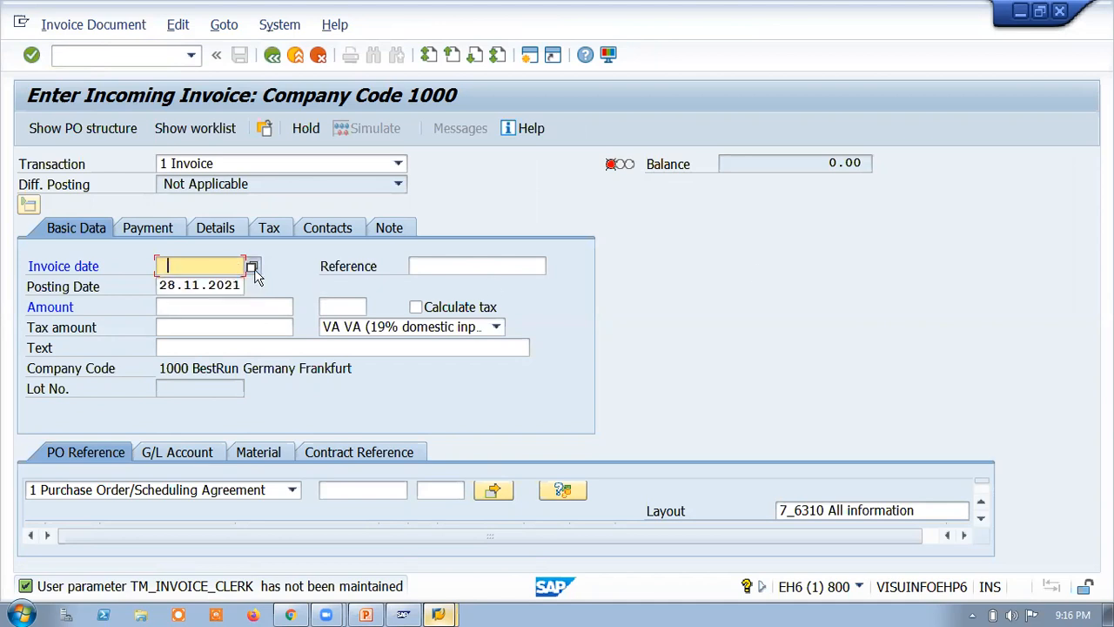
pyautogui.click(253, 268)
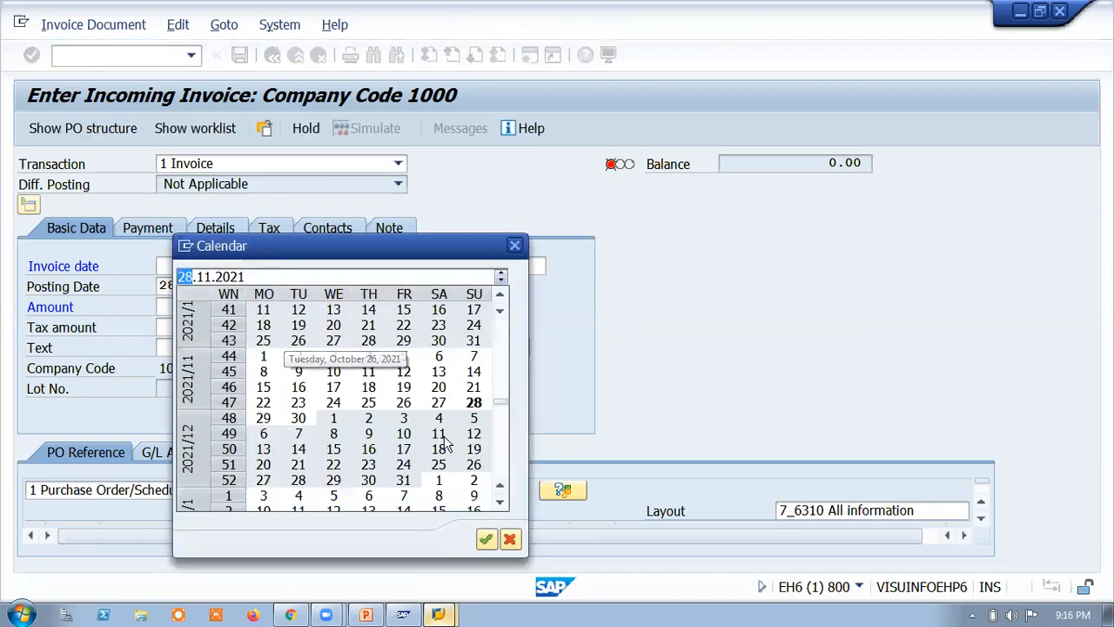
pyautogui.doubleClick(473, 403)
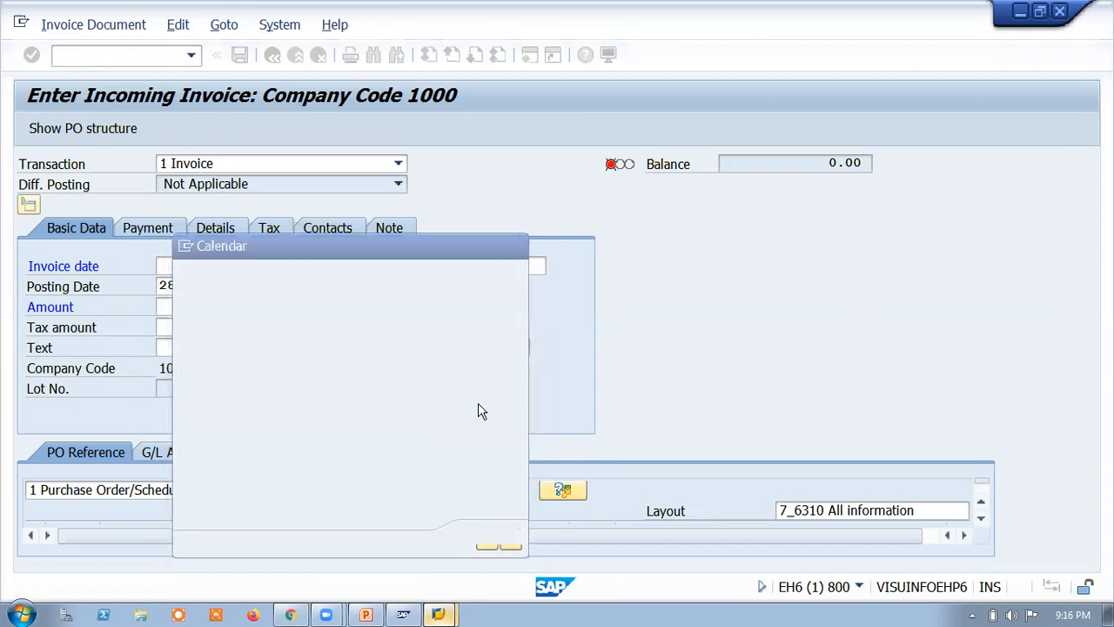
pyautogui.click(219, 312)
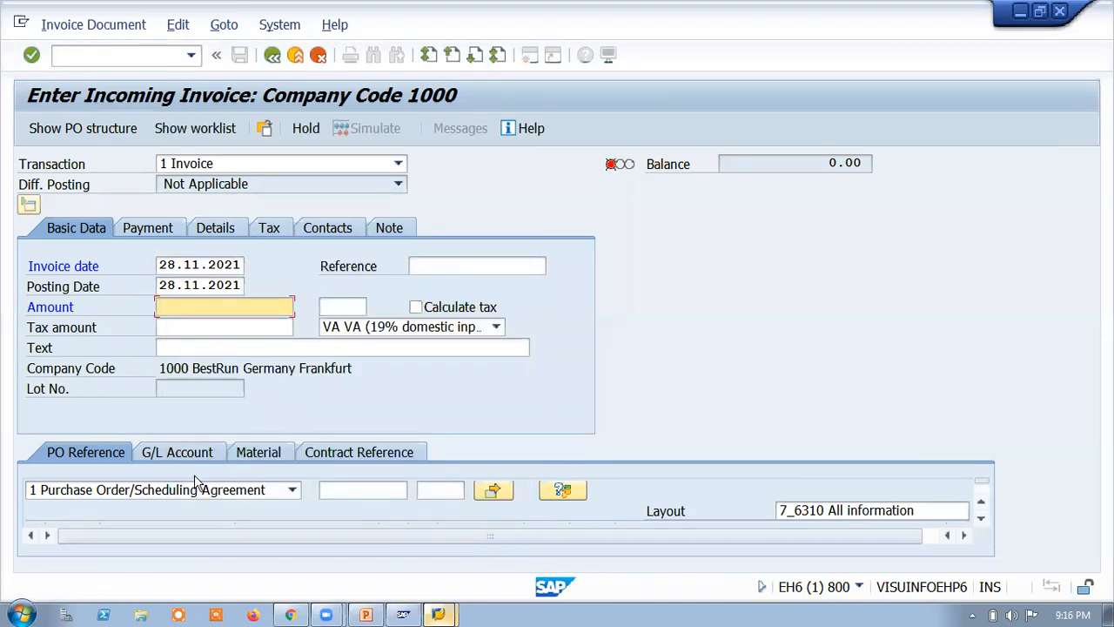
# Reference the invoice to Purchase Order/Scheduling Agreement and enter the suggested purchase order number
pyautogui.click(150, 494)
pyautogui.click(150, 496)
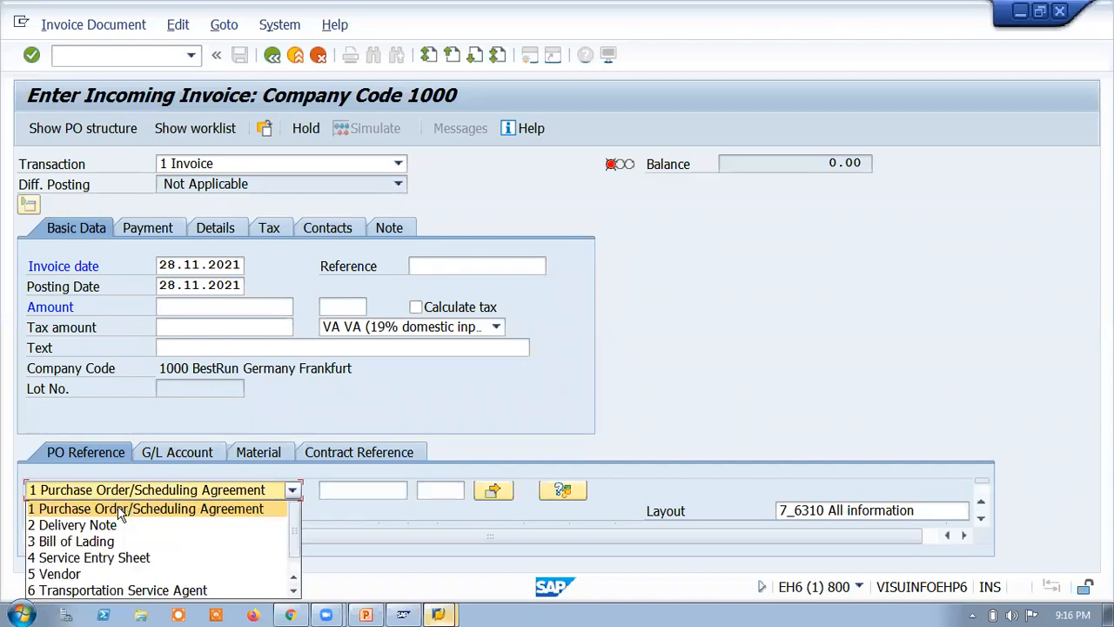
pyautogui.click(122, 510)
pyautogui.click(334, 493)
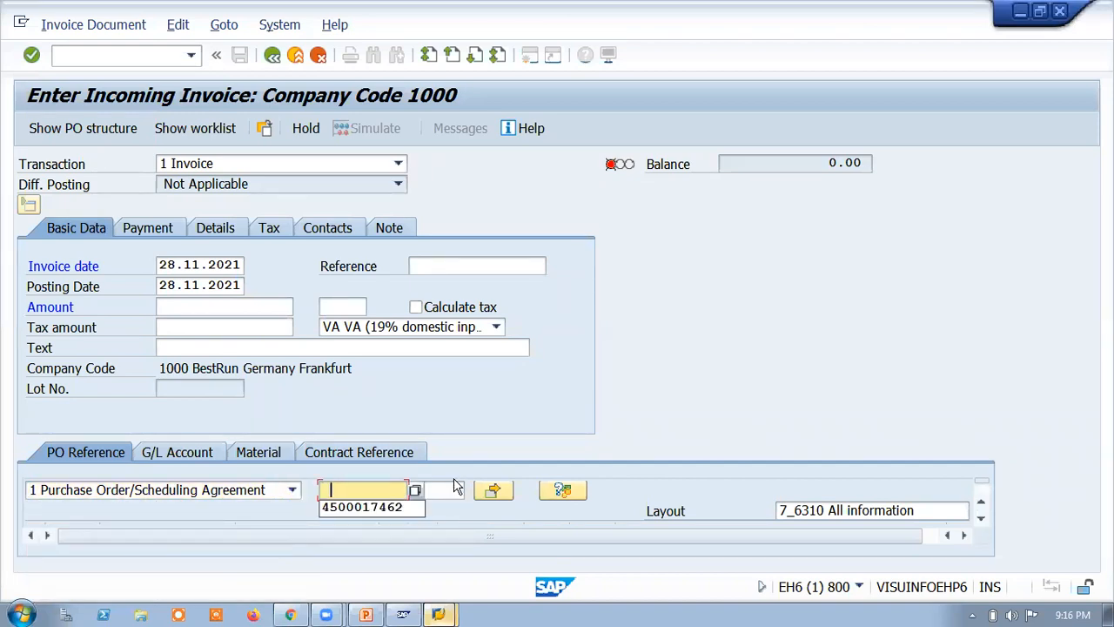
pyautogui.click(395, 511)
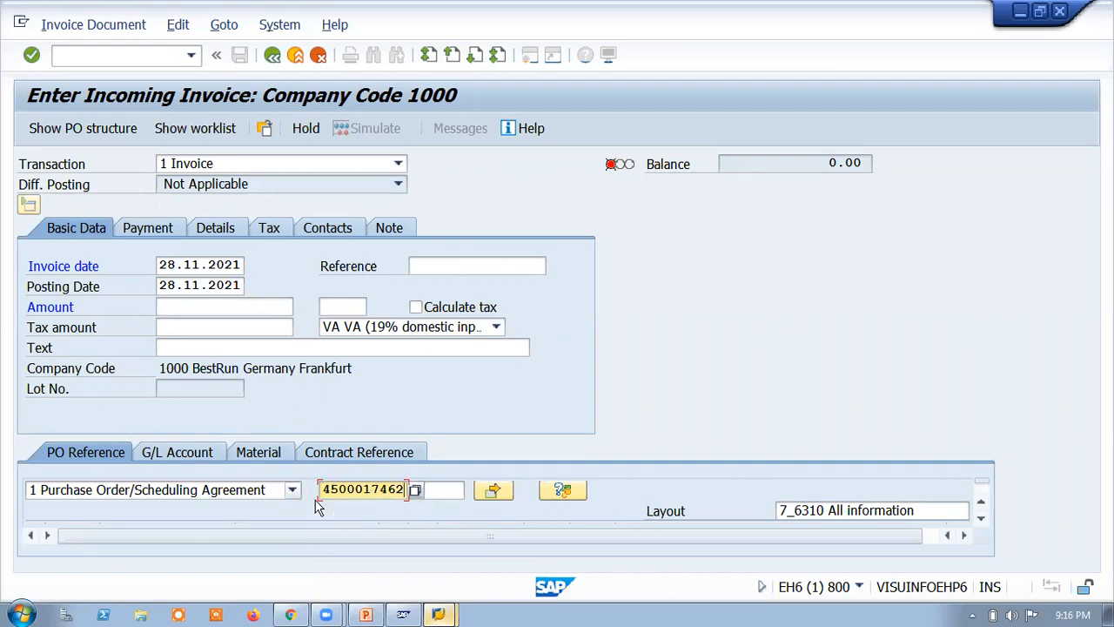
# Enter 123 as the invoice amount and review the invoice's purchase order reference category
pyautogui.click(191, 307)
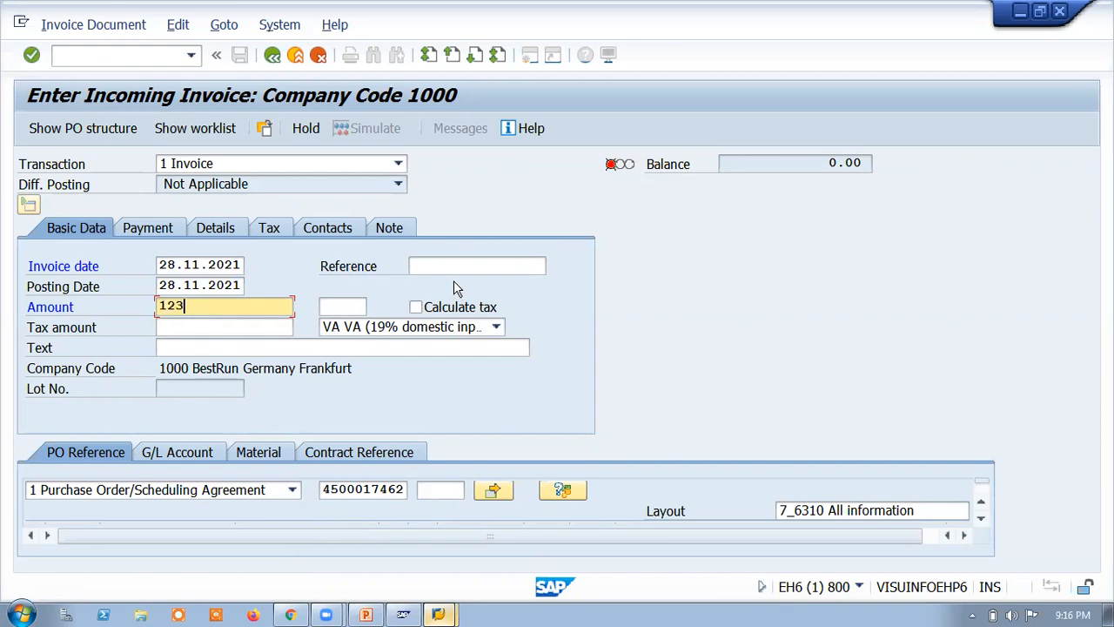
pyautogui.moveTo(186, 305); pyautogui.dragTo(147, 312)
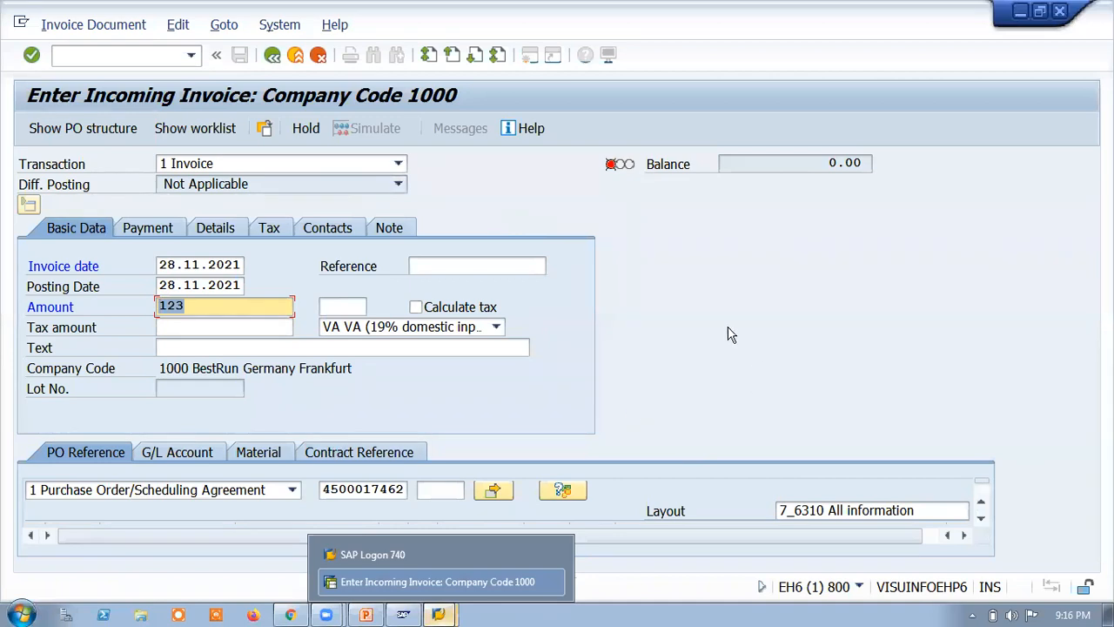
pyautogui.click(108, 494)
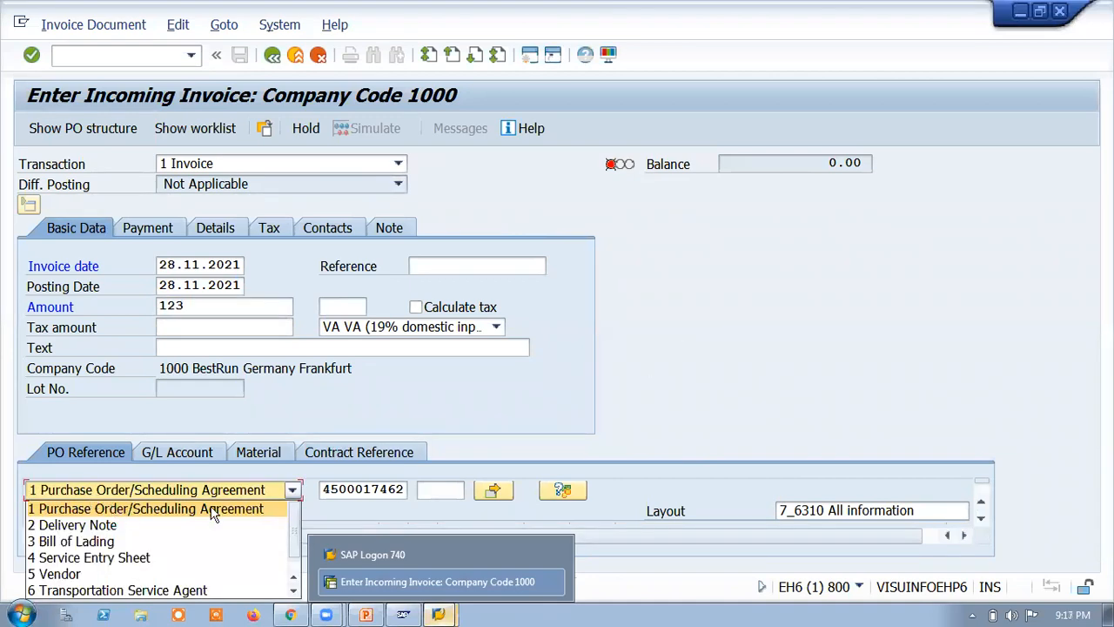
pyautogui.click(366, 489)
pyautogui.moveTo(200, 312); pyautogui.dragTo(92, 310)
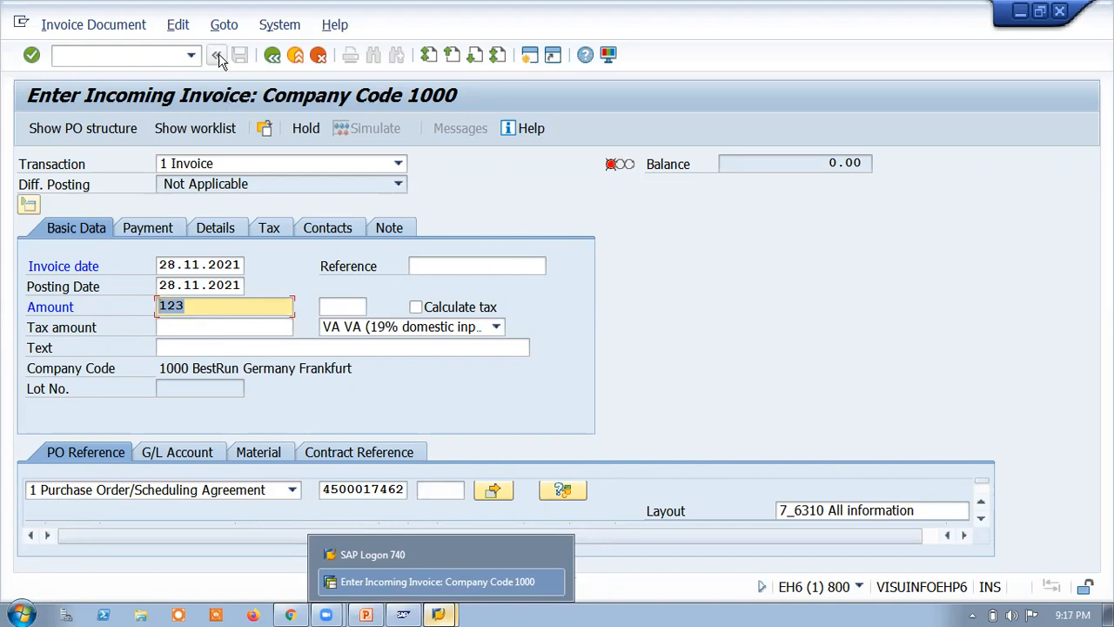
pyautogui.click(292, 490)
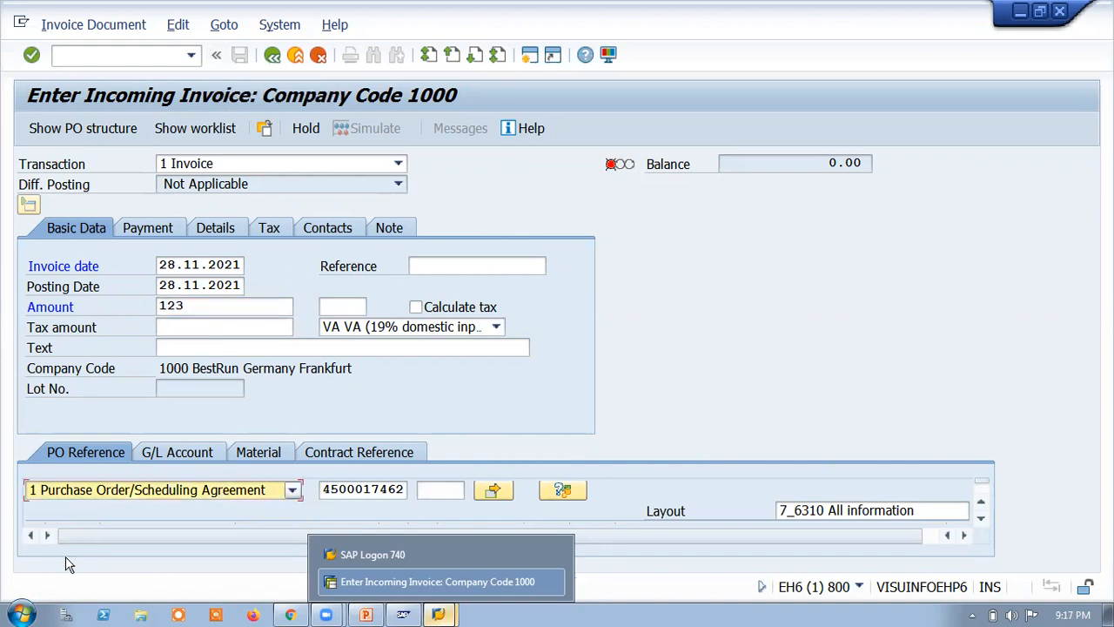
pyautogui.click(783, 371)
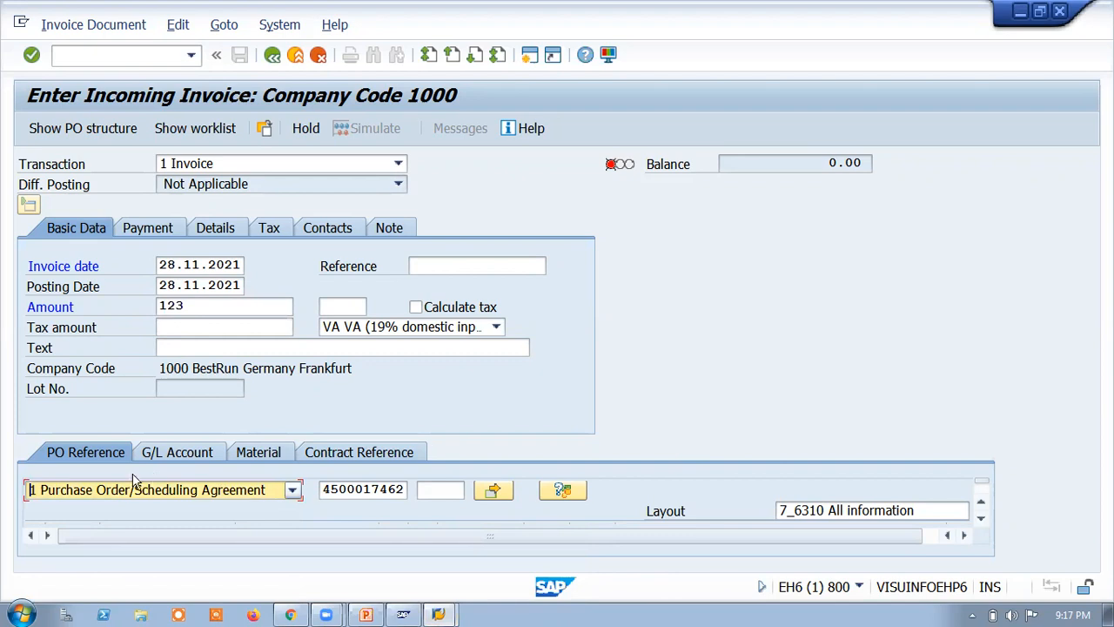
# Try Delivery Note and Vendor as the reference document category of the invoice
pyautogui.click(127, 491)
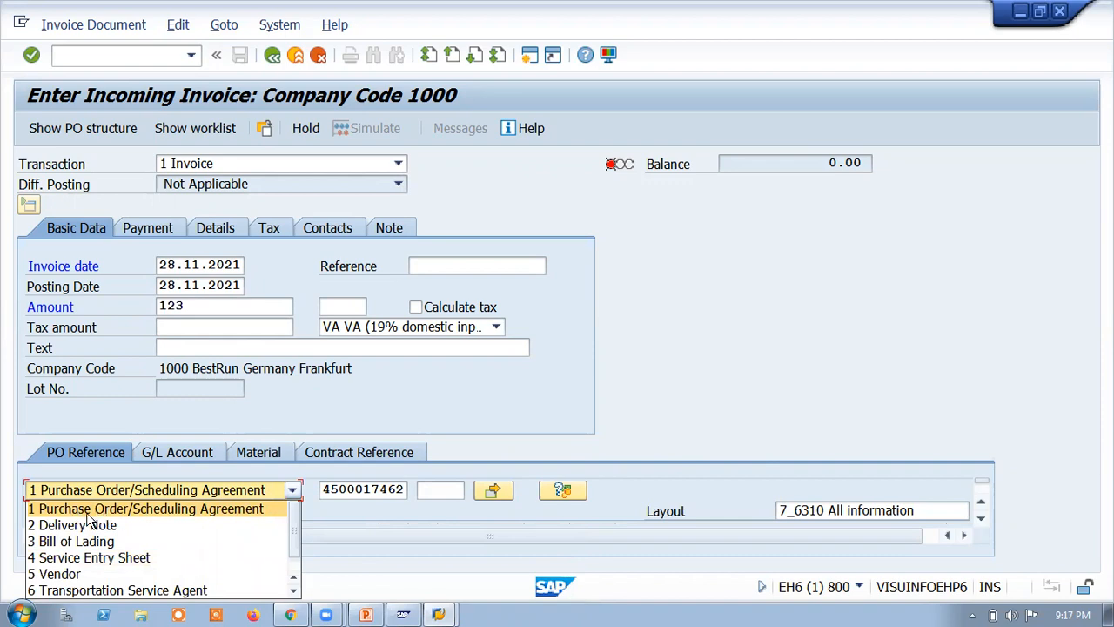
pyautogui.click(148, 530)
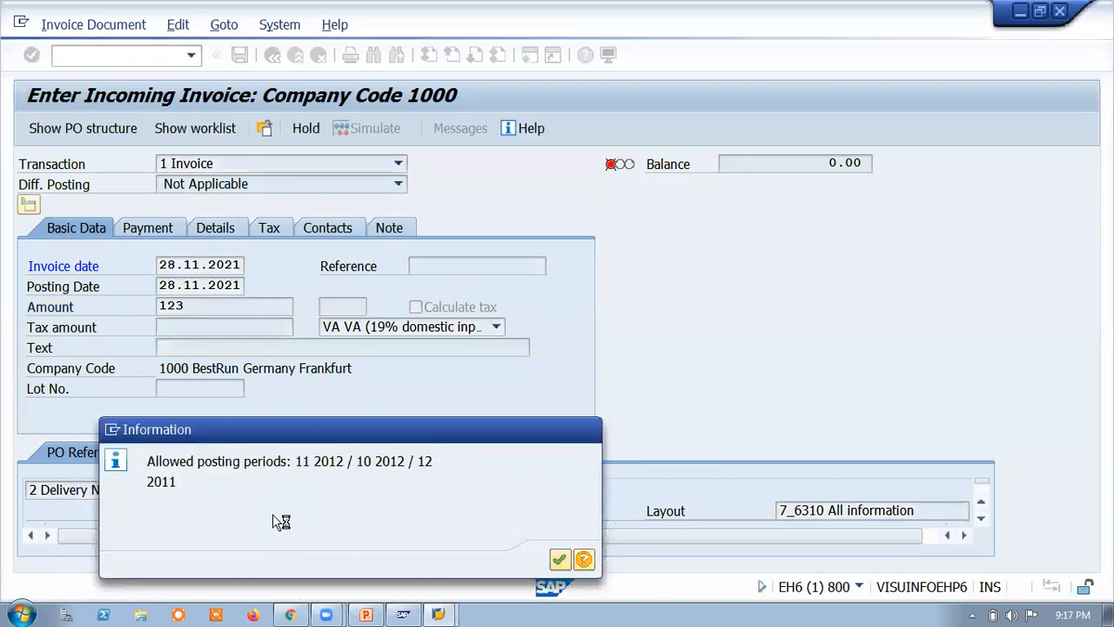
pyautogui.press('Return')
pyautogui.click(370, 490)
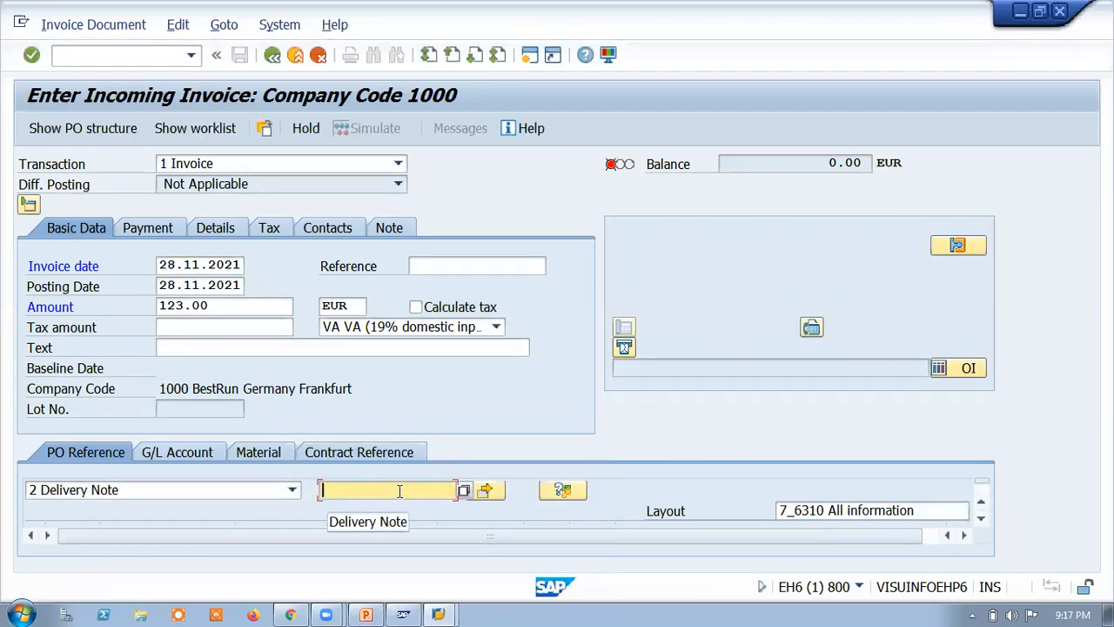
pyautogui.click(255, 493)
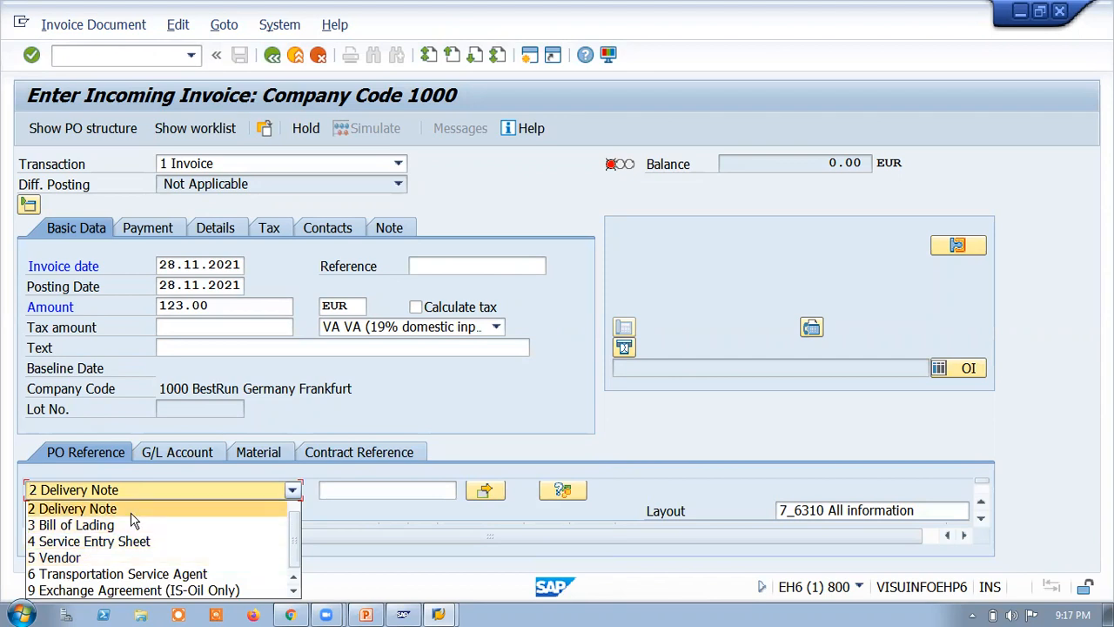
pyautogui.click(79, 558)
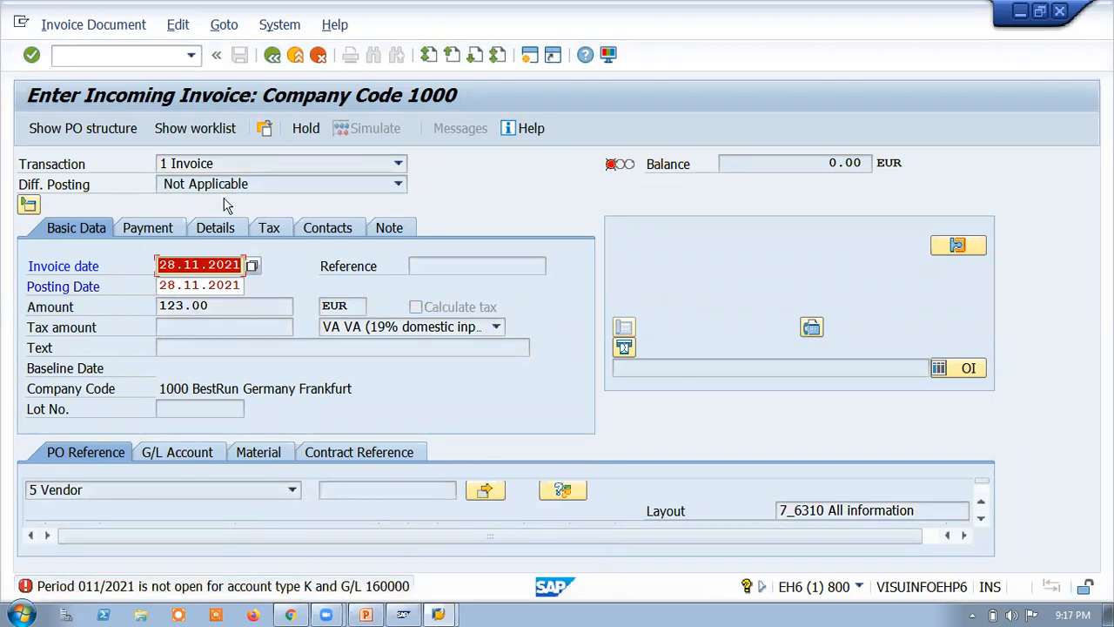
# Restart the incoming invoice entry with transaction MIRO and open the list of reference document categories
pyautogui.click(272, 54)
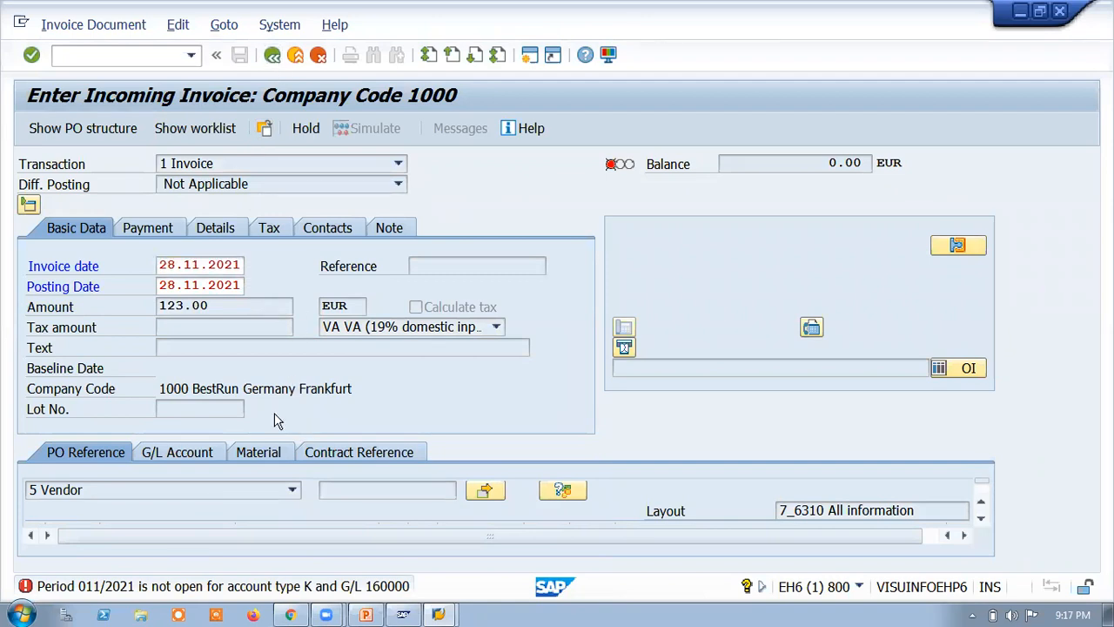
pyautogui.click(115, 54)
pyautogui.write('MIRO')
pyautogui.press('Return')
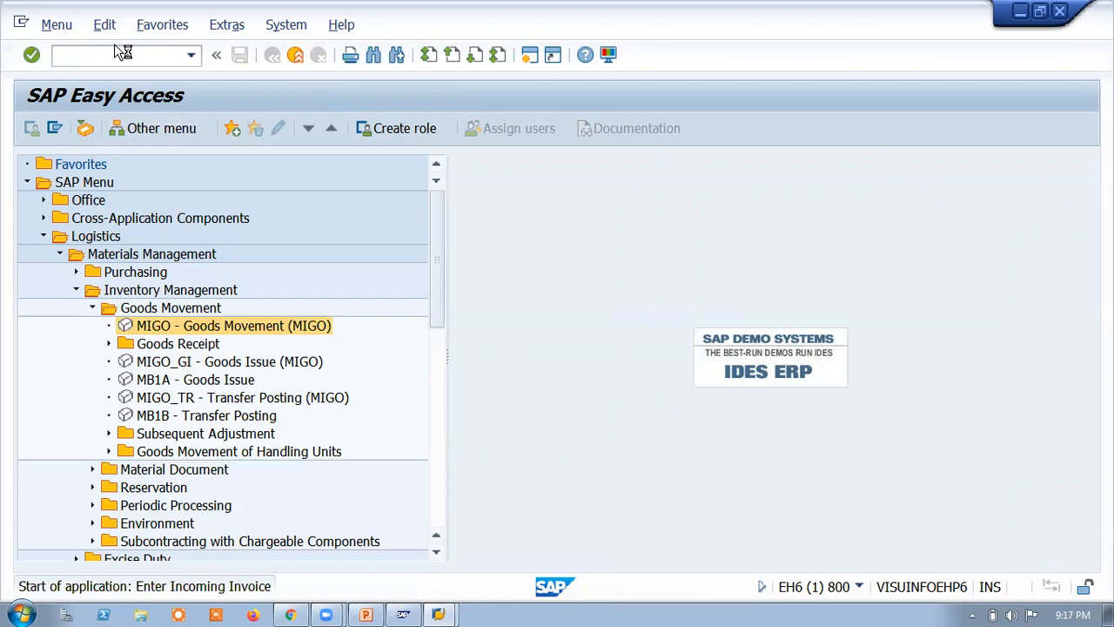
pyautogui.click(157, 495)
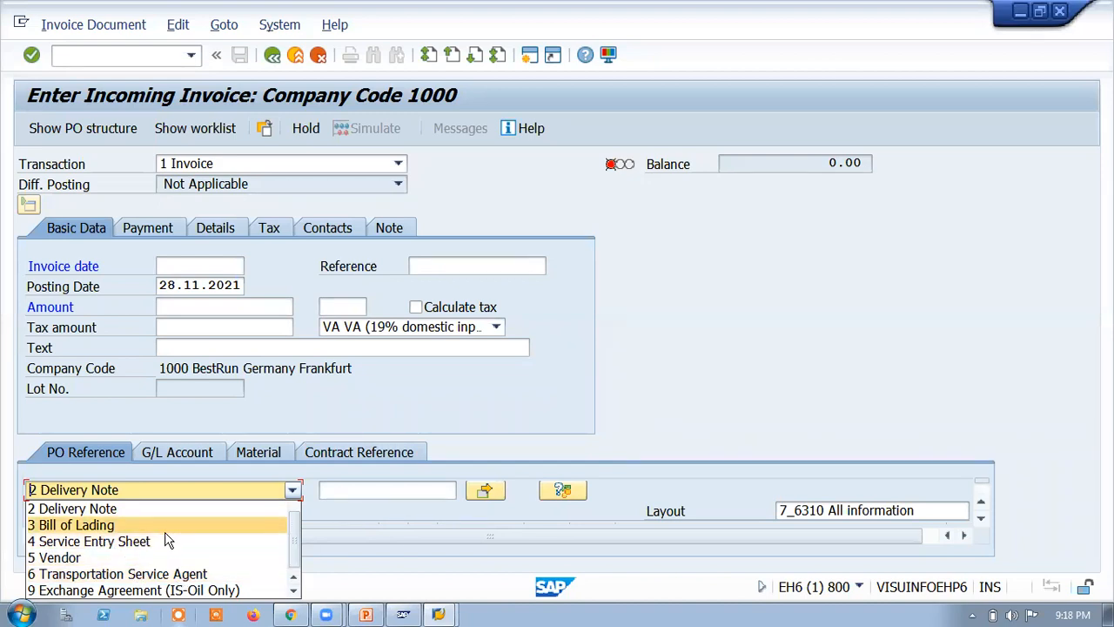
# Set the invoice's reference category back to Purchase Order/Scheduling Agreement, then leave the invoice entry for SAP Easy Access
pyautogui.scroll(1, 165, 528)
pyautogui.click(148, 509)
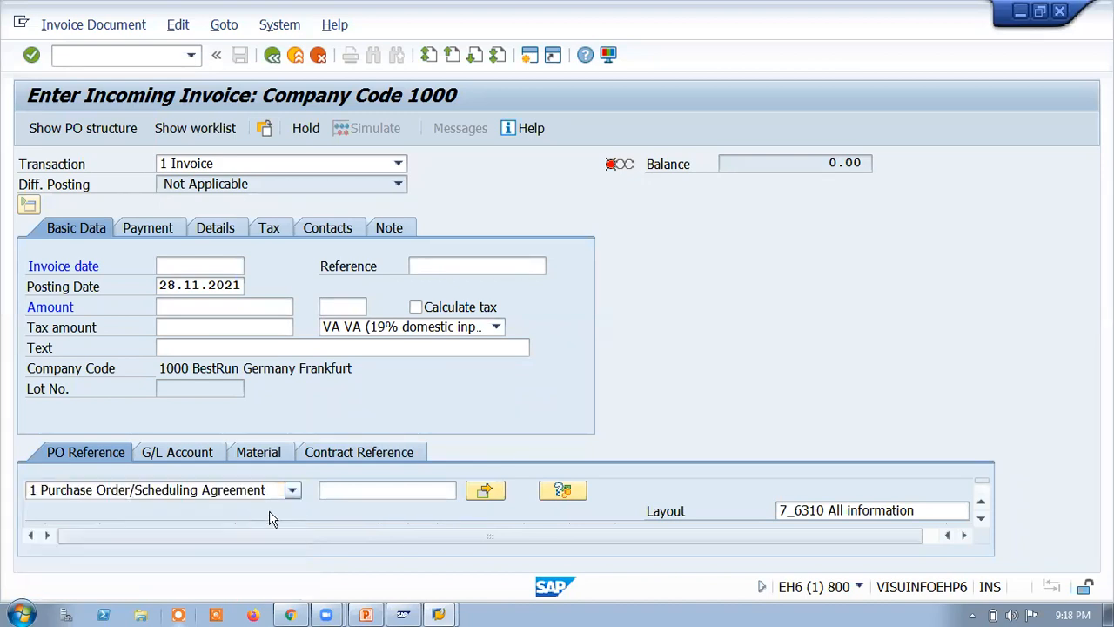
pyautogui.click(355, 491)
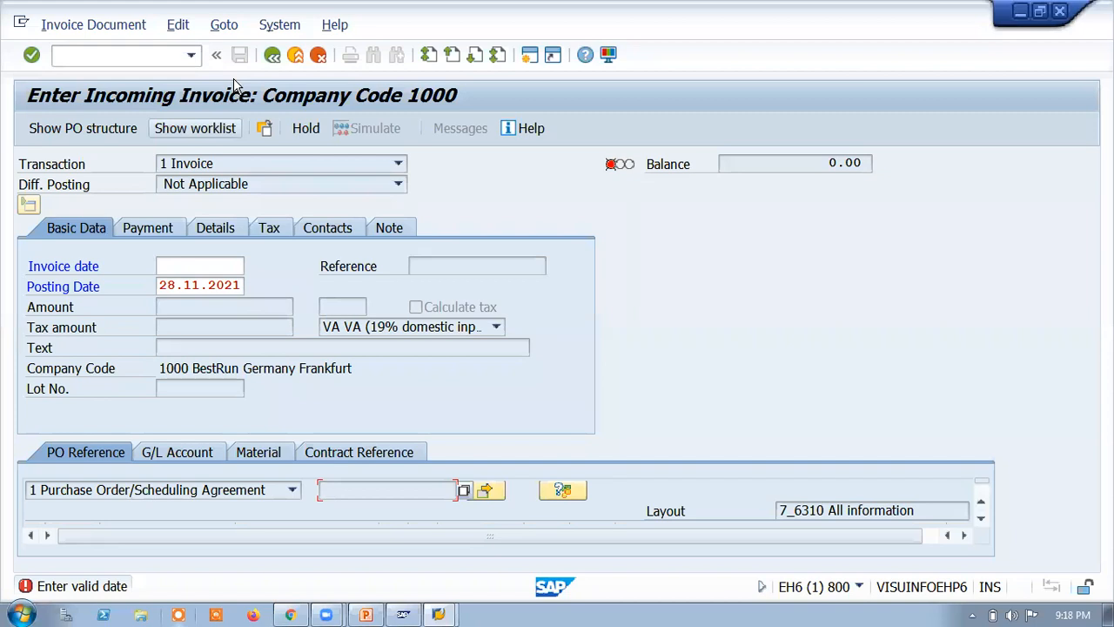
pyautogui.click(273, 55)
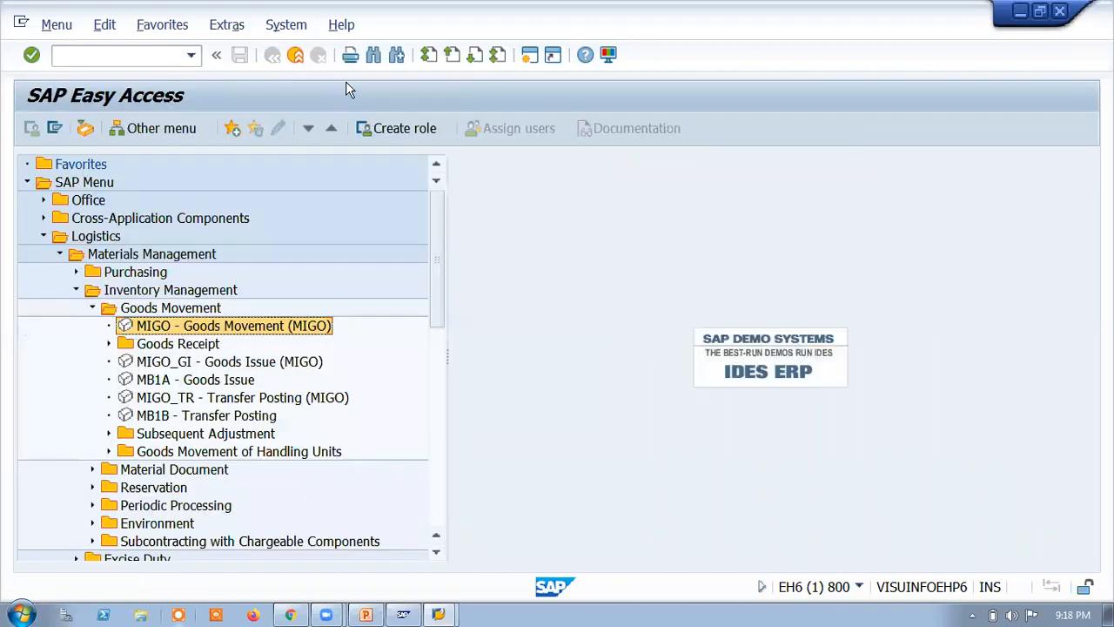
# Switch to the Procurement Cycle presentation in PowerPoint and highlight in turn Posting of Invoice, Blocked Invoice and Evaluated Receipt Settlement - ERS
pyautogui.click(374, 614)
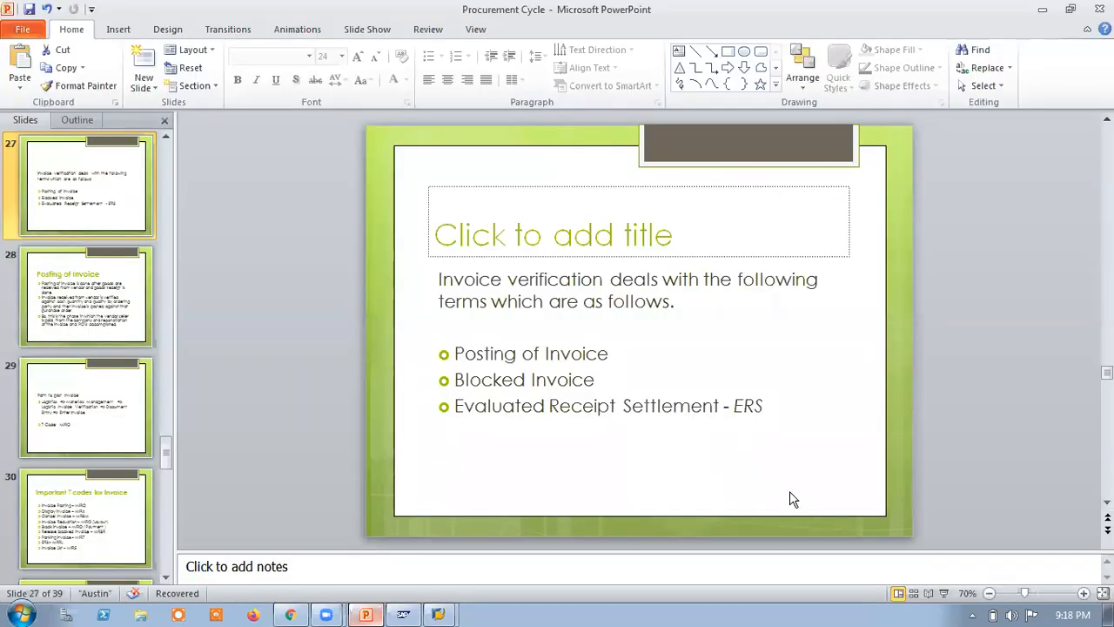
pyautogui.click(770, 407)
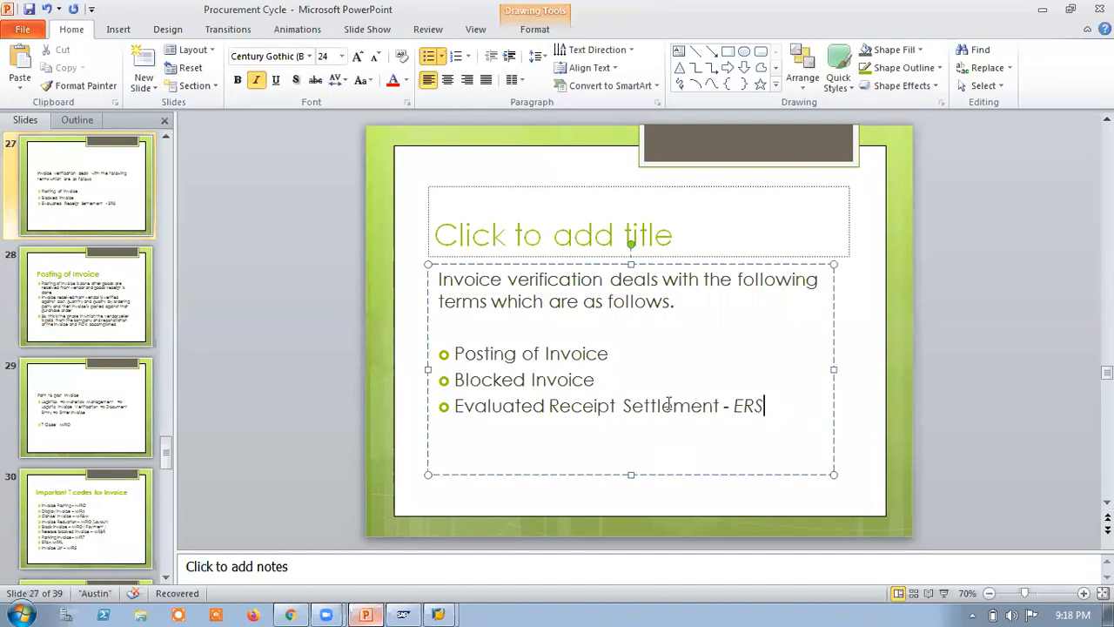
pyautogui.moveTo(615, 354); pyautogui.dragTo(452, 354)
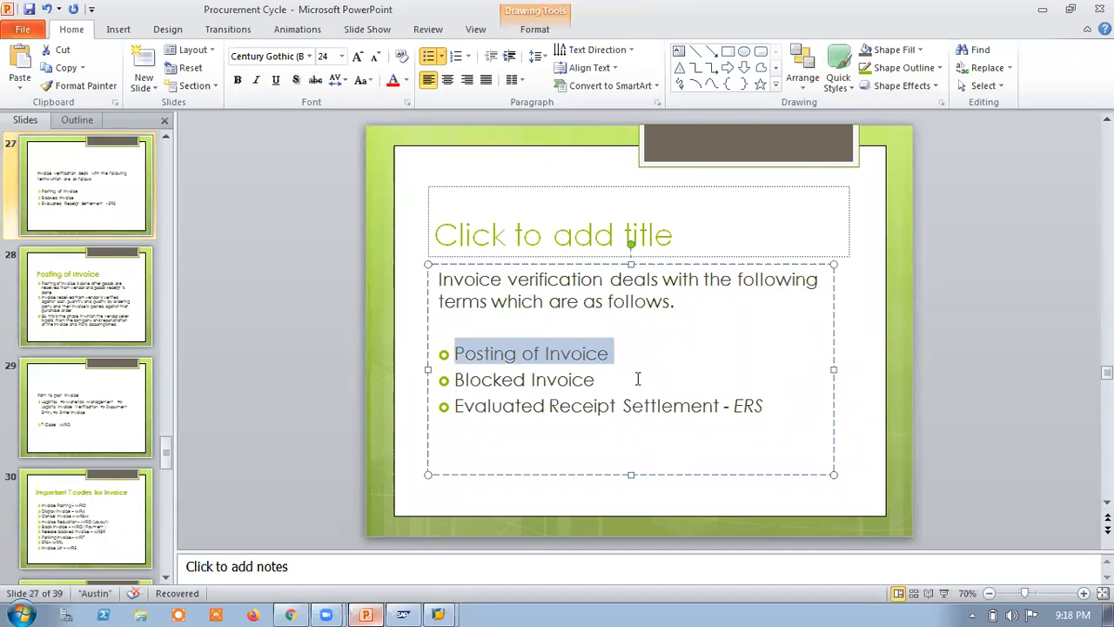
pyautogui.moveTo(599, 376); pyautogui.dragTo(488, 387)
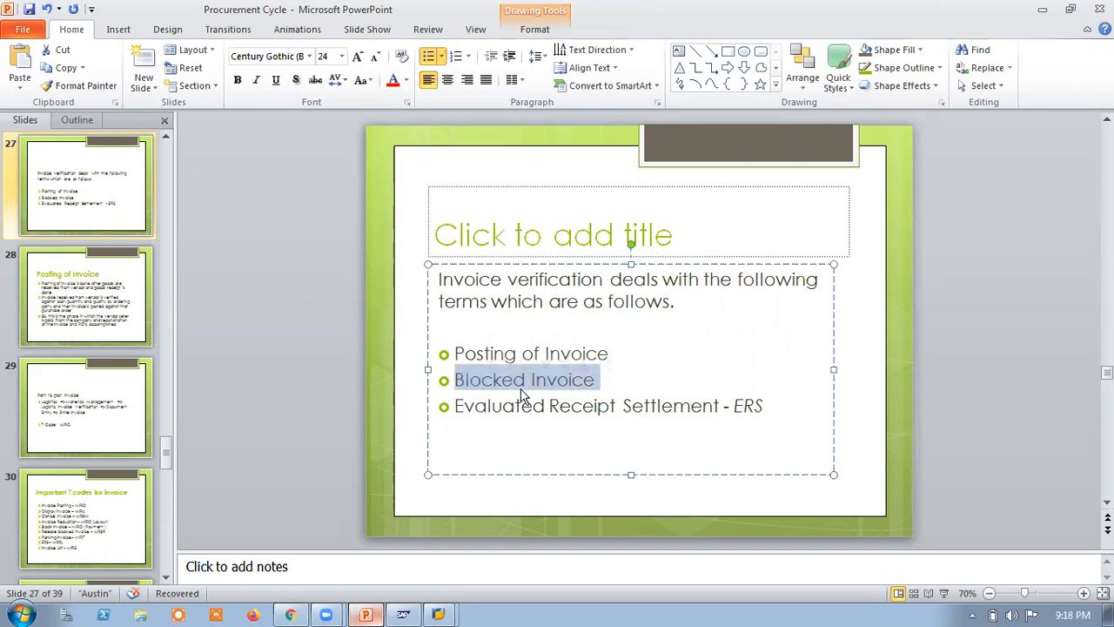
pyautogui.click(617, 380)
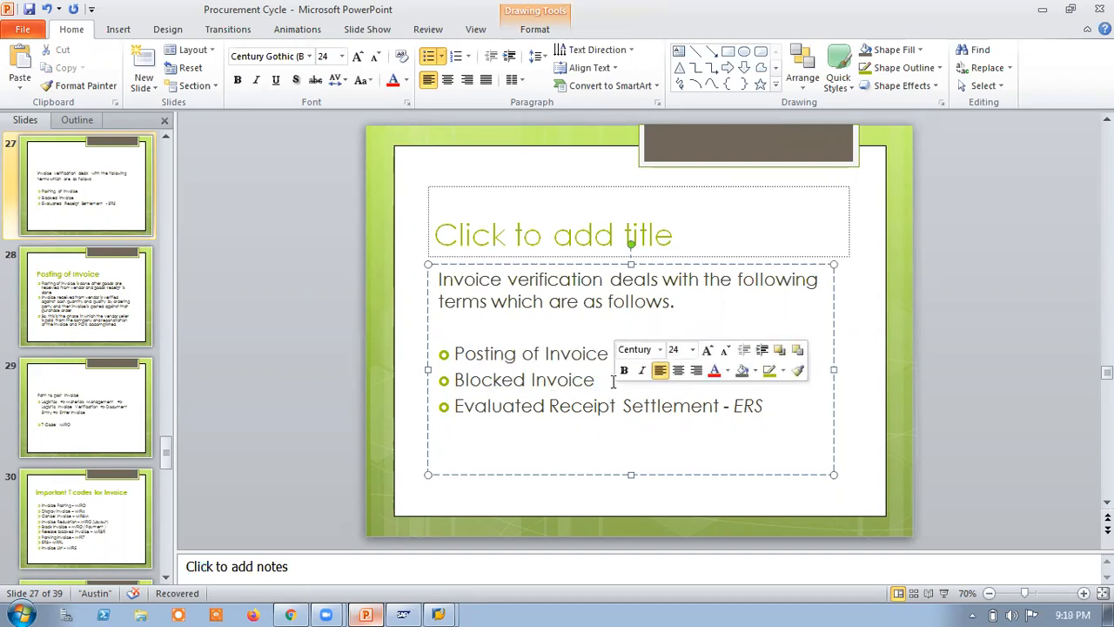
pyautogui.moveTo(769, 406); pyautogui.dragTo(493, 409)
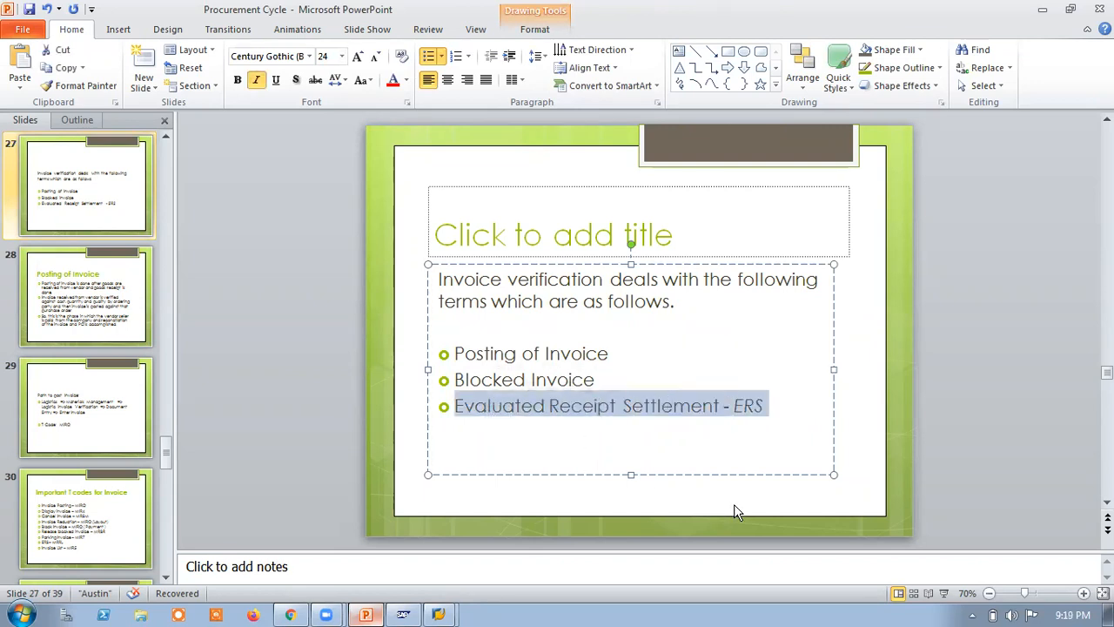
pyautogui.click(771, 507)
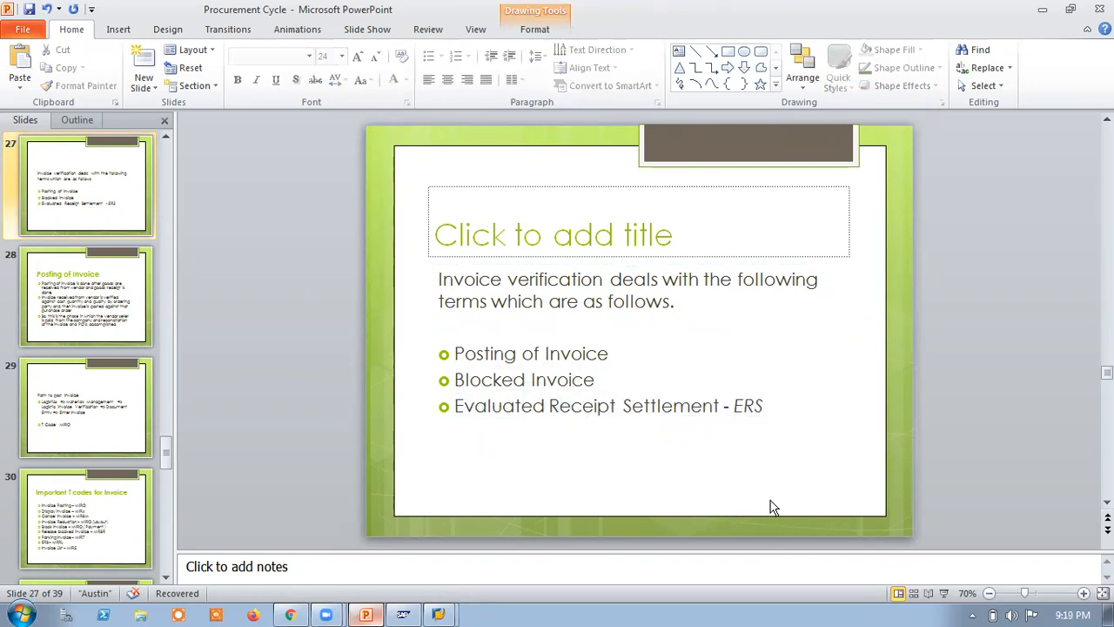
# Open the Important T codes for Invoice slide and start the slide show from it
pyautogui.click(64, 513)
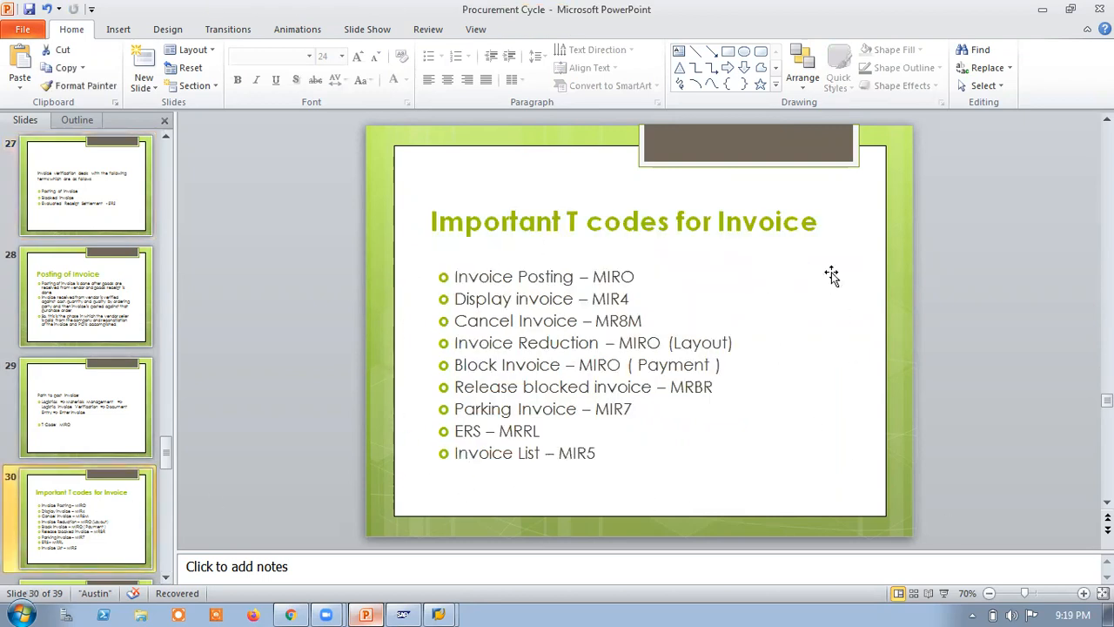
pyautogui.click(944, 593)
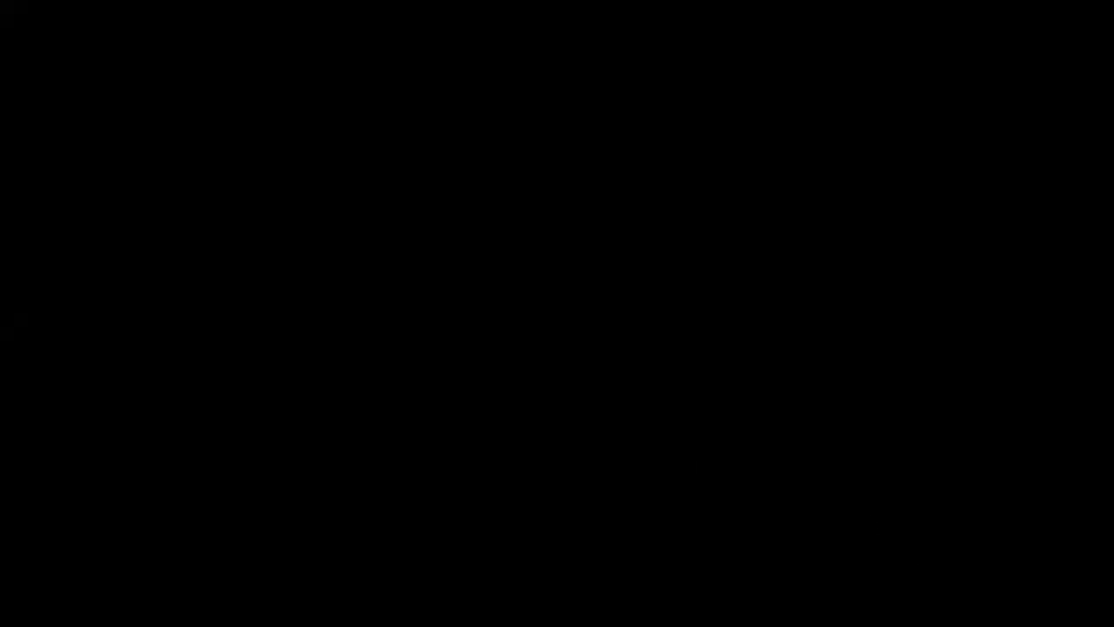